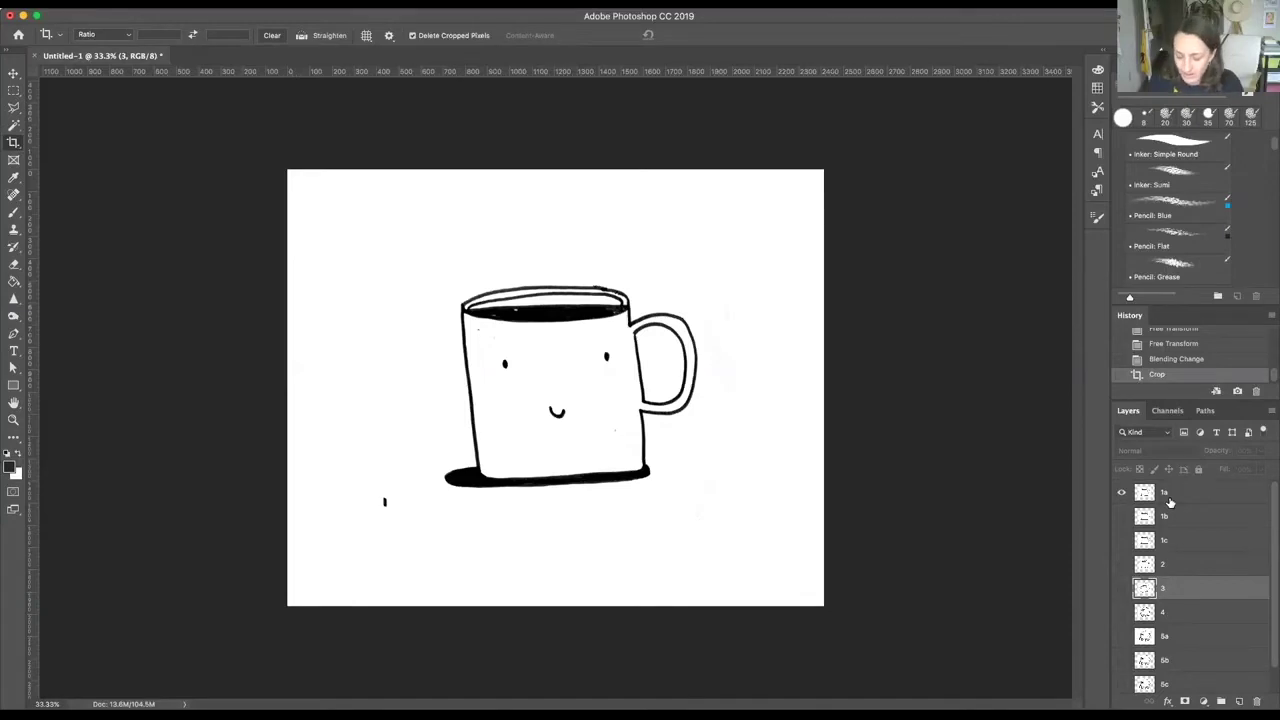
Preview the animation drawings in order by showing and hiding layers 1a, 1b, 1c, 2, 3, 4 and 5a one at a time
{"action": "left_click", "coordinate": [1121, 492]}
{"action": "left_click", "coordinate": [1121, 516]}
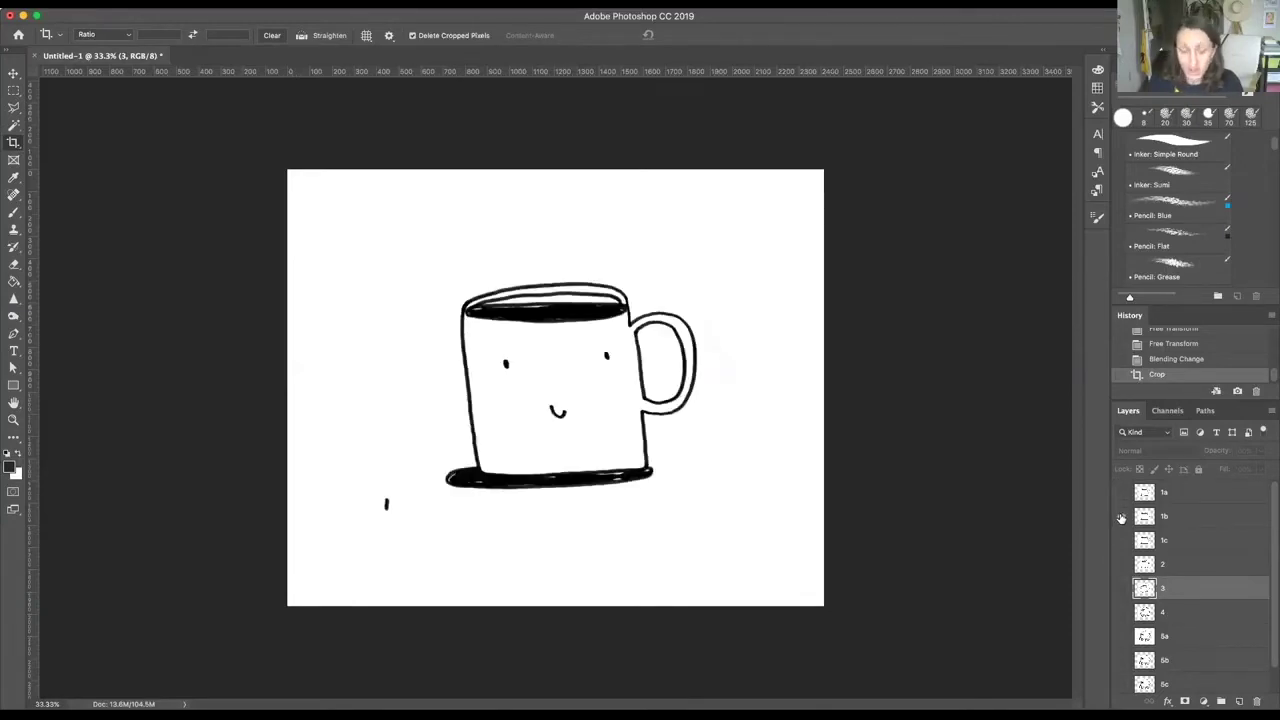
{"action": "left_click", "coordinate": [1121, 516]}
{"action": "left_click", "coordinate": [1122, 540]}
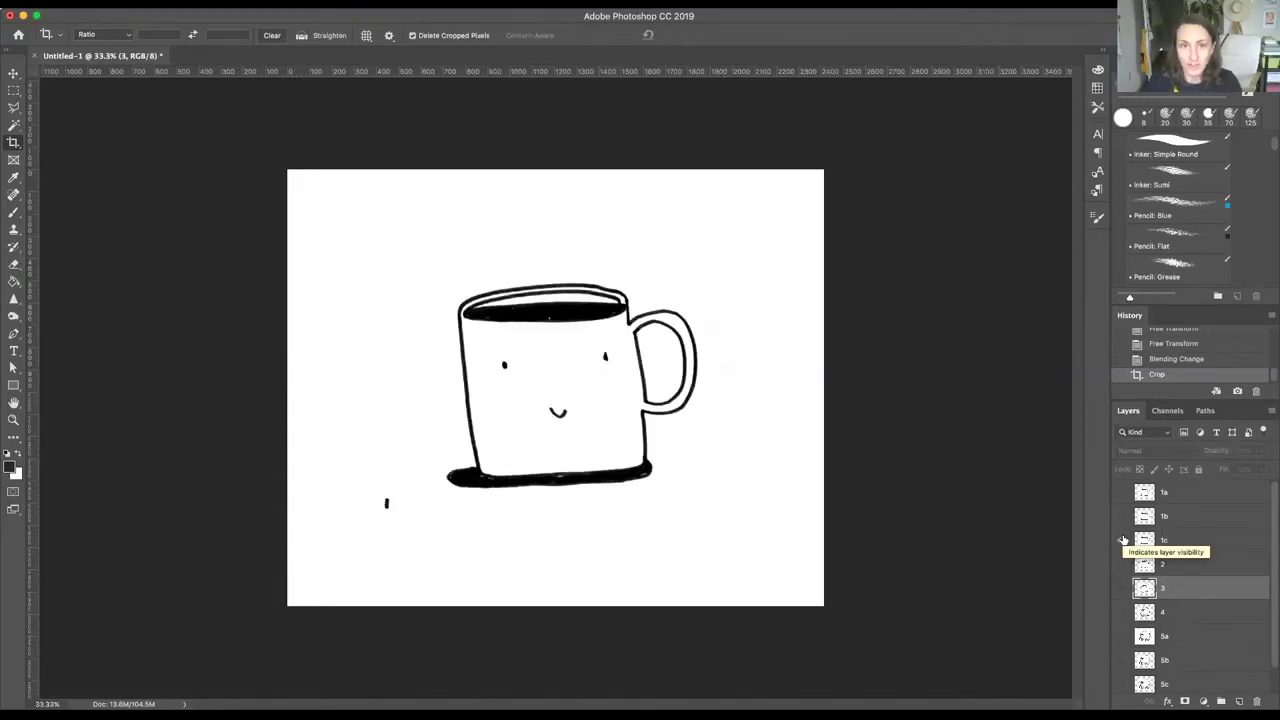
{"action": "left_click", "coordinate": [1122, 540]}
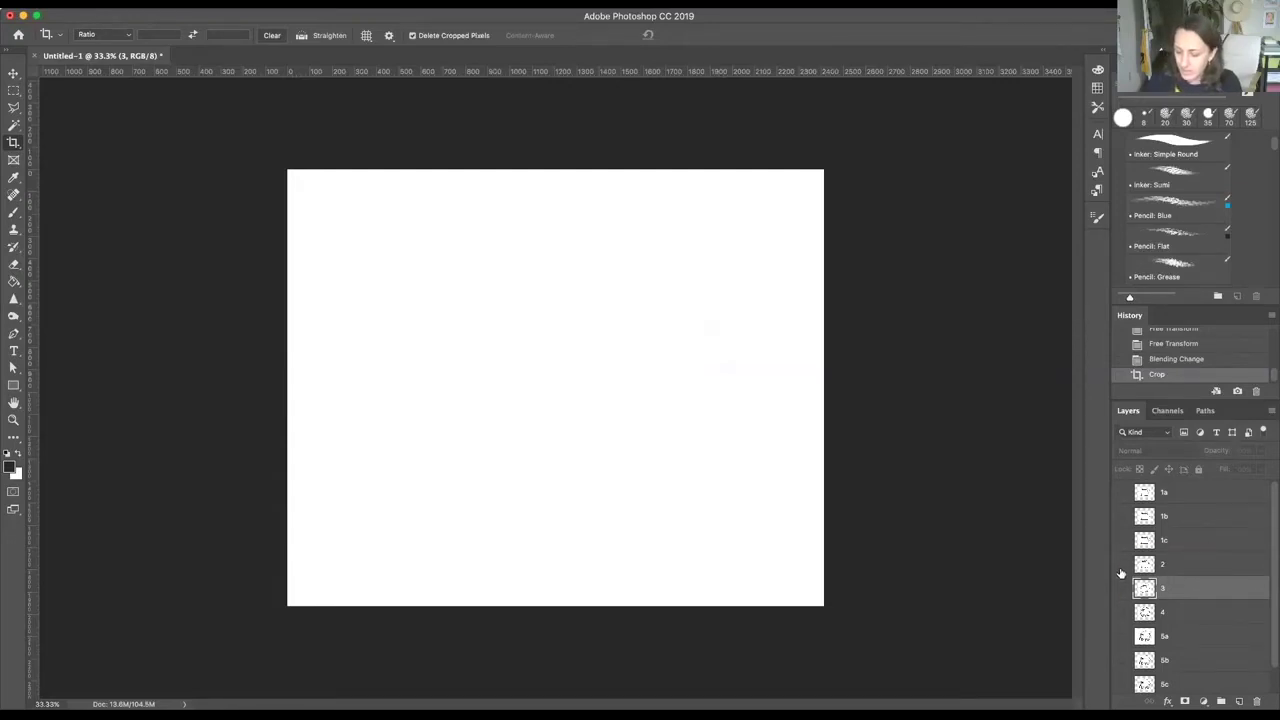
{"action": "left_click", "coordinate": [1121, 566]}
{"action": "left_click", "coordinate": [1121, 566]}
{"action": "left_click", "coordinate": [1121, 589]}
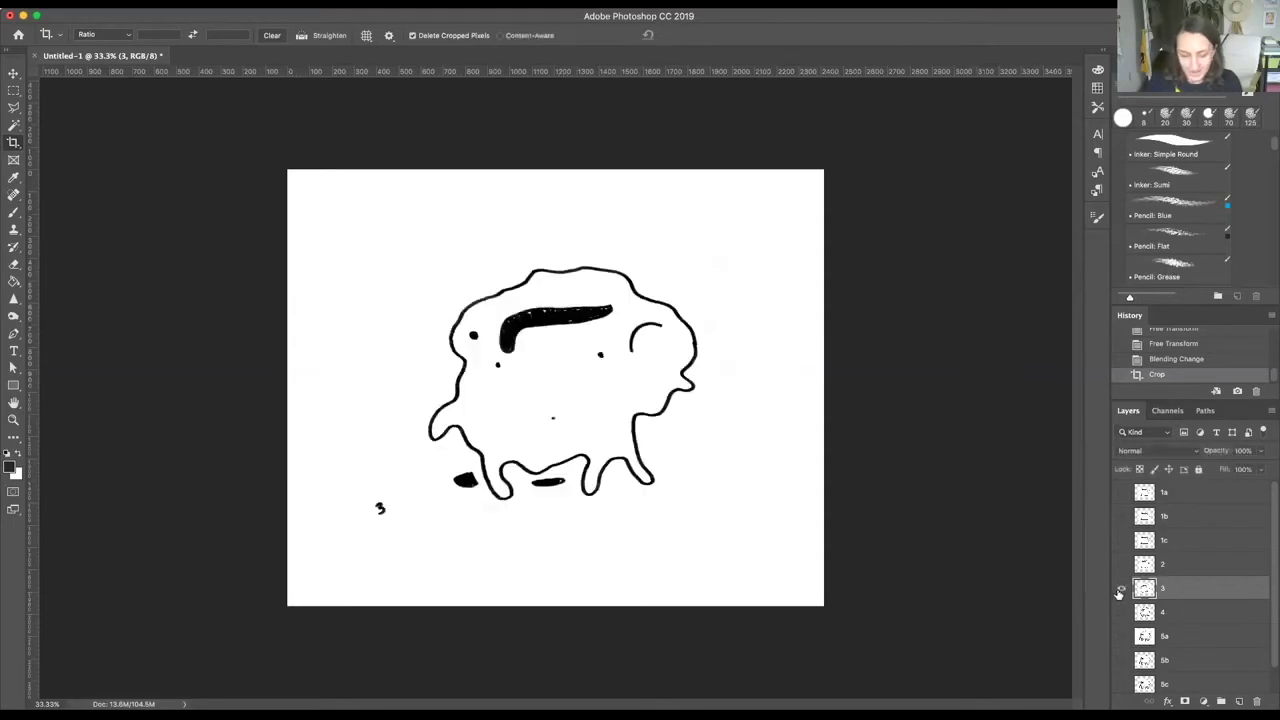
{"action": "left_click", "coordinate": [1121, 589]}
{"action": "left_click", "coordinate": [1121, 612]}
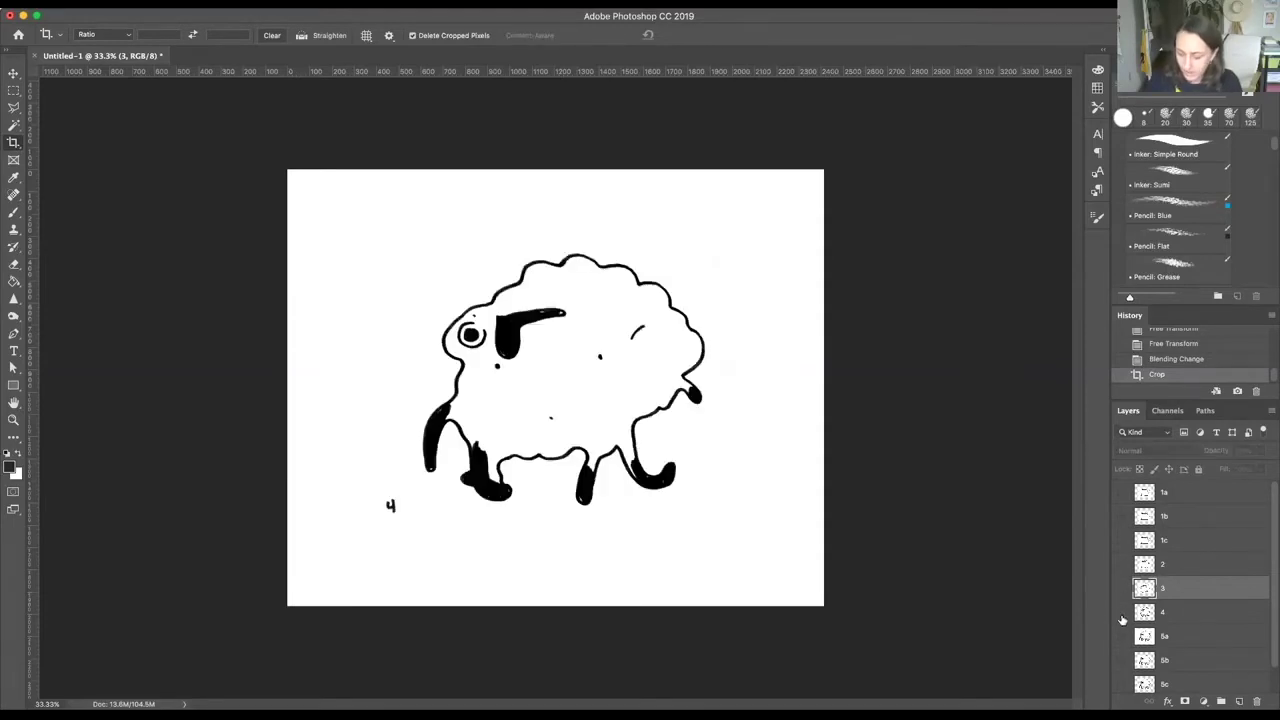
{"action": "left_click", "coordinate": [1121, 612]}
{"action": "left_click", "coordinate": [1121, 636]}
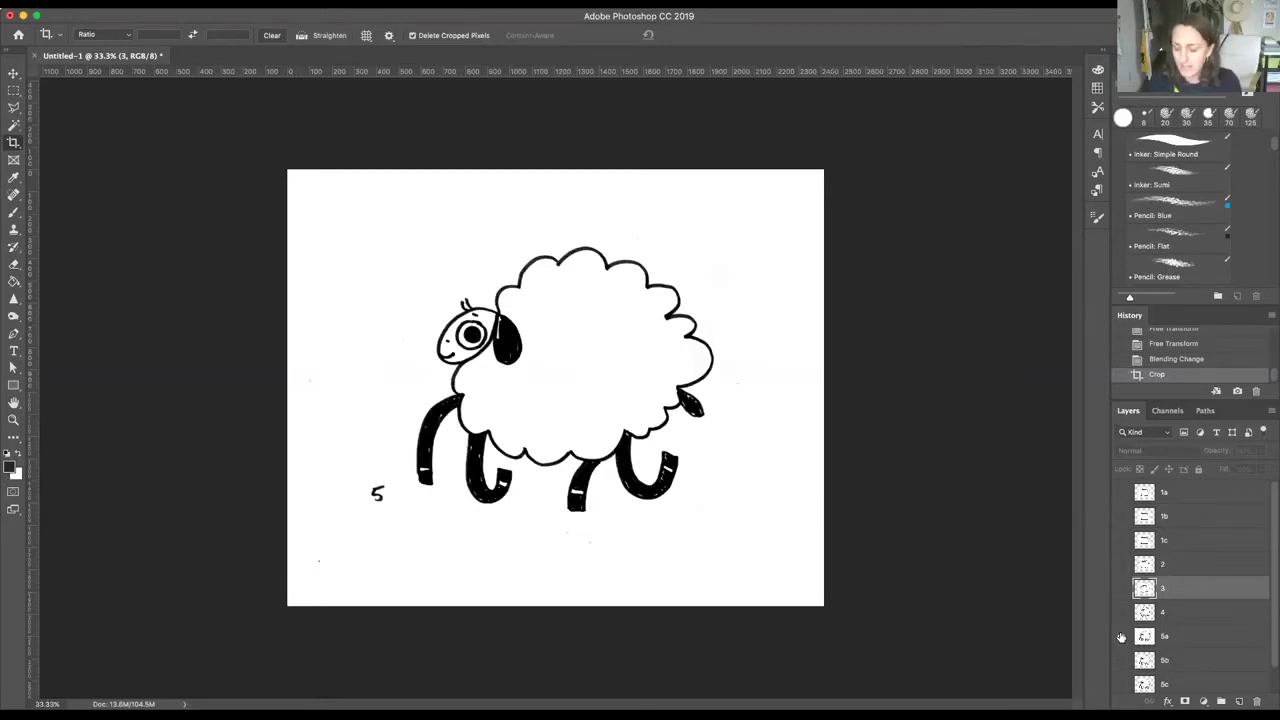
{"action": "left_click", "coordinate": [1121, 637]}
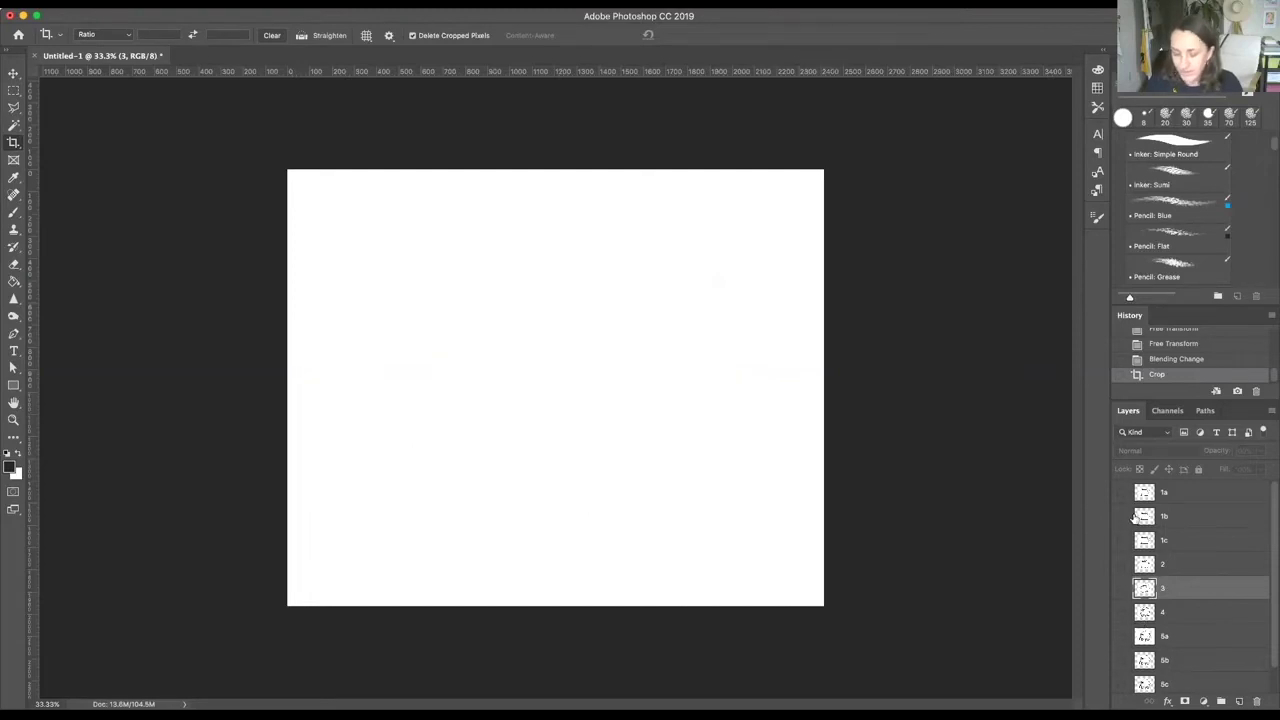
Show layers 1a and 1b together and set the blend mode of both to Multiply
{"action": "left_click", "coordinate": [1121, 493]}
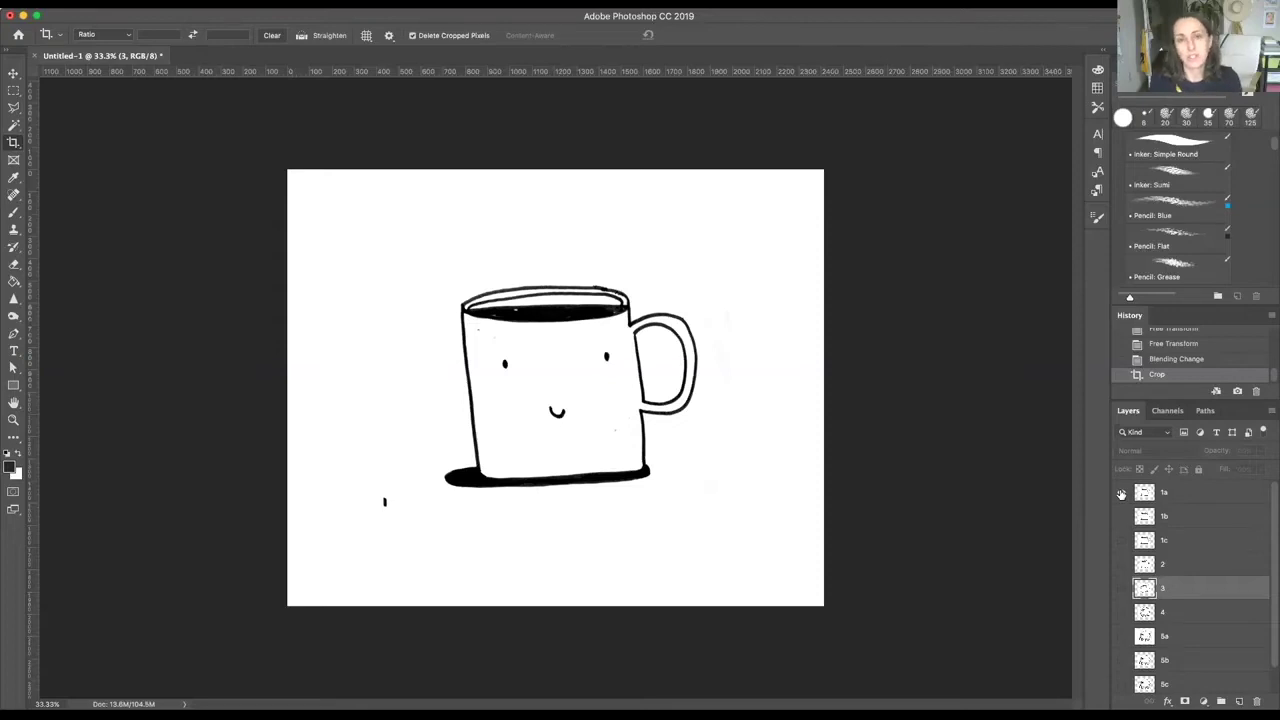
{"action": "left_click", "coordinate": [1121, 516]}
{"action": "left_click", "coordinate": [1180, 499]}
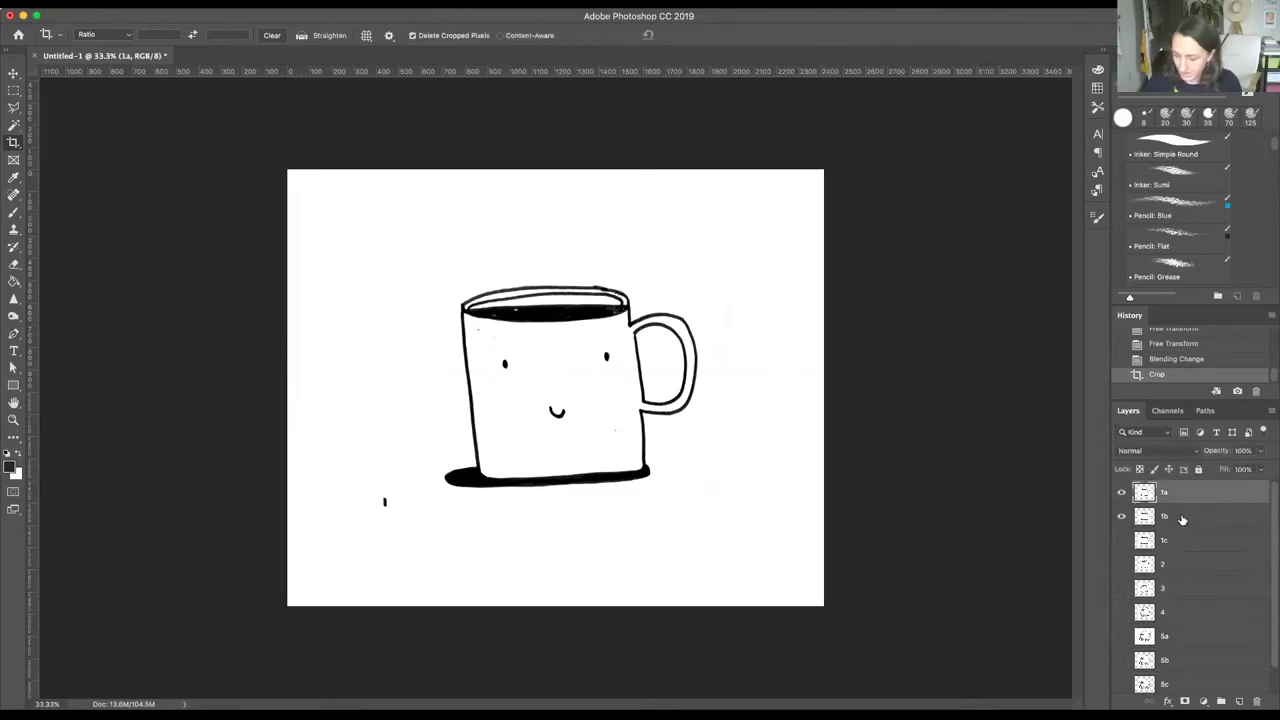
{"action": "left_click", "coordinate": [1182, 519], "text": "shift"}
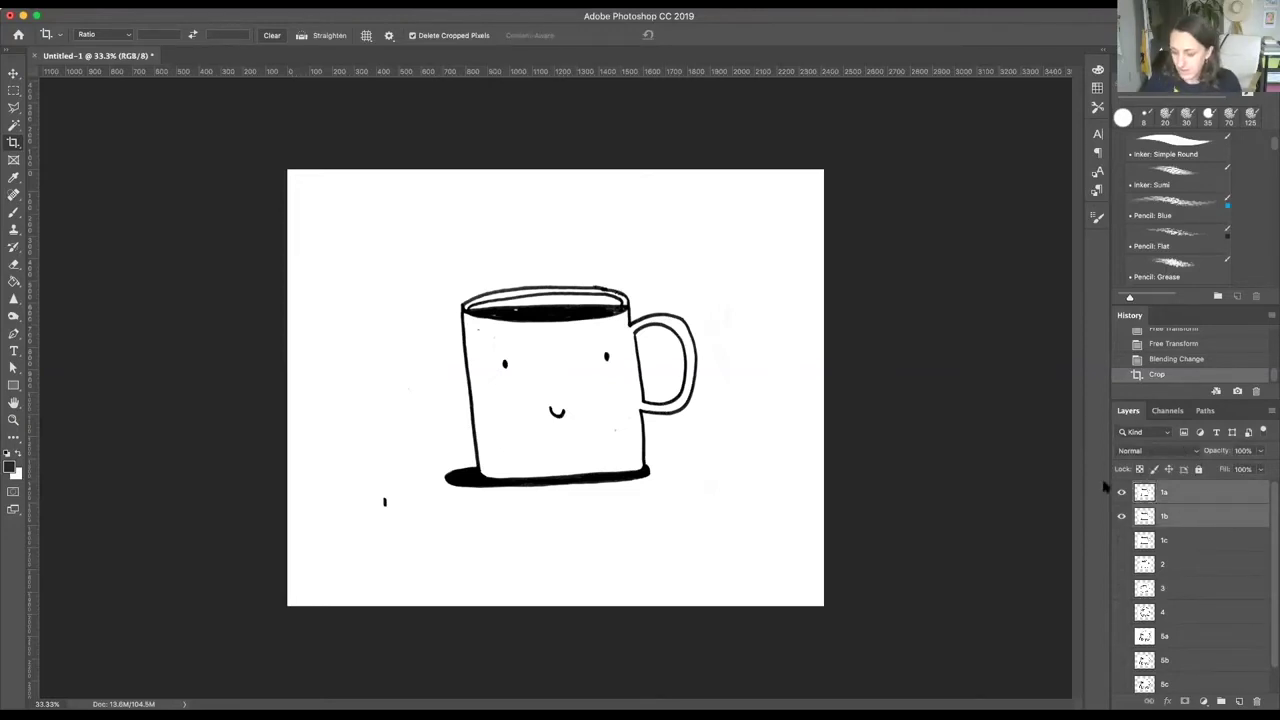
{"action": "left_click", "coordinate": [1150, 452]}
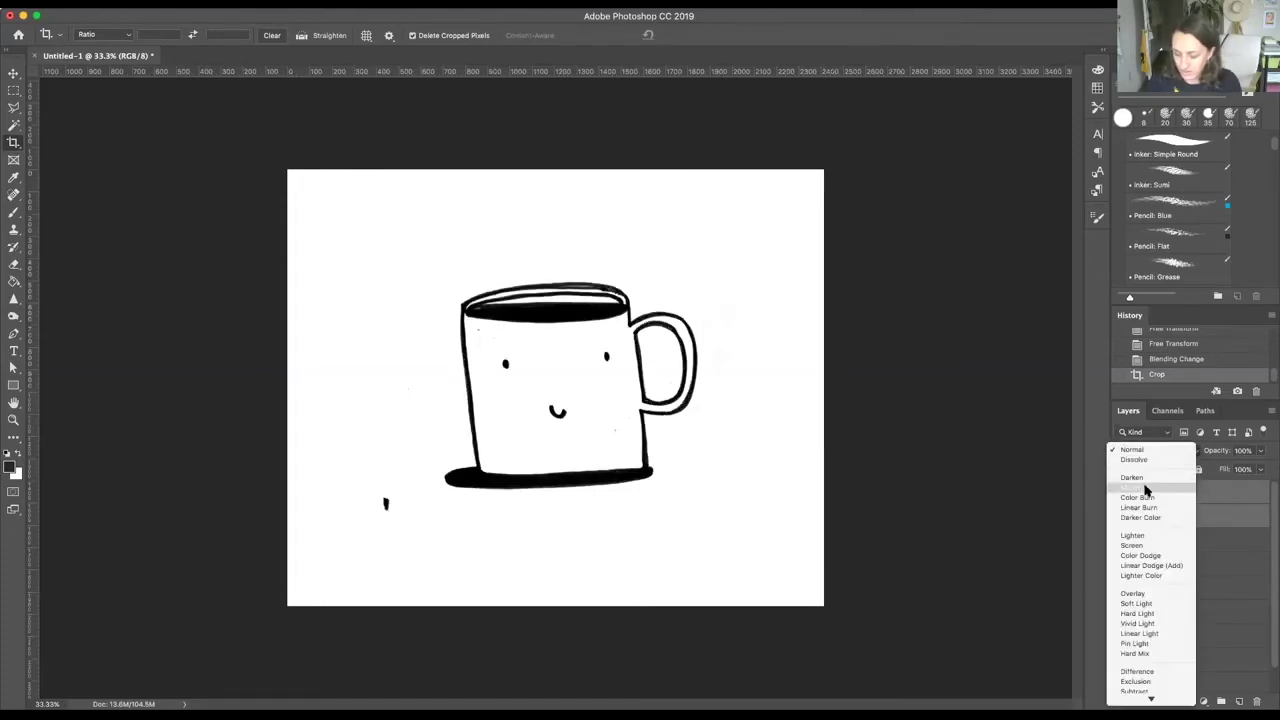
{"action": "left_click", "coordinate": [1146, 488]}
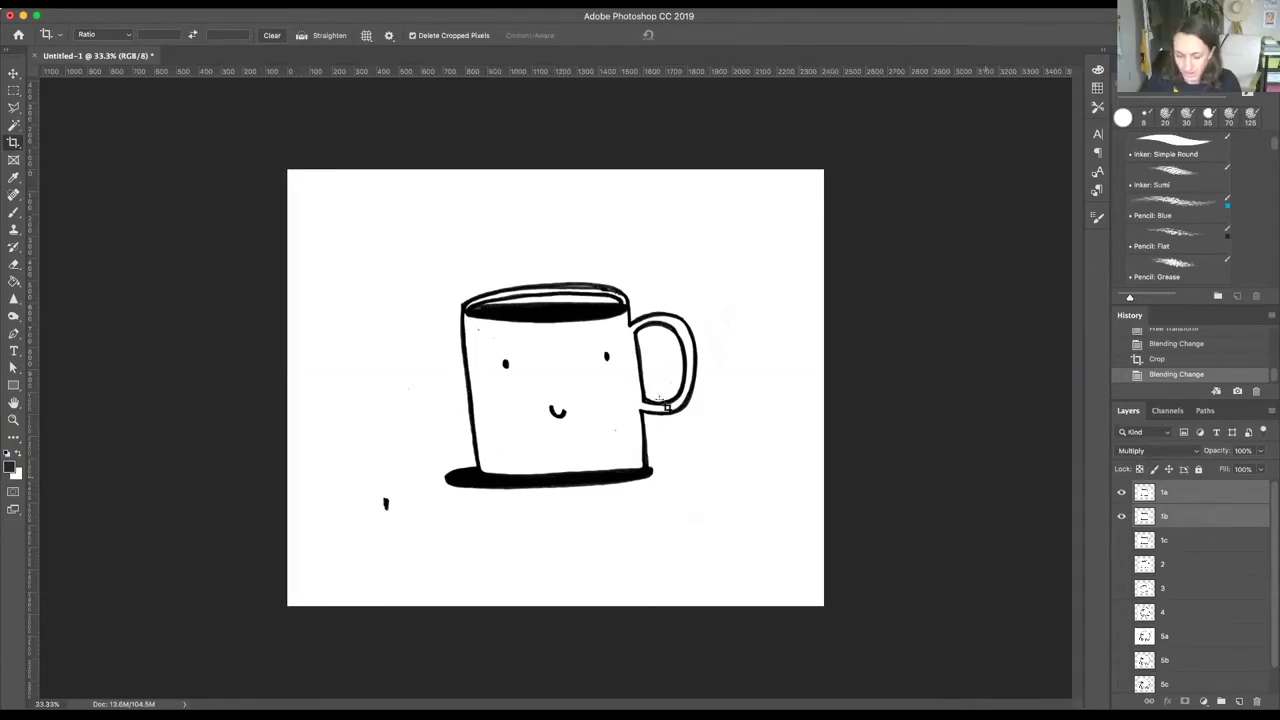
Move layer 1a's mug drawing down and to the right so it is offset from the mug on layer 1b
{"action": "left_click", "coordinate": [1197, 524]}
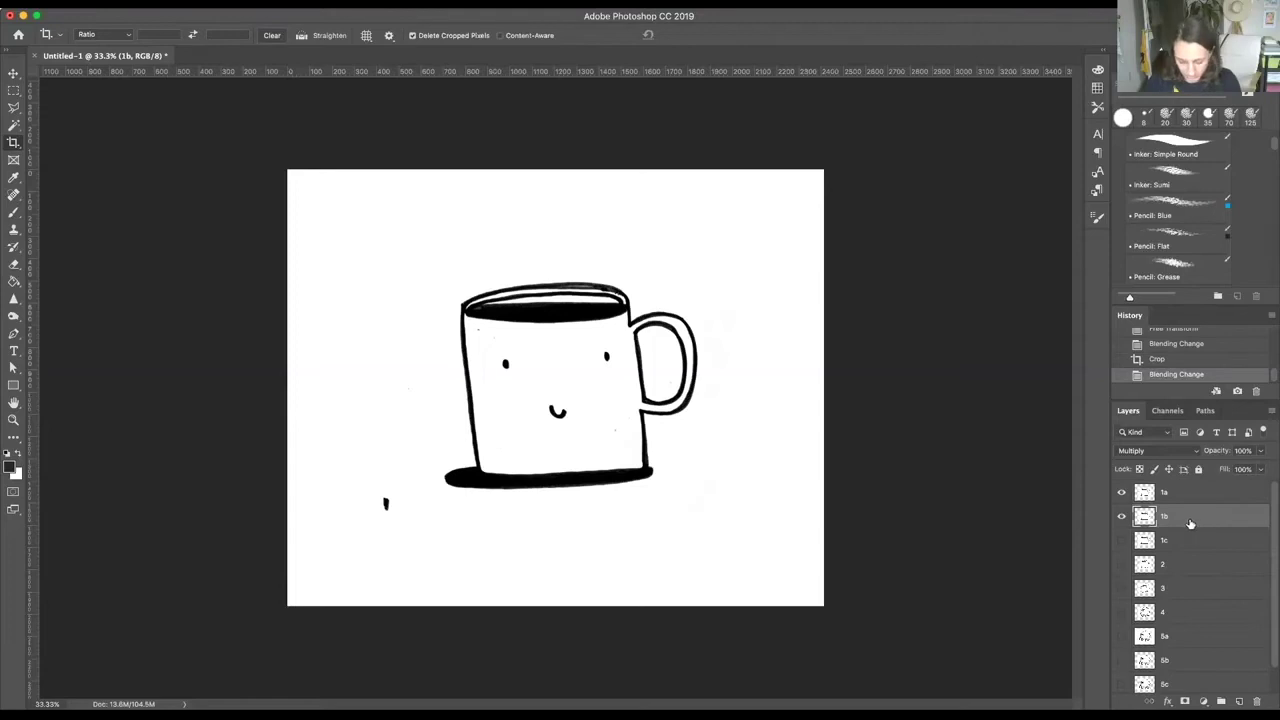
{"action": "key", "text": "v"}
{"action": "left_click", "coordinate": [574, 390]}
{"action": "left_click_drag", "start_coordinate": [574, 390], "coordinate": [624, 417]}
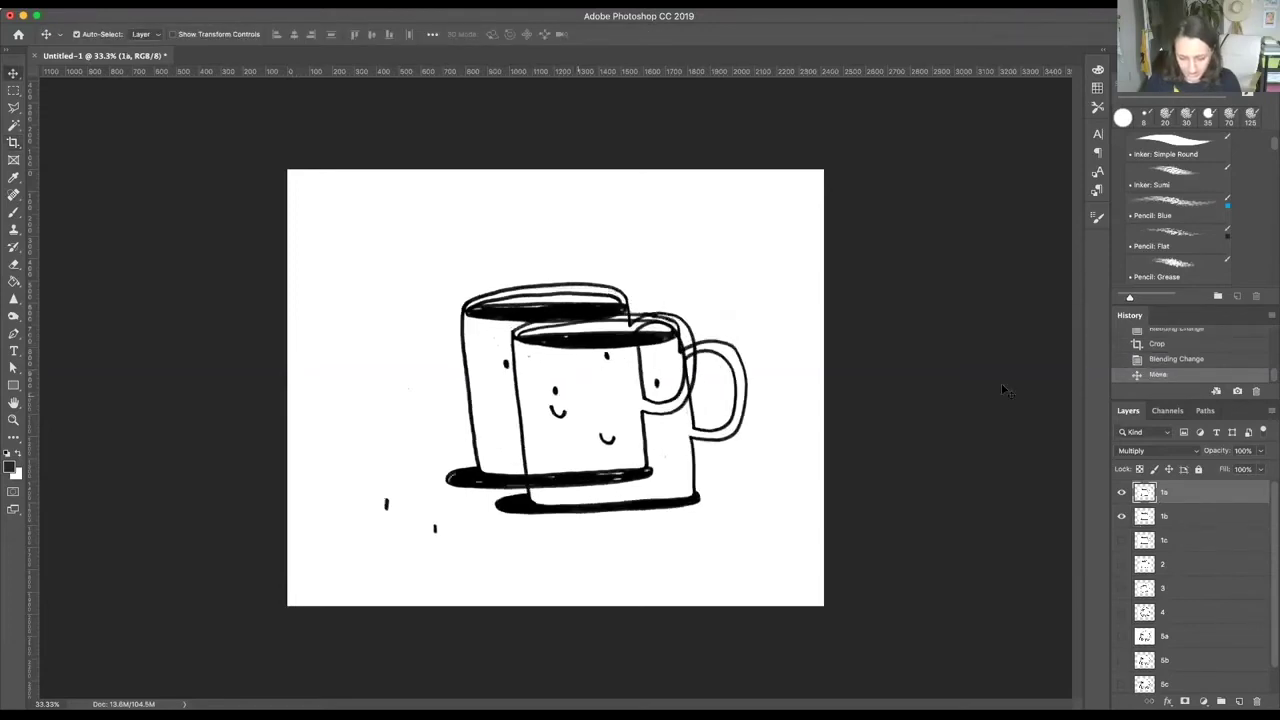
Check which mug belongs to layer 1a and reduce that layer's opacity to 29%
{"action": "left_click", "coordinate": [1186, 520]}
{"action": "left_click", "coordinate": [1165, 499]}
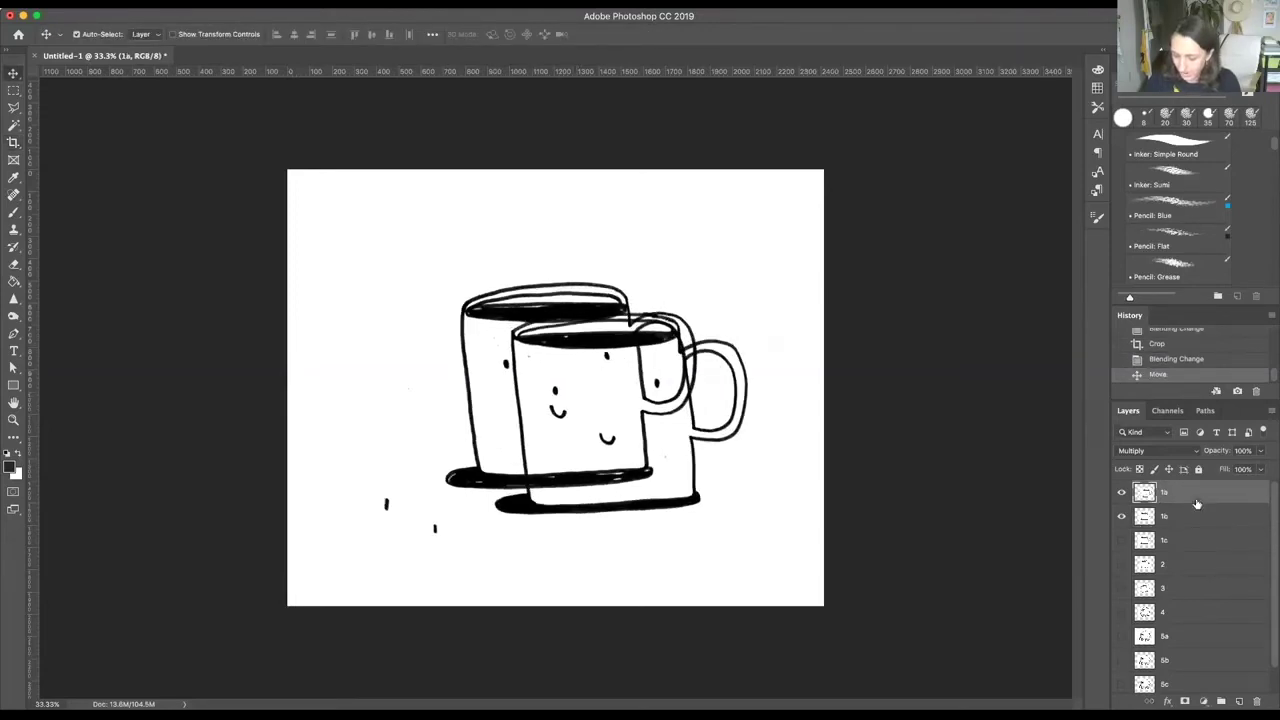
{"action": "left_click", "coordinate": [1189, 514]}
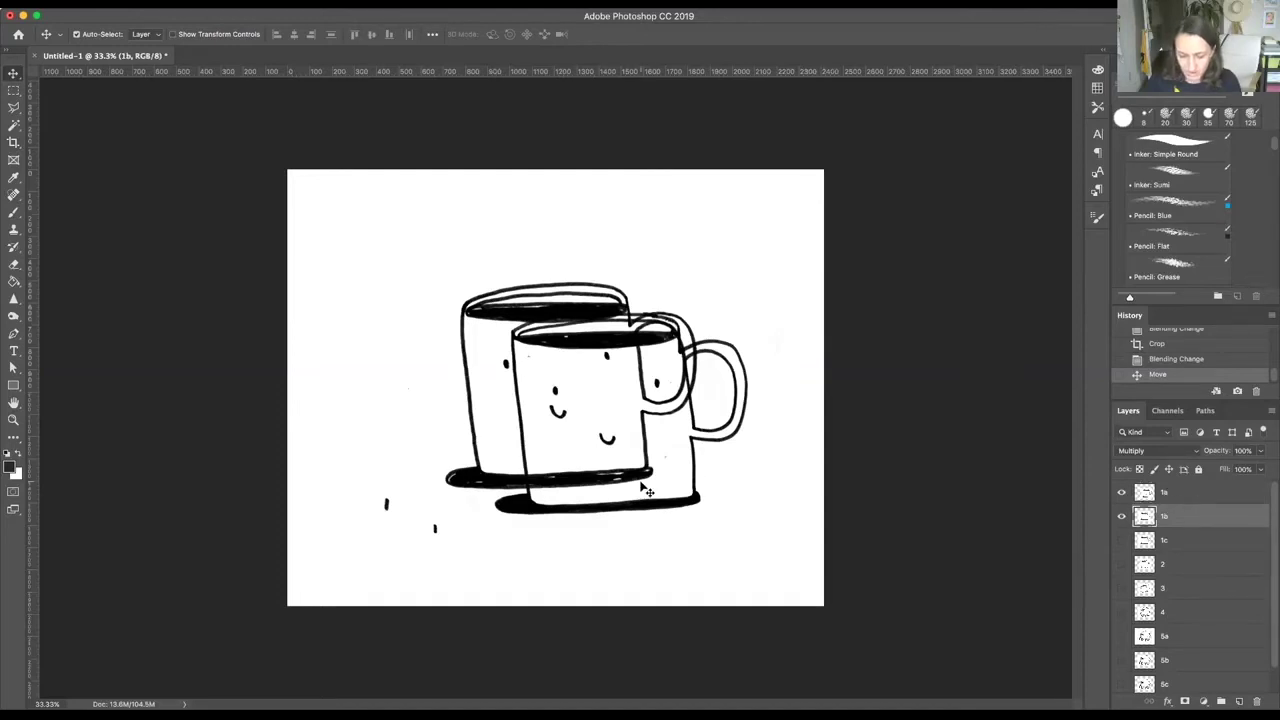
{"action": "left_click", "coordinate": [1189, 500]}
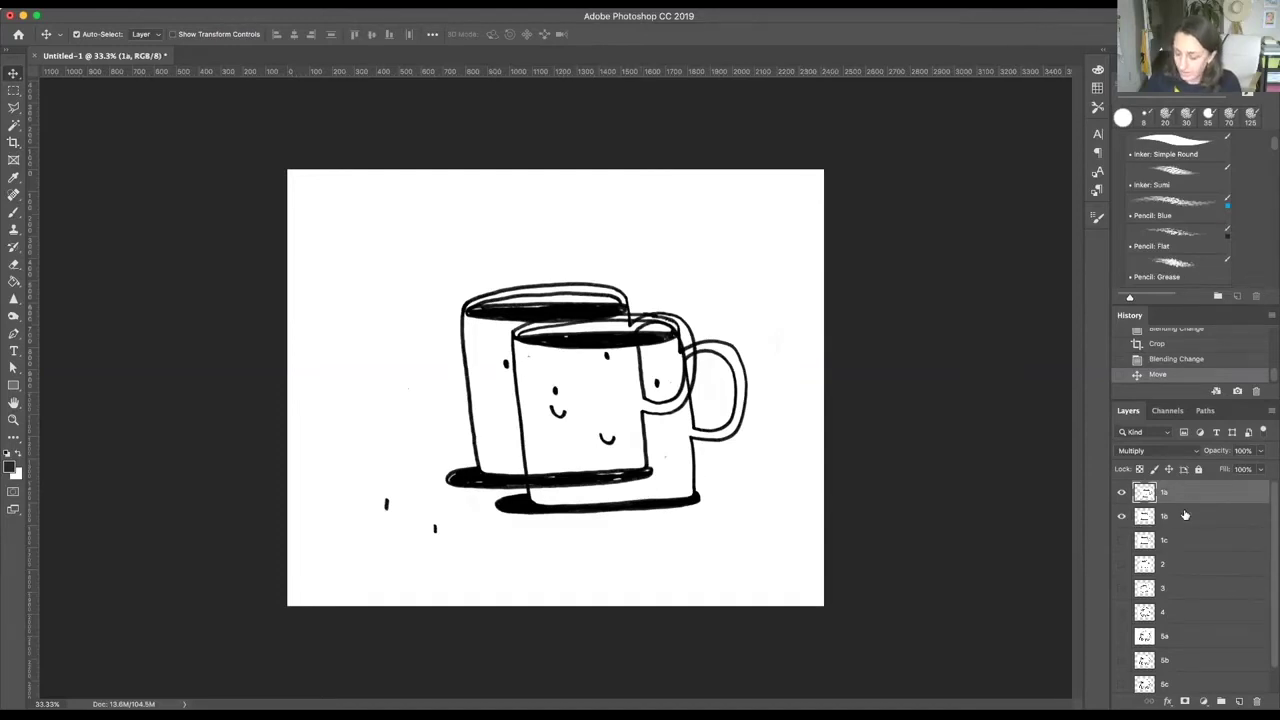
{"action": "left_click", "coordinate": [1122, 493]}
{"action": "left_click", "coordinate": [1122, 493]}
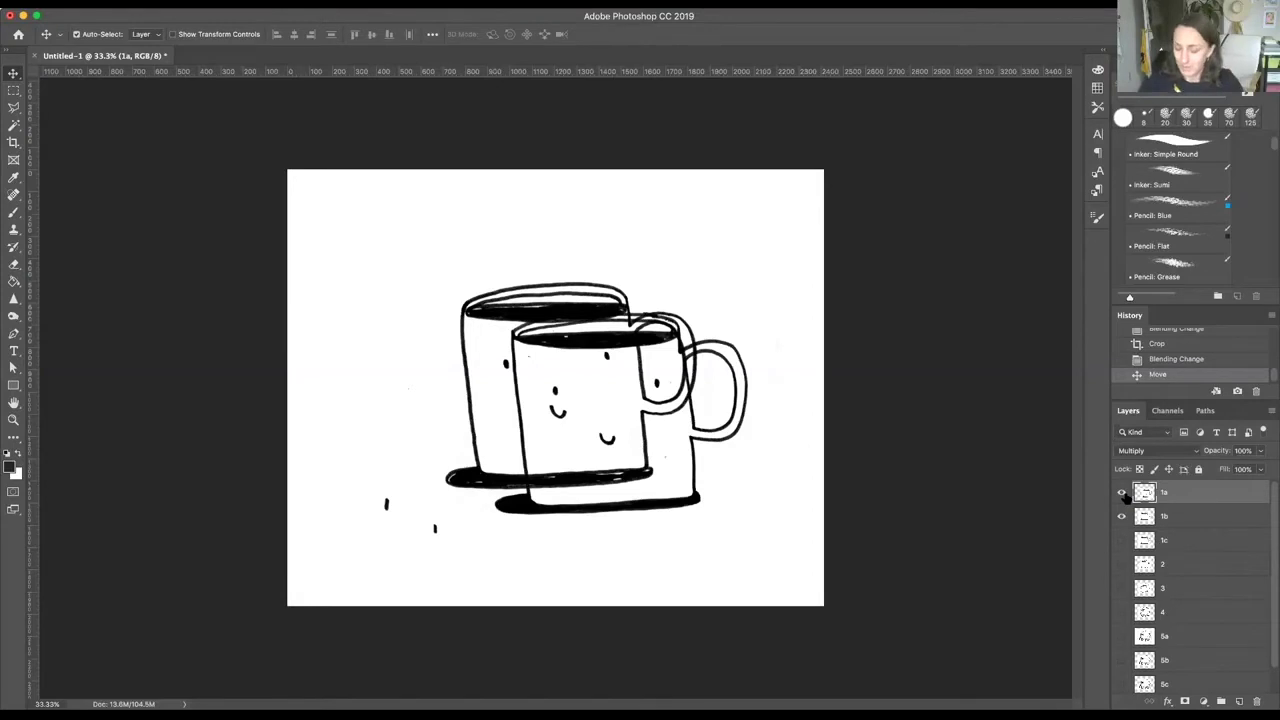
{"action": "left_click", "coordinate": [1260, 457]}
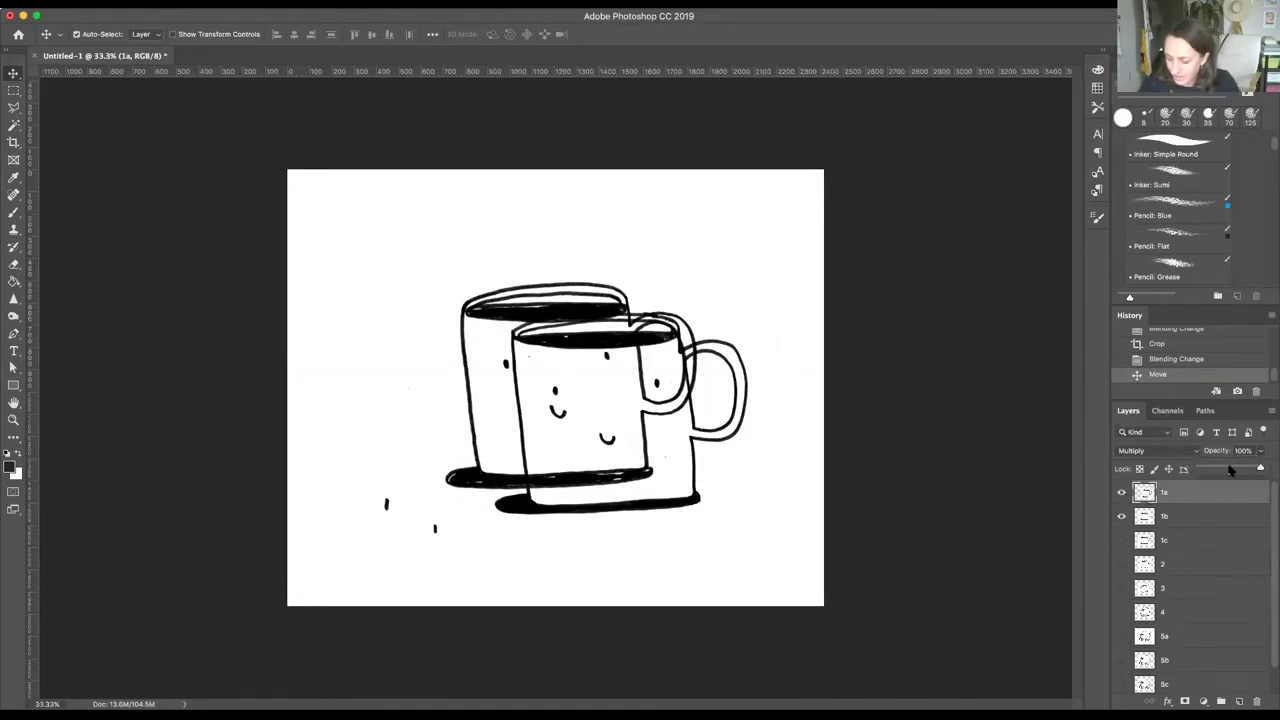
{"action": "left_click", "coordinate": [1230, 470]}
{"action": "left_click_drag", "start_coordinate": [1230, 470], "coordinate": [1218, 470]}
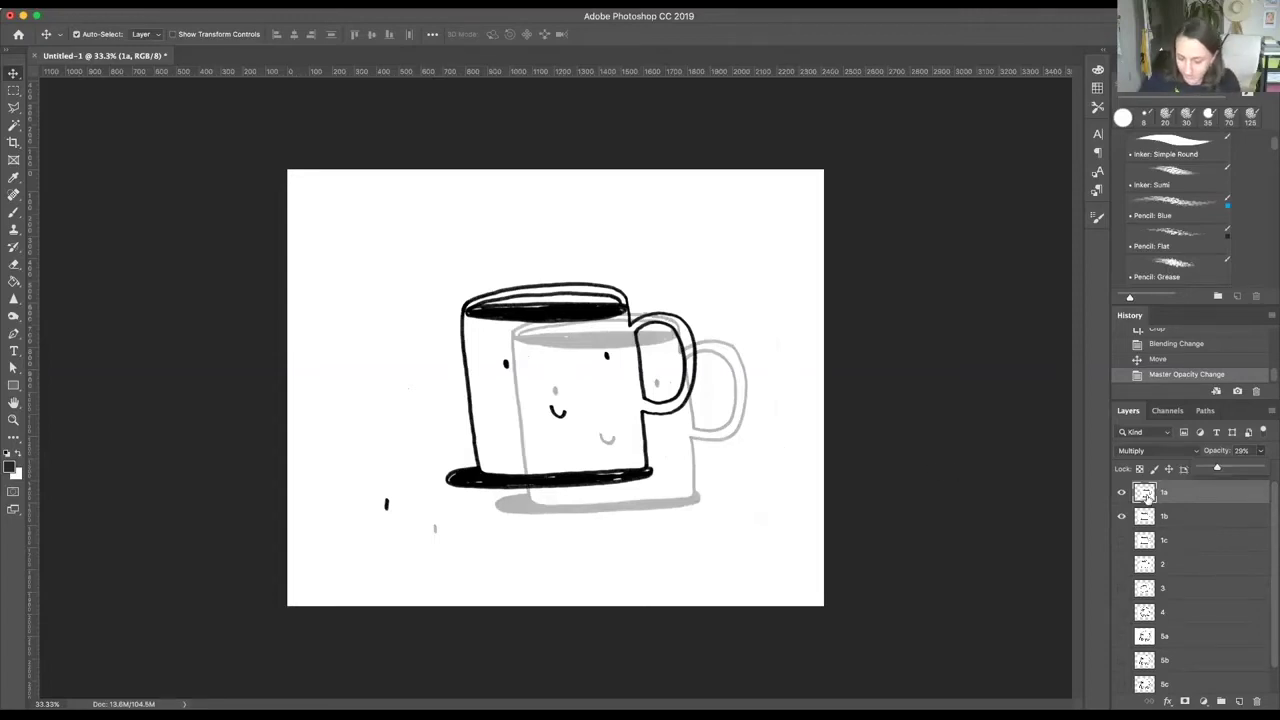
{"action": "left_click", "coordinate": [1186, 517]}
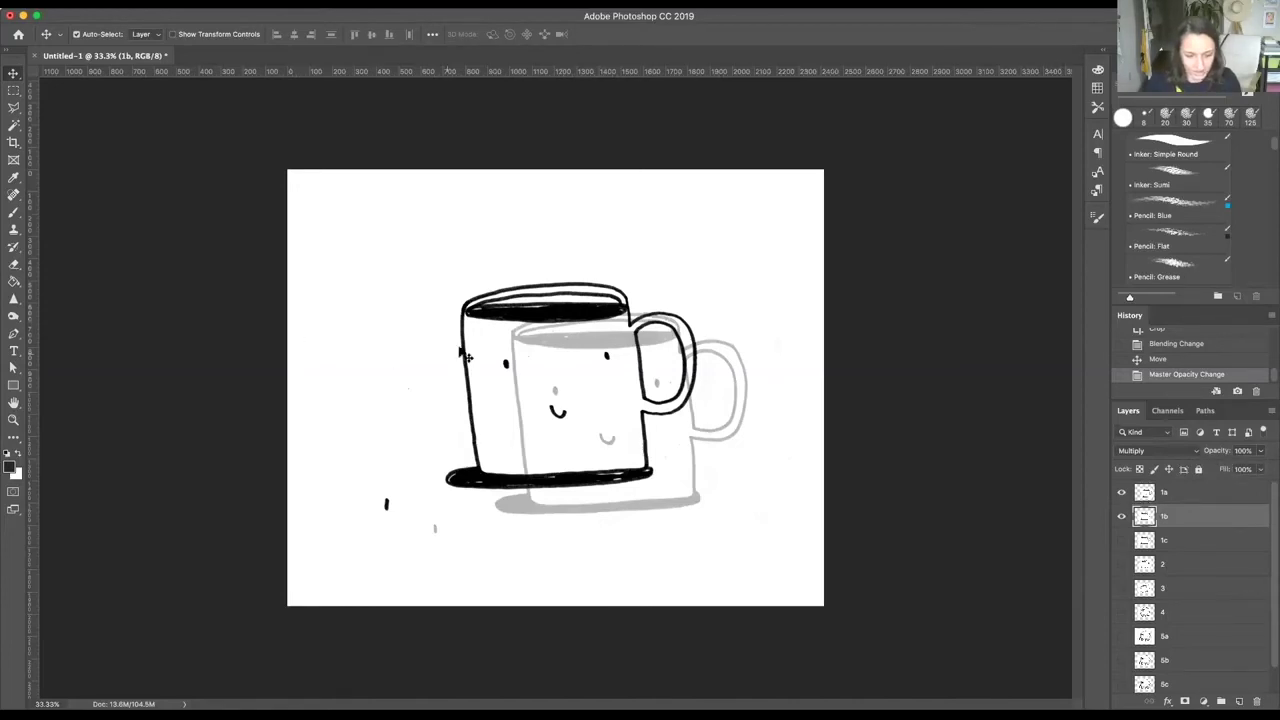
{"action": "key", "text": "alt+bracketright"}
{"action": "left_click_drag", "start_coordinate": [485, 332], "coordinate": [504, 320]}
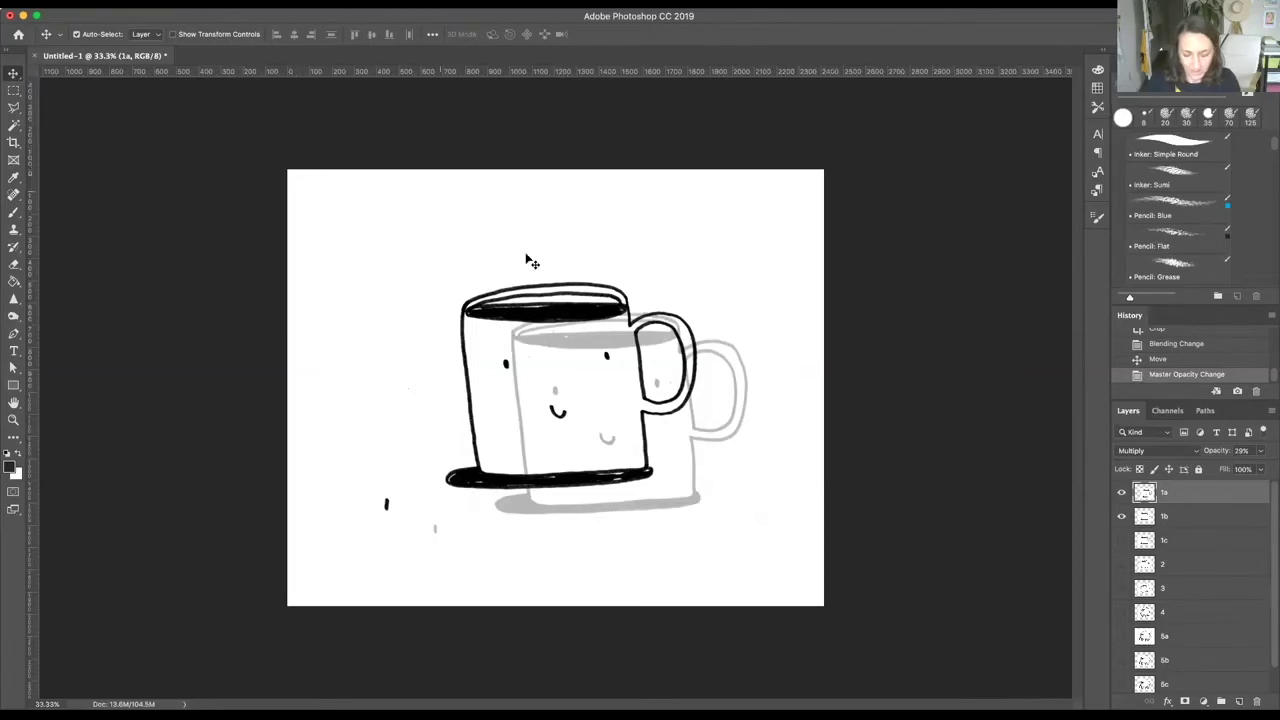
Use Free Transform on layer 1b to place its mug directly over the faded mug of layer 1a
{"action": "left_click", "coordinate": [1202, 522]}
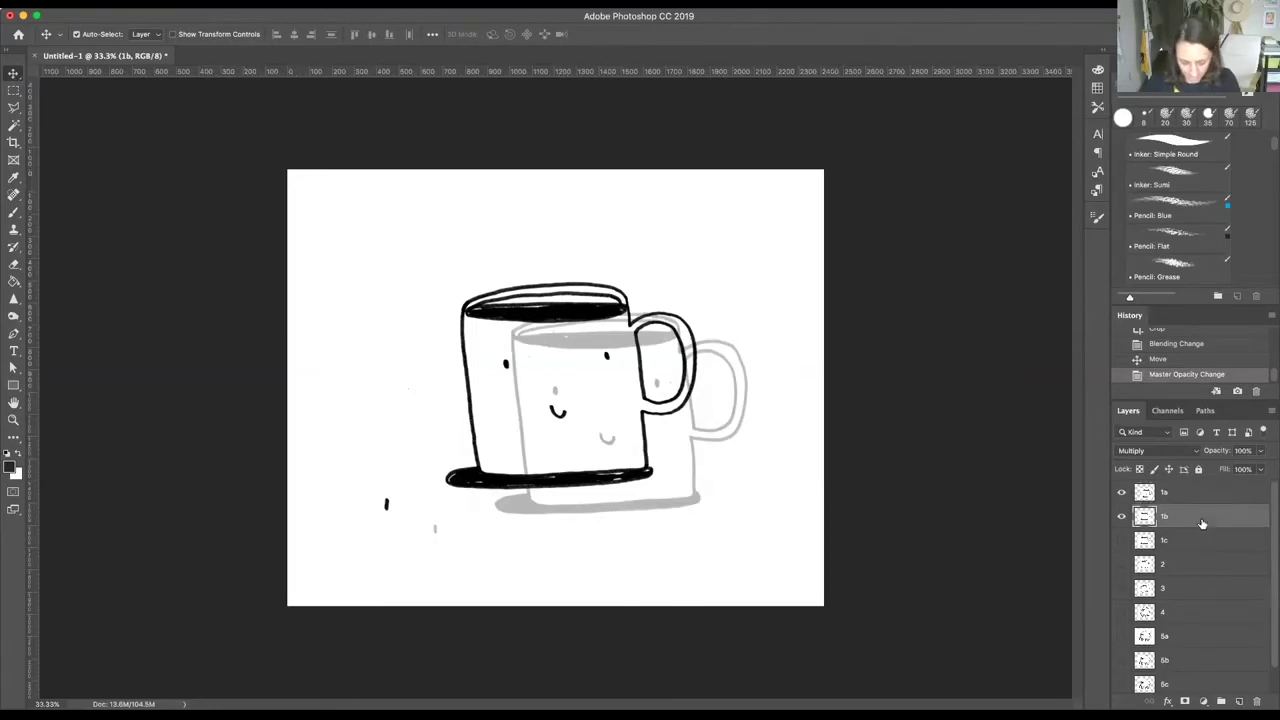
{"action": "key", "text": "ctrl+t"}
{"action": "key", "text": "Escape"}
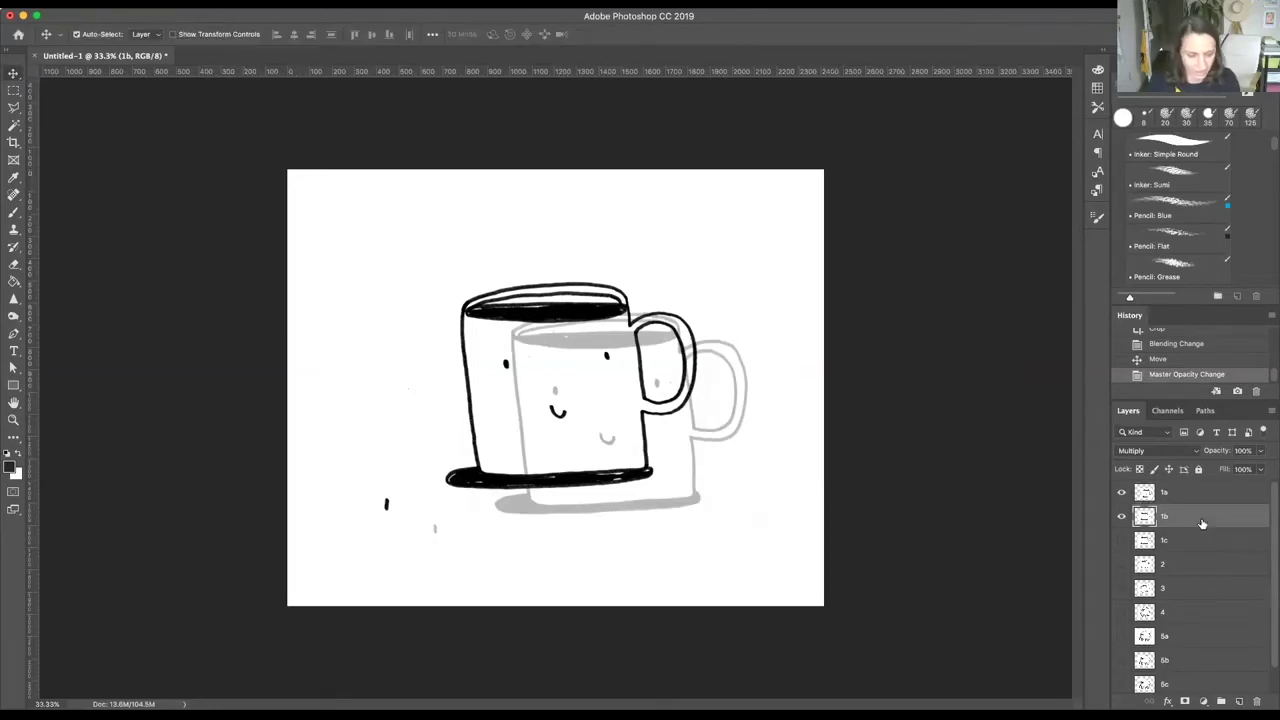
{"action": "left_click", "coordinate": [128, 3]}
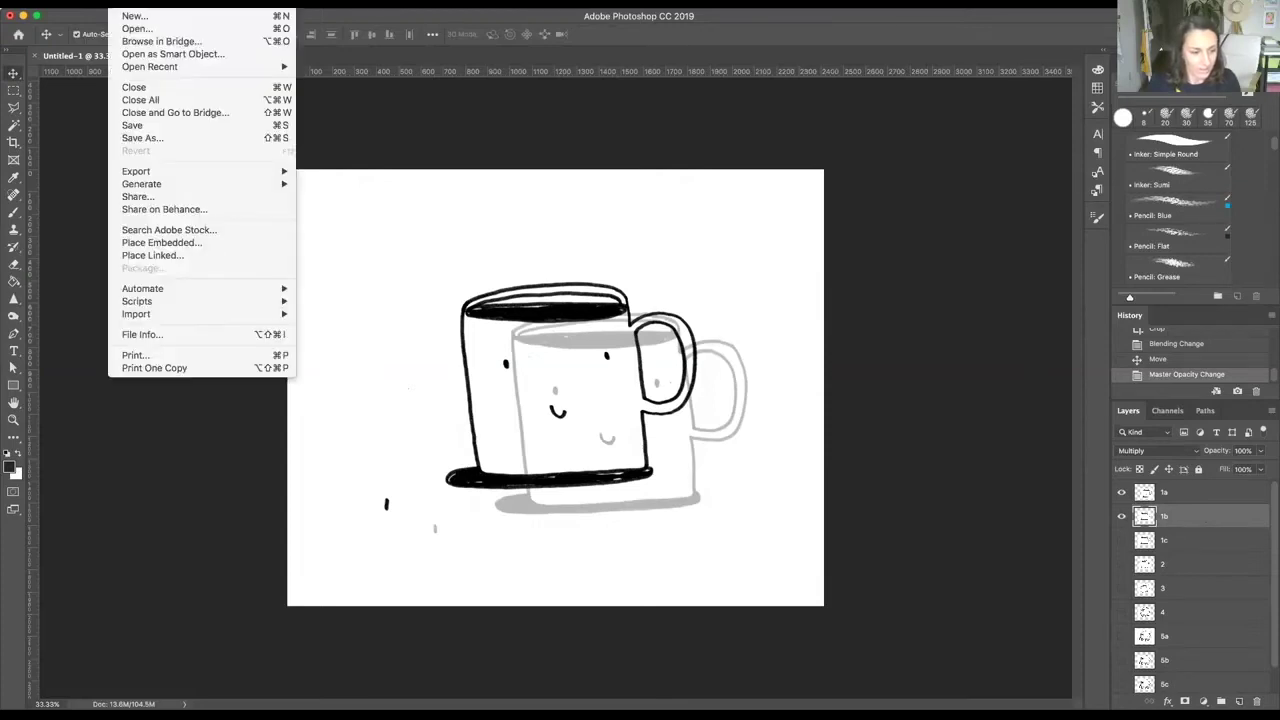
{"action": "mouse_move", "coordinate": [182, 3]}
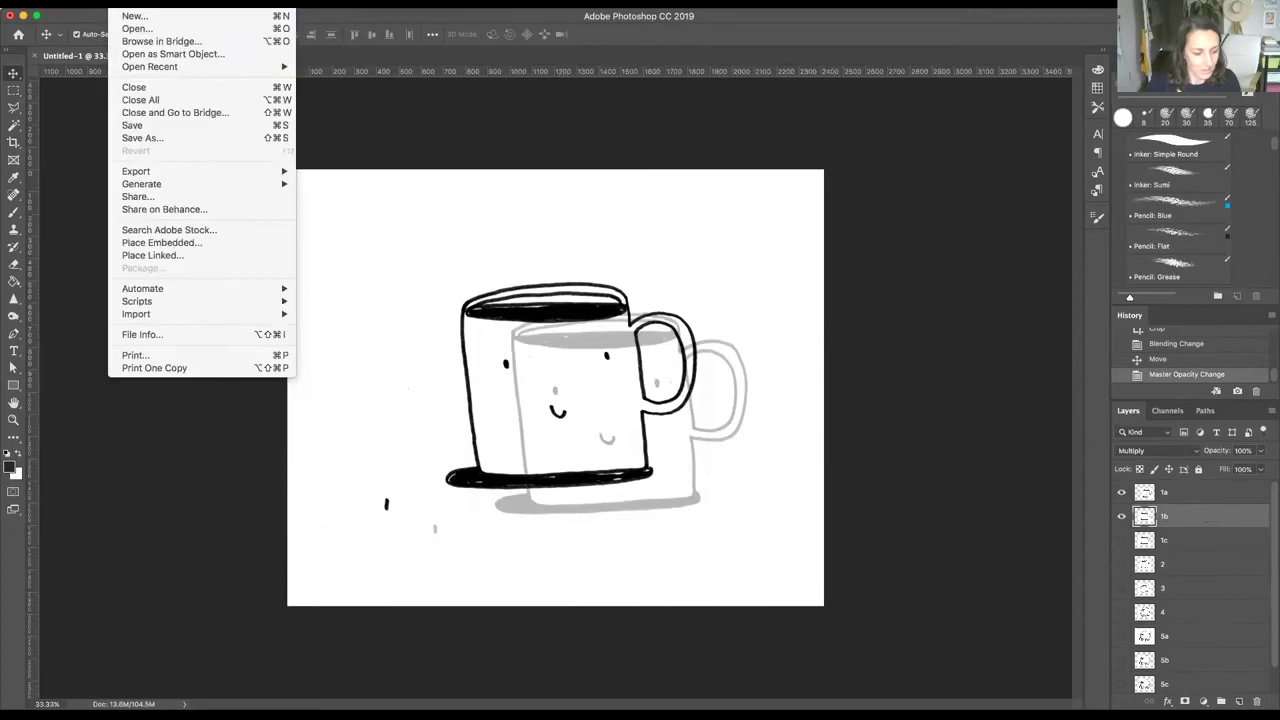
{"action": "left_click", "coordinate": [128, 3]}
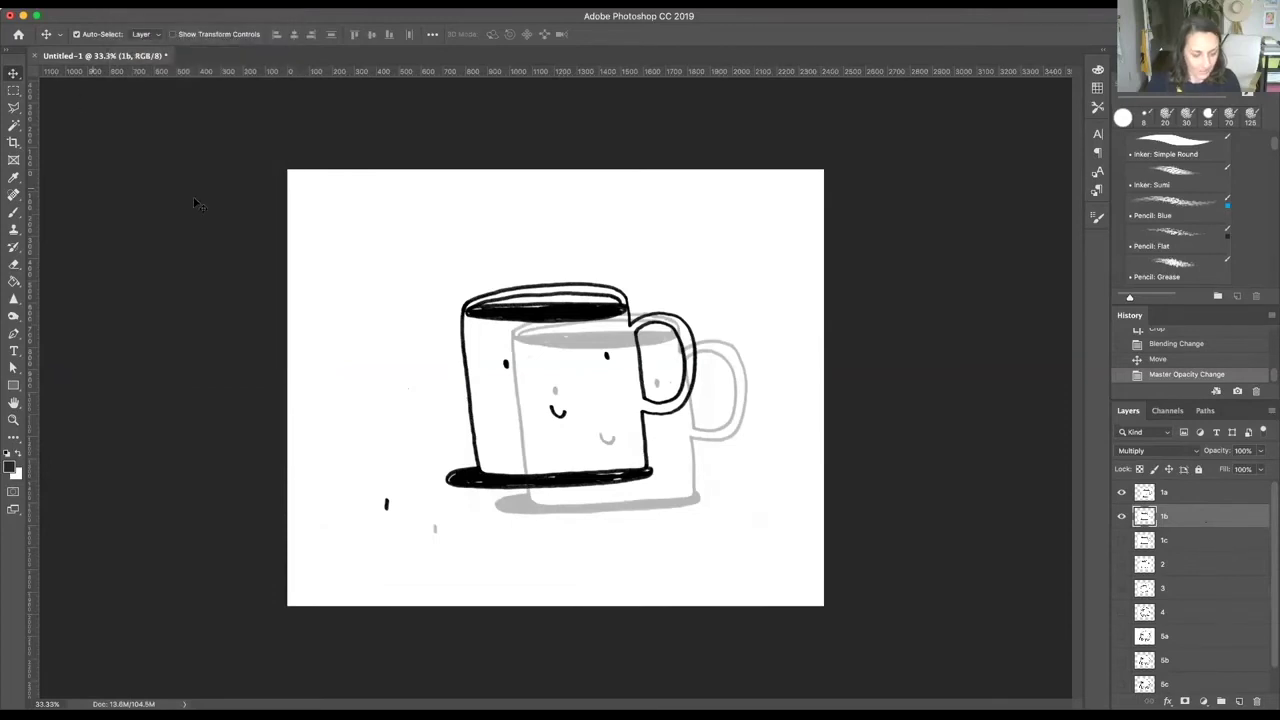
{"action": "key", "text": "ctrl+t"}
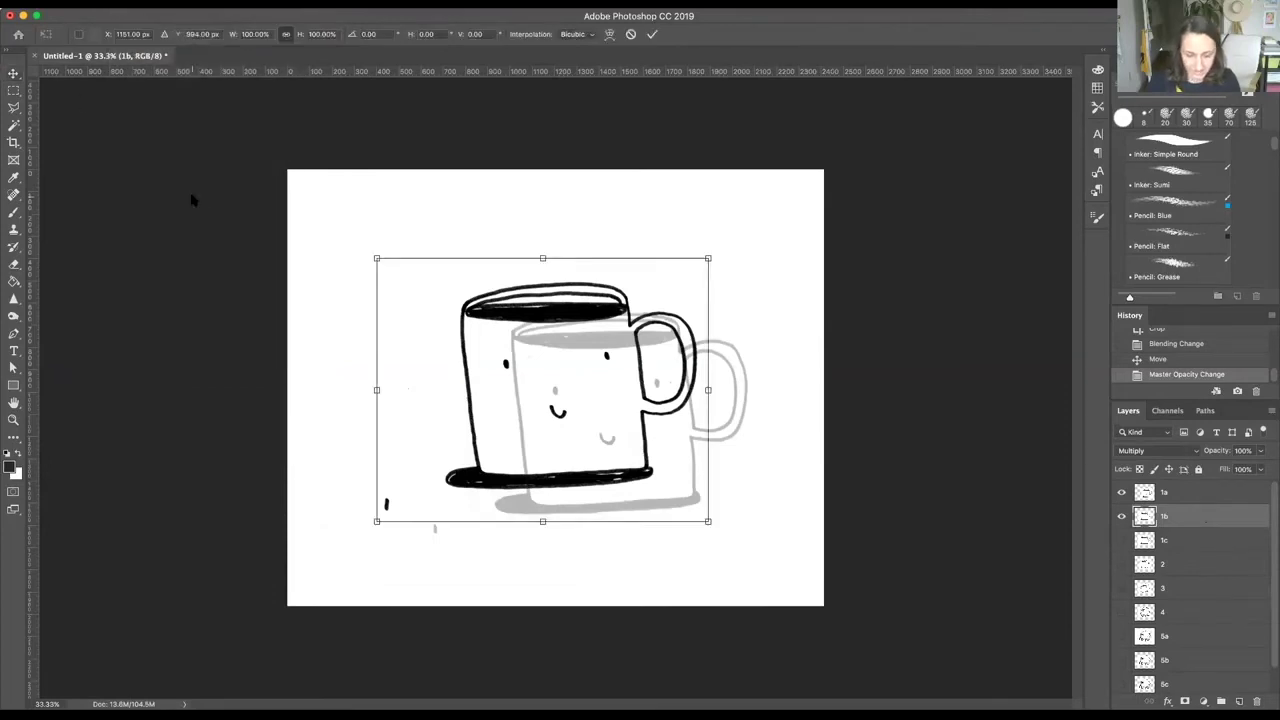
{"action": "left_click_drag", "start_coordinate": [502, 315], "coordinate": [550, 342]}
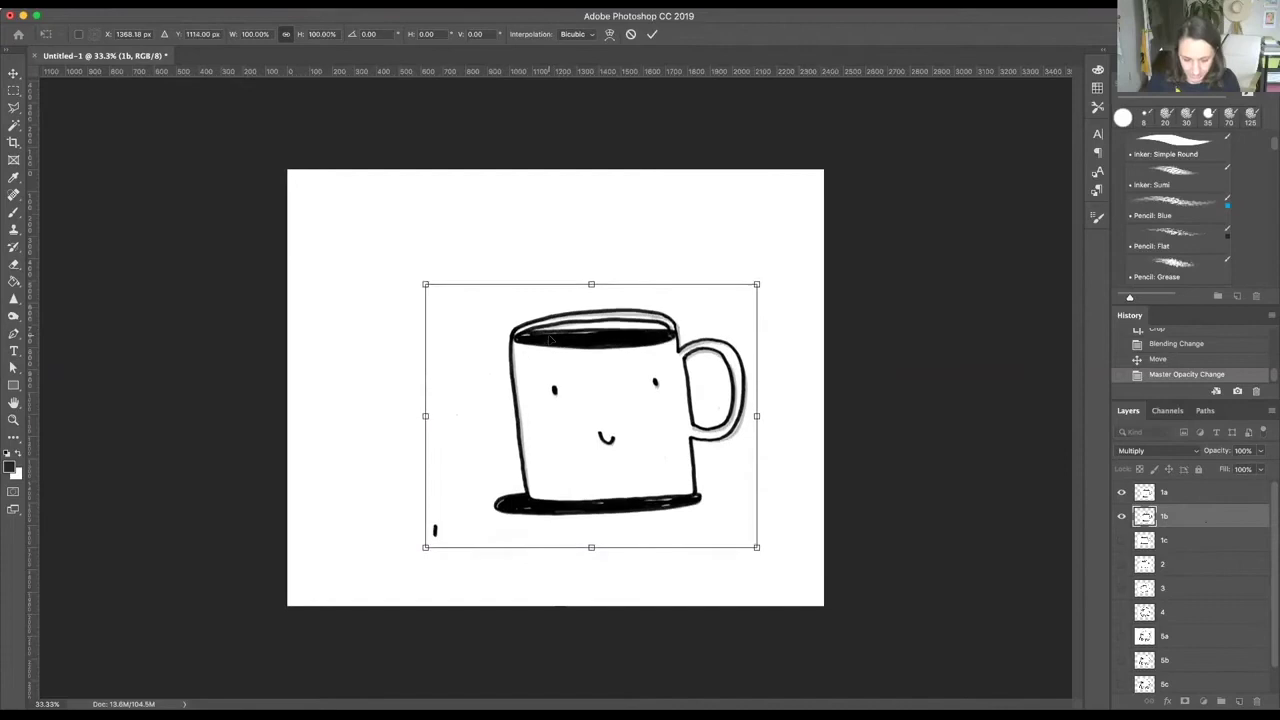
{"action": "key", "text": "Return"}
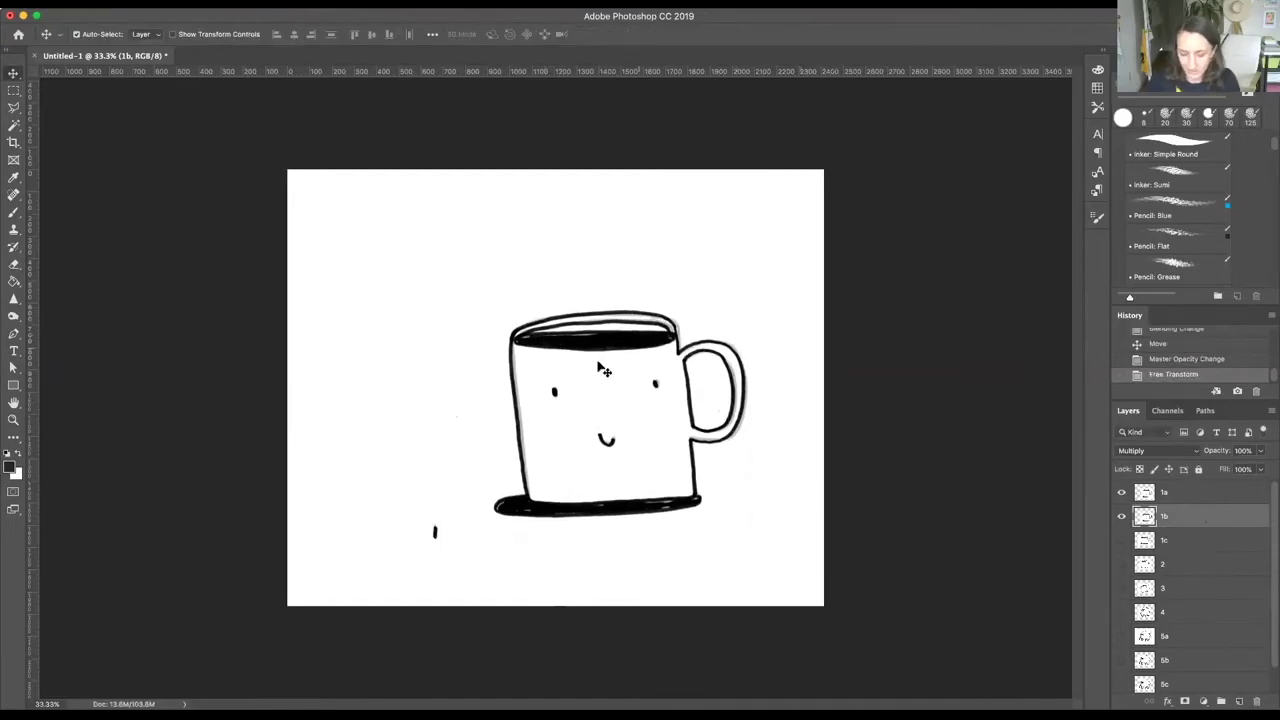
Revert the document in the history to the Crop state, undoing the blending, move, opacity and transform changes
{"action": "scroll", "coordinate": [1180, 377], "scroll_direction": "up", "scroll_amount": 3}
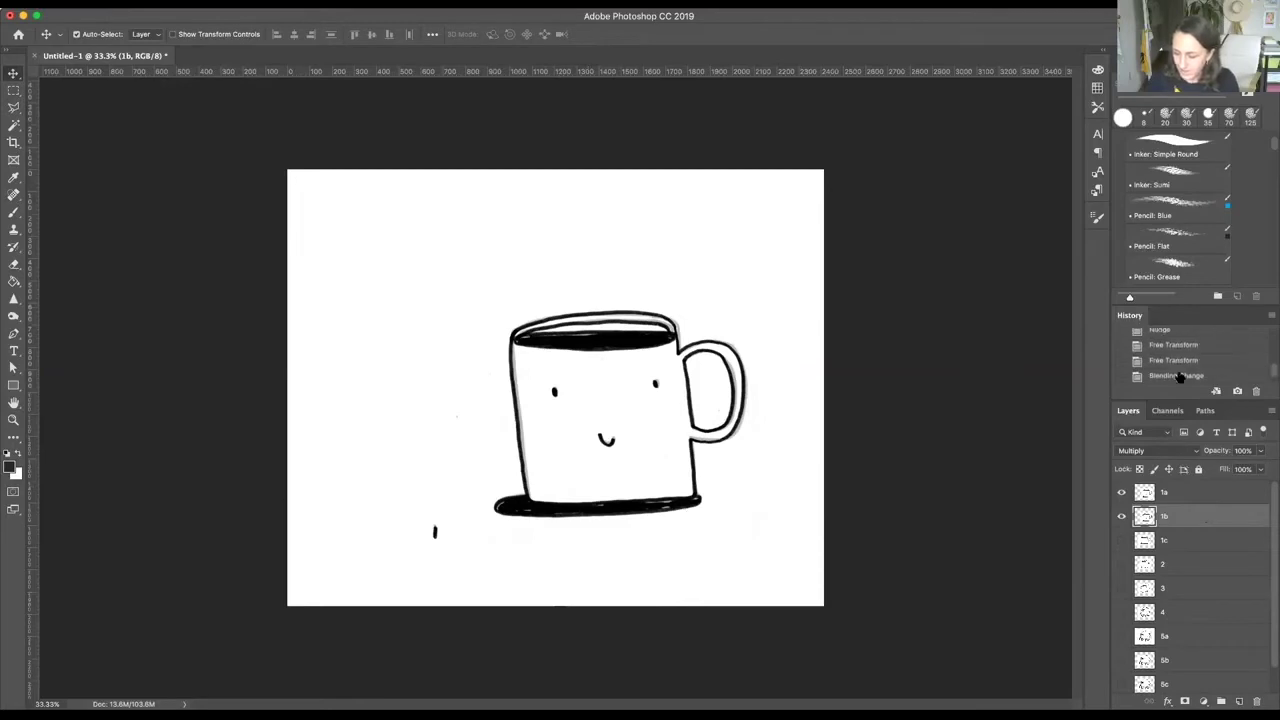
{"action": "scroll", "coordinate": [1180, 377], "scroll_direction": "down", "scroll_amount": 3}
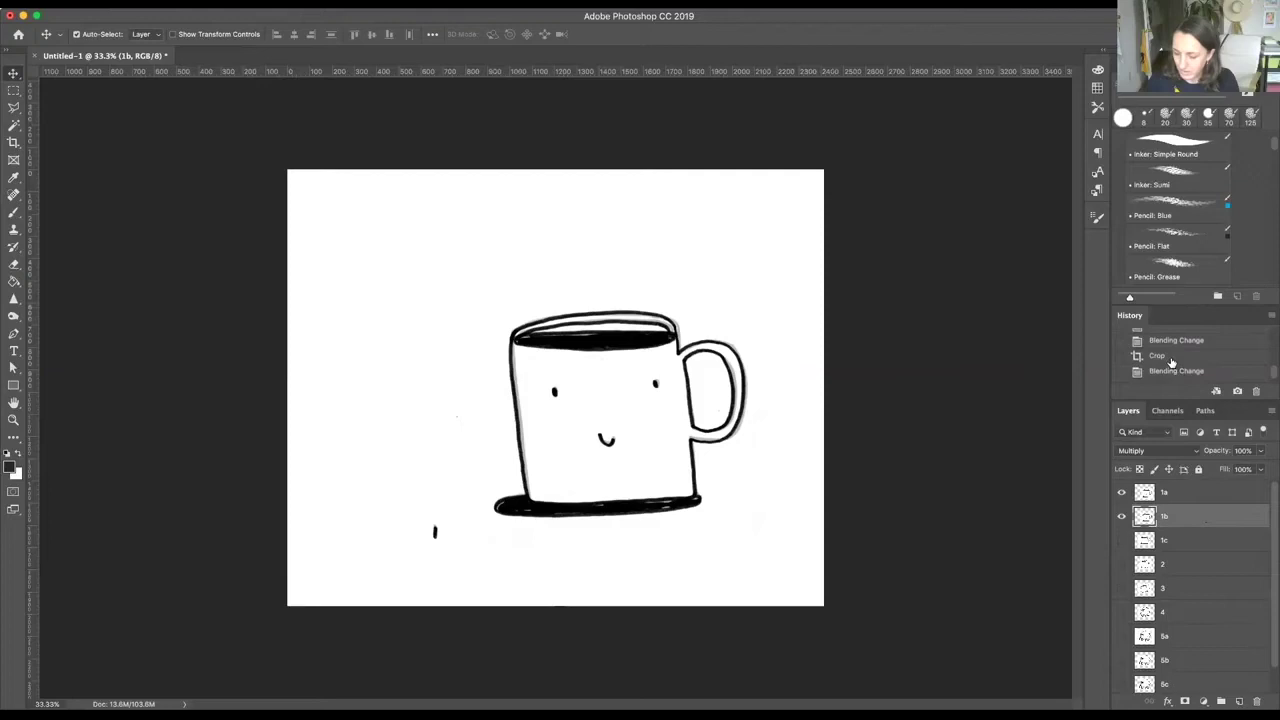
{"action": "left_click", "coordinate": [1172, 358]}
Hide the two mug layers and flip through the aligned drawings from 1a to 5a again, showing one layer at a time
{"action": "left_click", "coordinate": [1175, 518]}
{"action": "left_click", "coordinate": [1121, 516]}
{"action": "left_click", "coordinate": [1121, 492]}
{"action": "left_click", "coordinate": [1122, 517]}
{"action": "left_click", "coordinate": [1121, 492]}
{"action": "left_click", "coordinate": [1121, 516]}
{"action": "left_click", "coordinate": [1121, 540]}
{"action": "left_click", "coordinate": [1121, 540]}
{"action": "left_click", "coordinate": [1121, 564]}
{"action": "left_click", "coordinate": [1121, 564]}
{"action": "left_click", "coordinate": [1121, 588]}
{"action": "left_click", "coordinate": [1121, 590]}
{"action": "left_click", "coordinate": [1121, 612]}
{"action": "left_click", "coordinate": [1121, 612]}
{"action": "left_click", "coordinate": [1122, 636]}
{"action": "left_click", "coordinate": [1122, 636]}
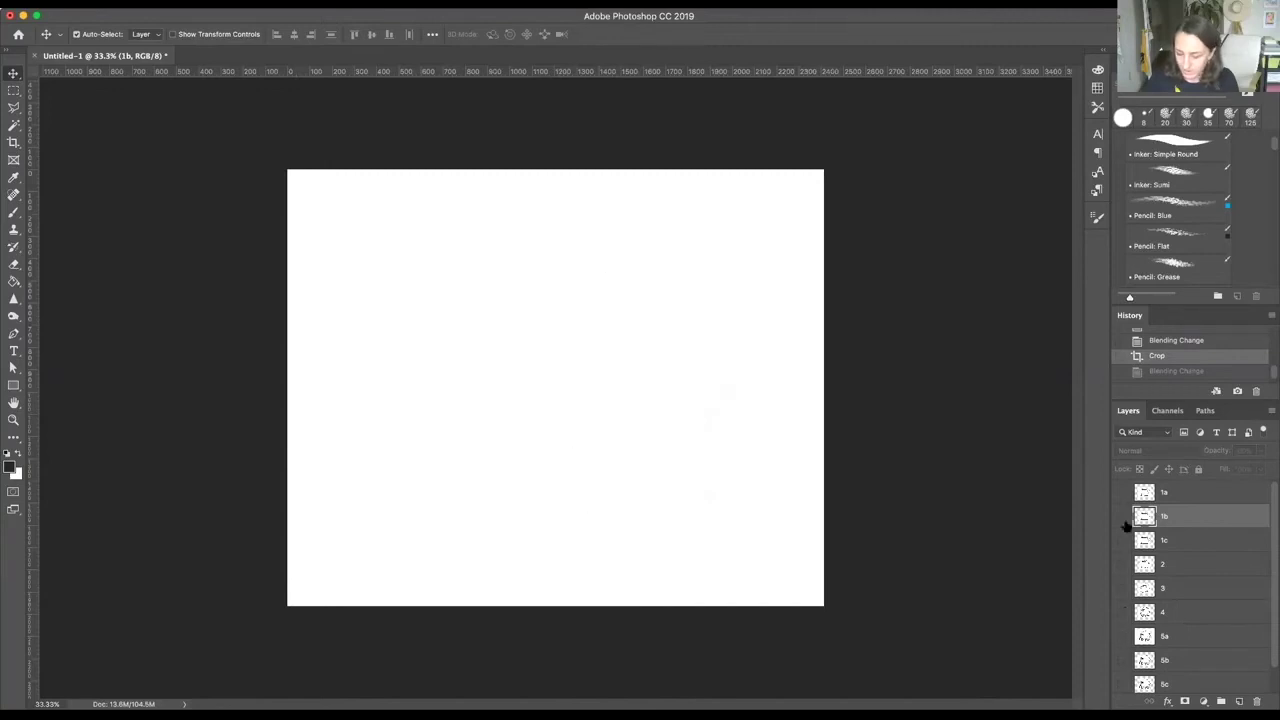
Show layer 1a's mug drawing and open the Timeline panel
{"action": "left_click", "coordinate": [1122, 493]}
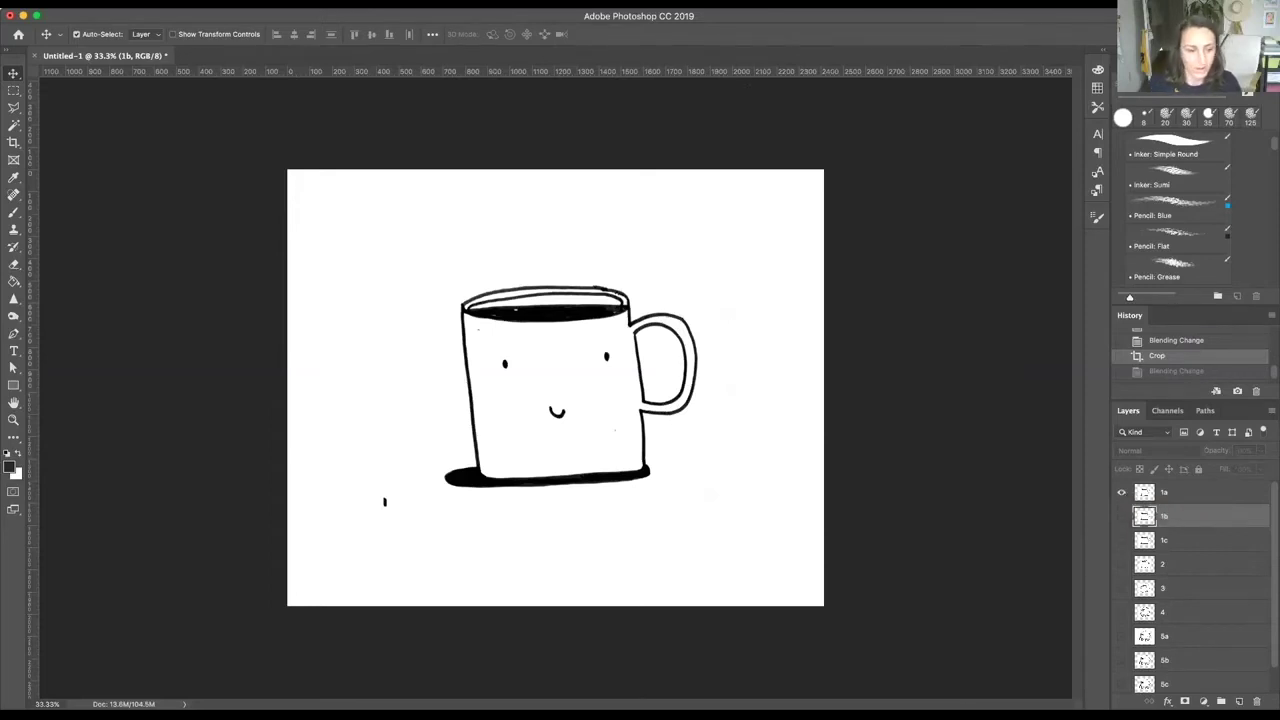
{"action": "left_click", "coordinate": [420, 3]}
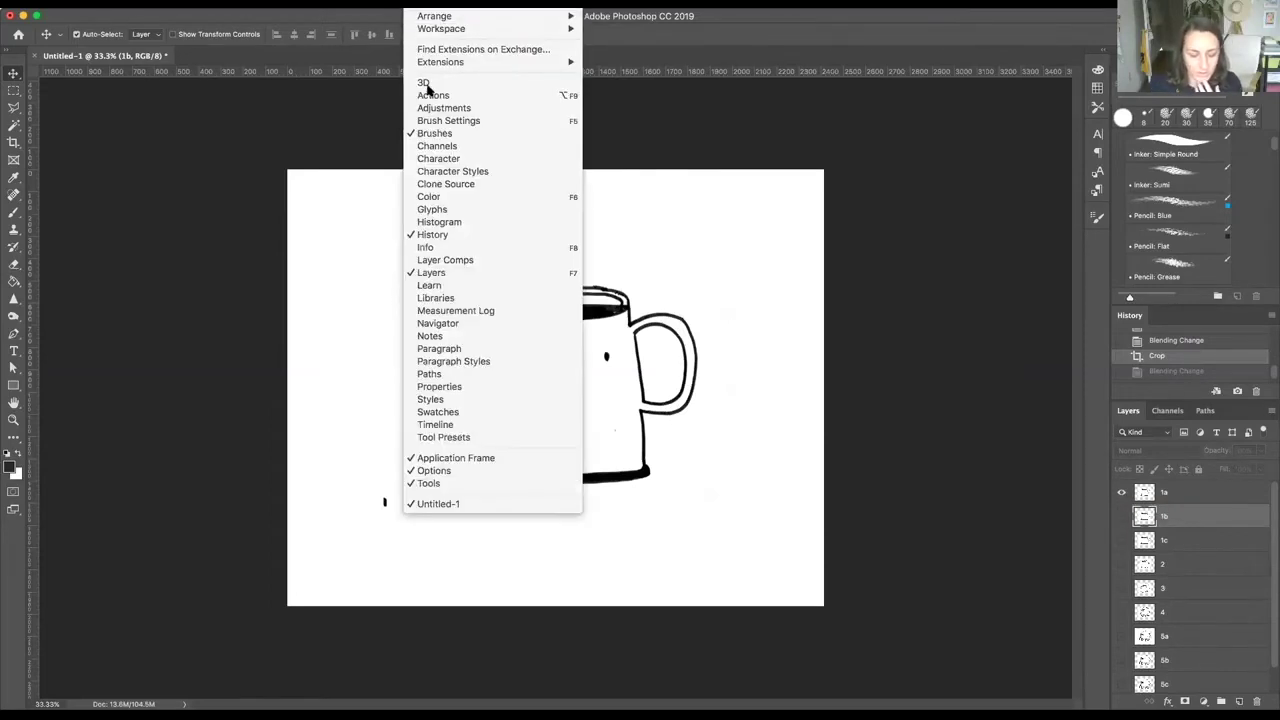
{"action": "left_click", "coordinate": [428, 427]}
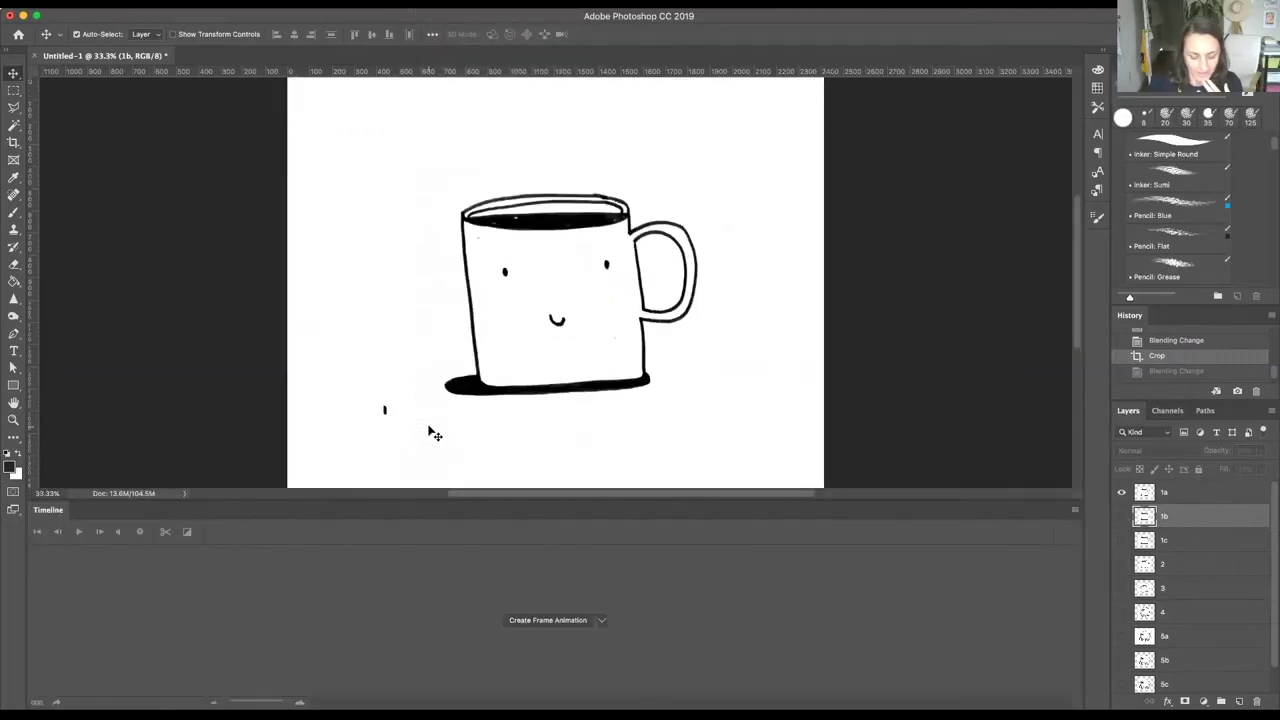
Create a frame animation and make its frames from the document's layers
{"action": "left_click", "coordinate": [602, 621]}
{"action": "left_click", "coordinate": [602, 645]}
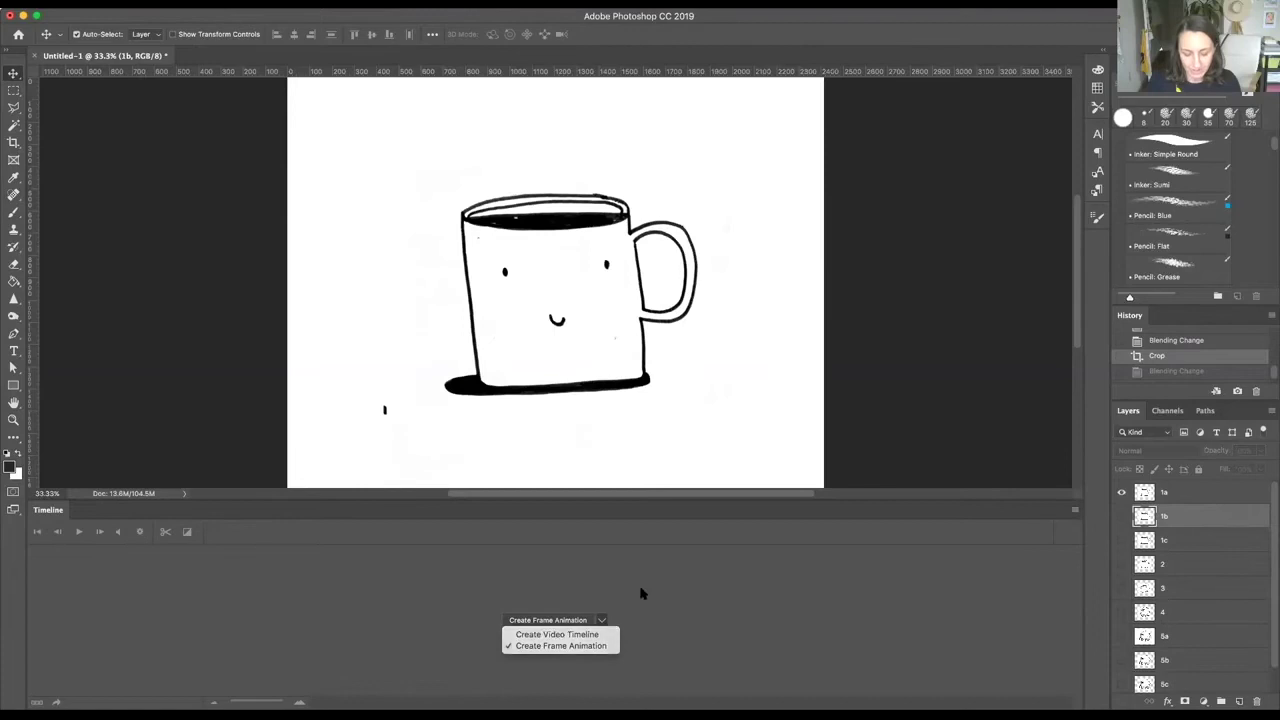
{"action": "left_click", "coordinate": [572, 620]}
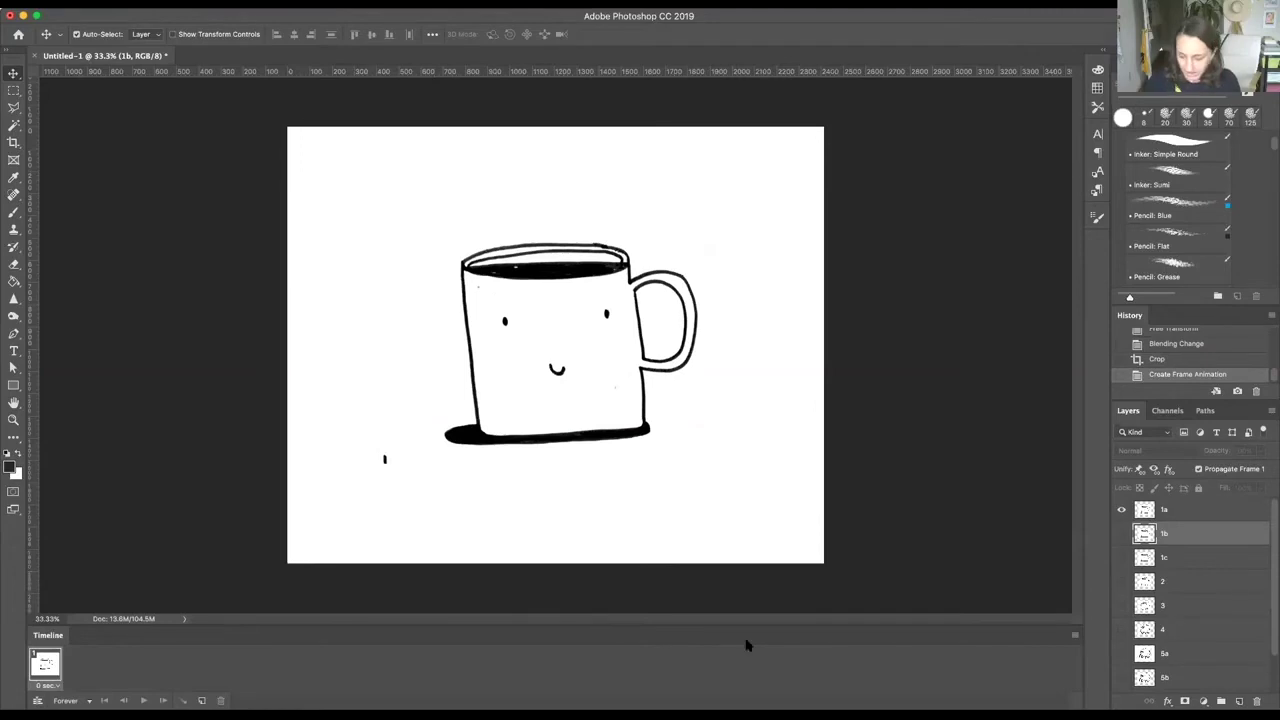
{"action": "left_click", "coordinate": [1073, 637]}
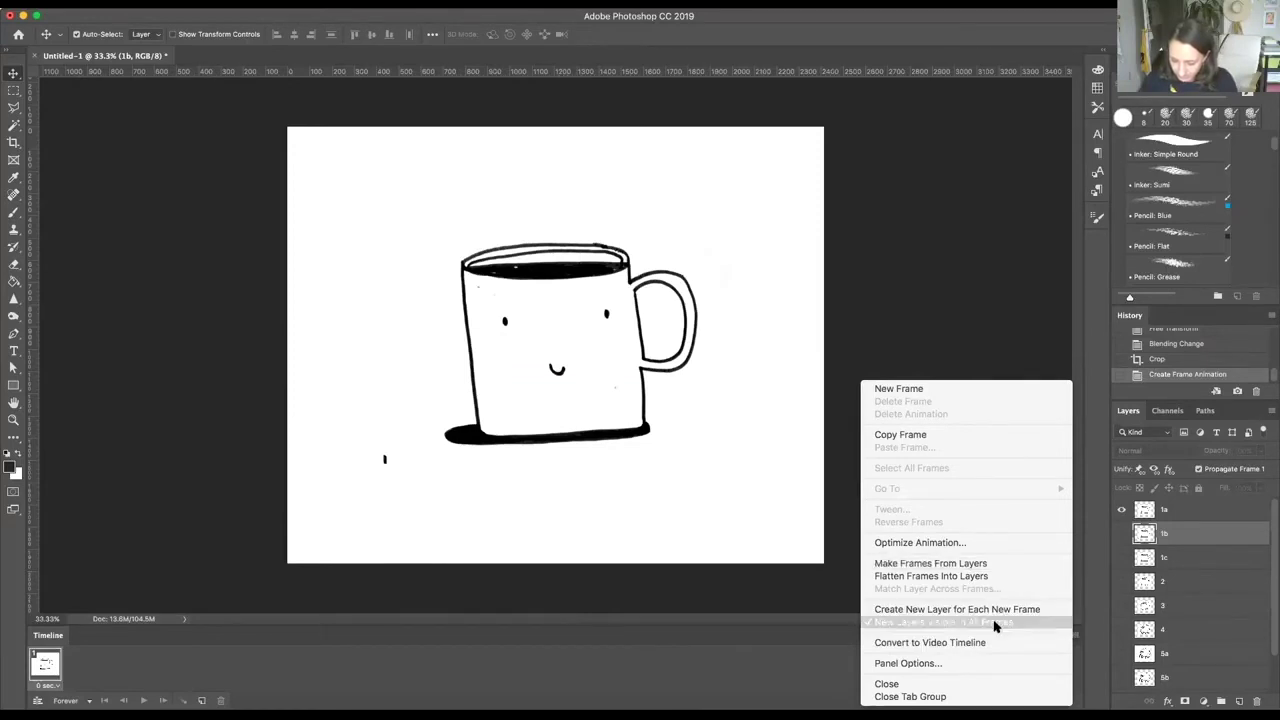
{"action": "left_click", "coordinate": [981, 565]}
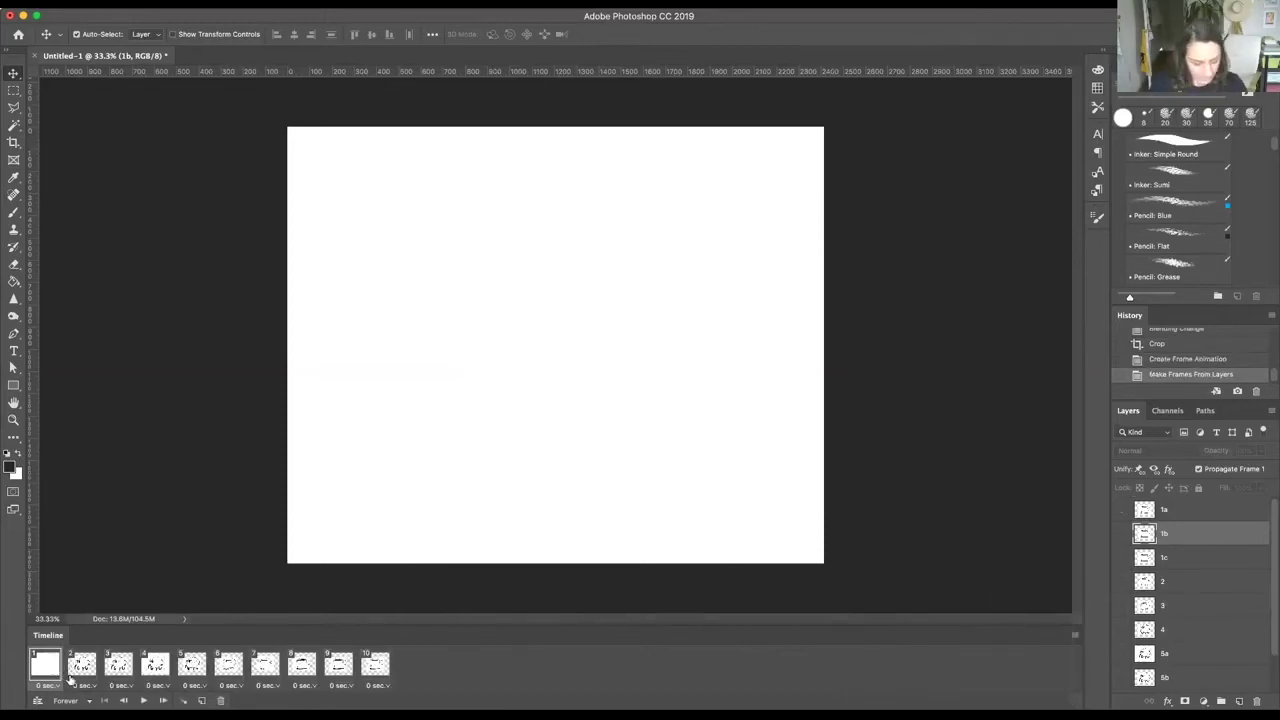
Look through frames 2 to 10 one by one to check the drawing in each
{"action": "left_click", "coordinate": [80, 668]}
{"action": "left_click", "coordinate": [117, 667]}
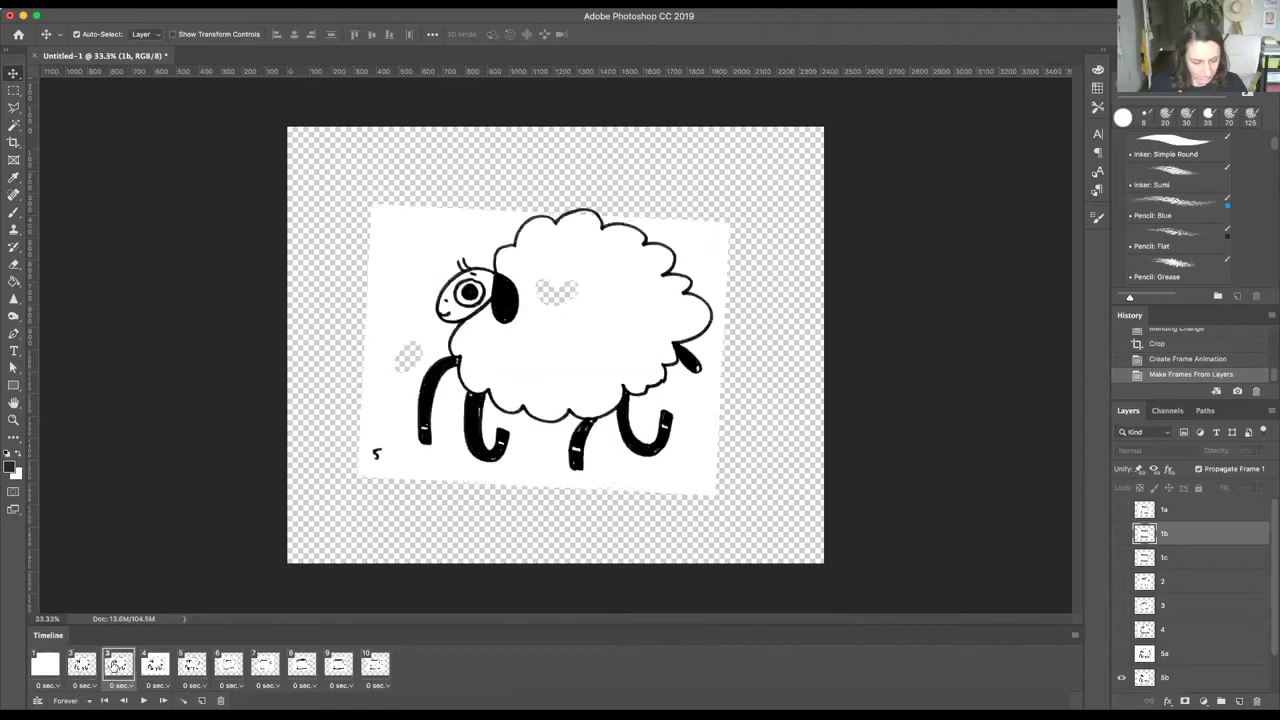
{"action": "left_click", "coordinate": [156, 667]}
{"action": "left_click", "coordinate": [193, 667]}
{"action": "left_click", "coordinate": [229, 667]}
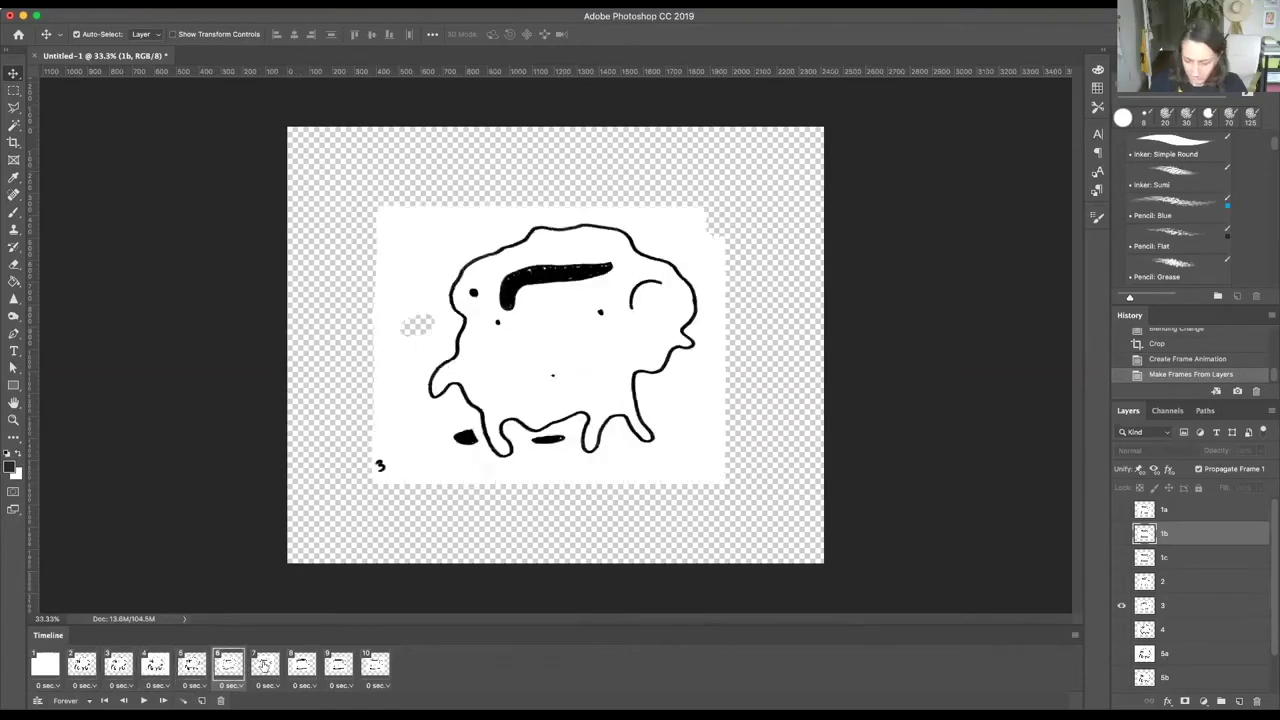
{"action": "left_click", "coordinate": [266, 667]}
{"action": "left_click", "coordinate": [302, 667]}
{"action": "left_click", "coordinate": [338, 667]}
{"action": "left_click", "coordinate": [375, 667]}
Try showing the white Background layer behind the mug in frame 10 only
{"action": "scroll", "coordinate": [1179, 606], "scroll_direction": "down", "scroll_amount": 2}
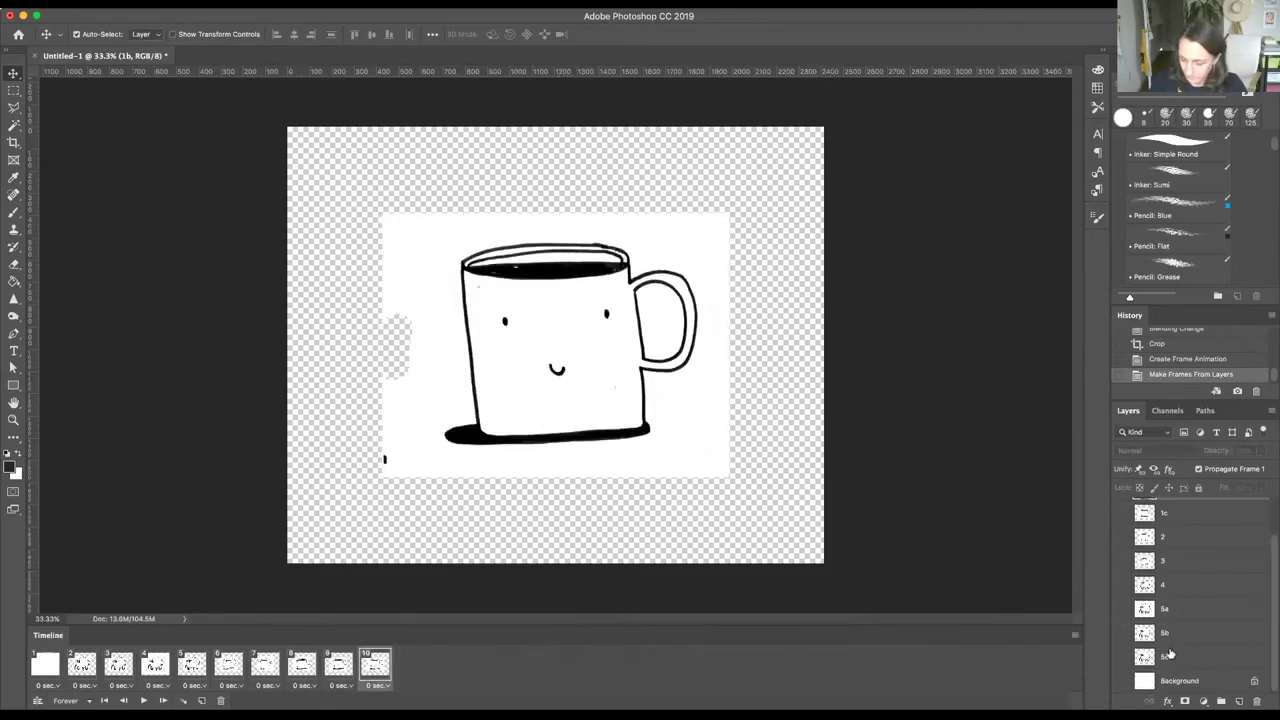
{"action": "left_click", "coordinate": [1133, 681]}
{"action": "left_click", "coordinate": [1122, 682]}
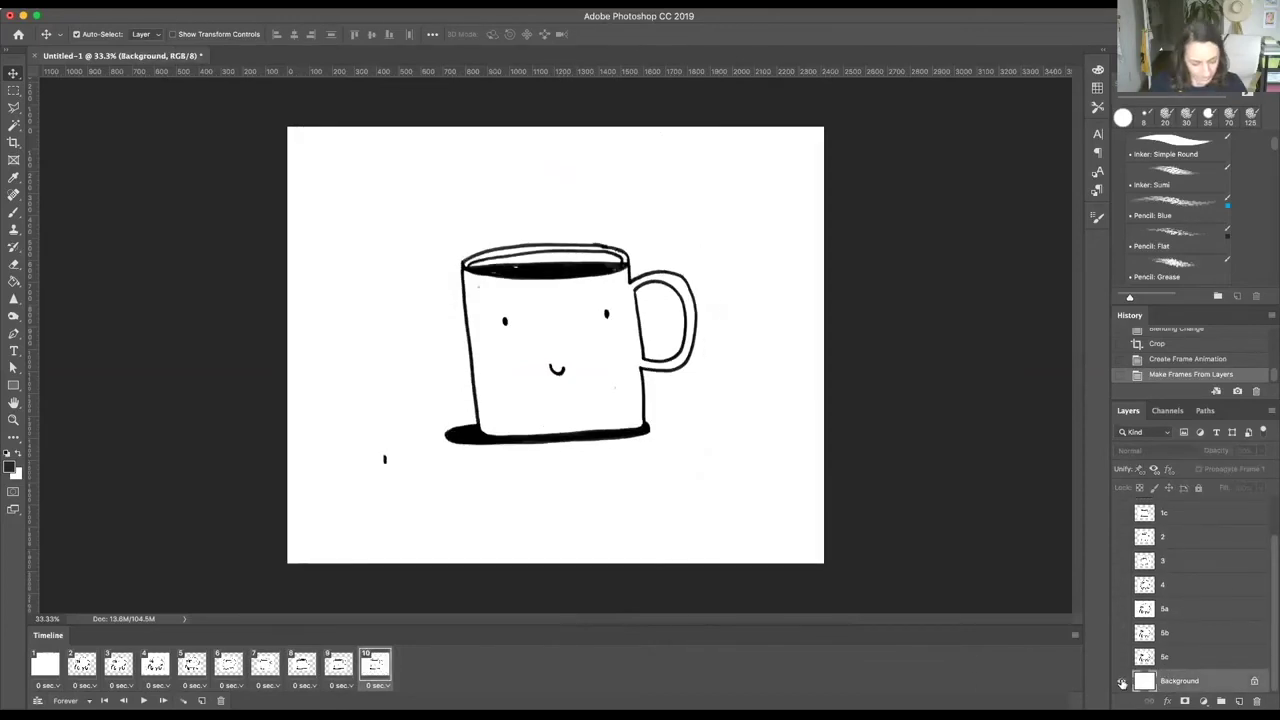
{"action": "left_click", "coordinate": [1121, 682]}
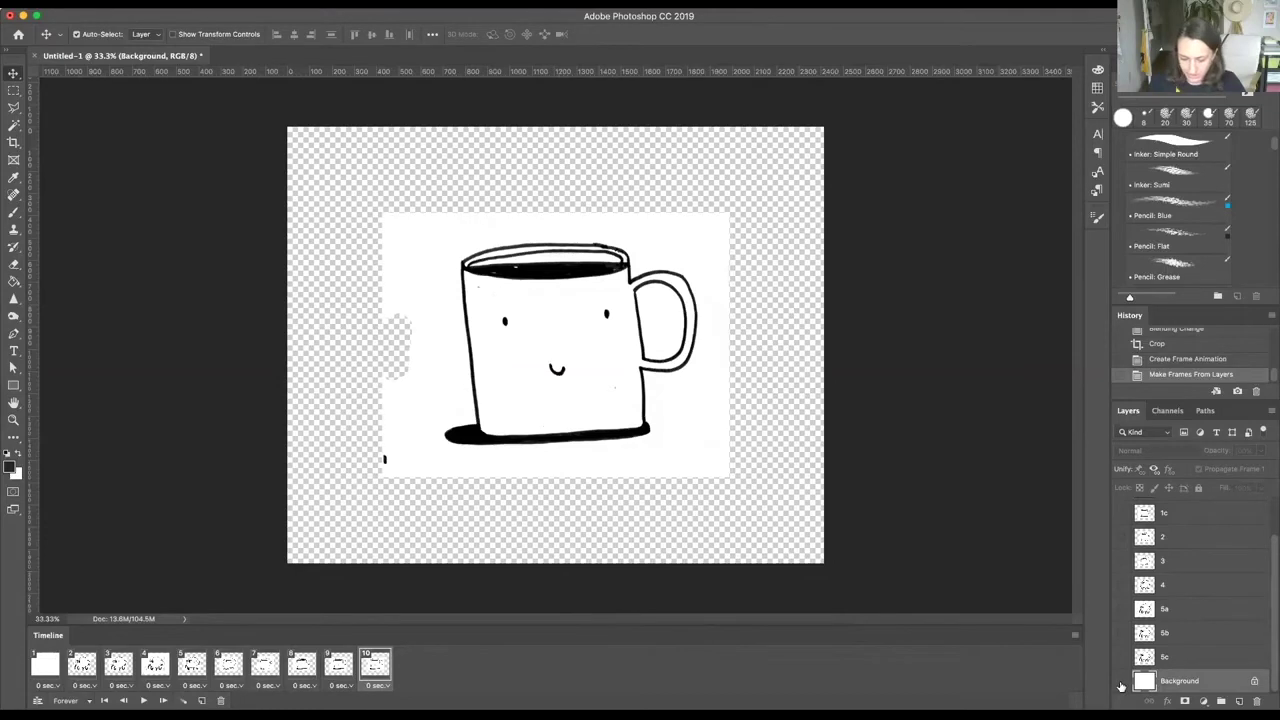
Step back through frames 9 to 6 to check whether a white background lies behind the drawings
{"action": "left_click", "coordinate": [330, 676]}
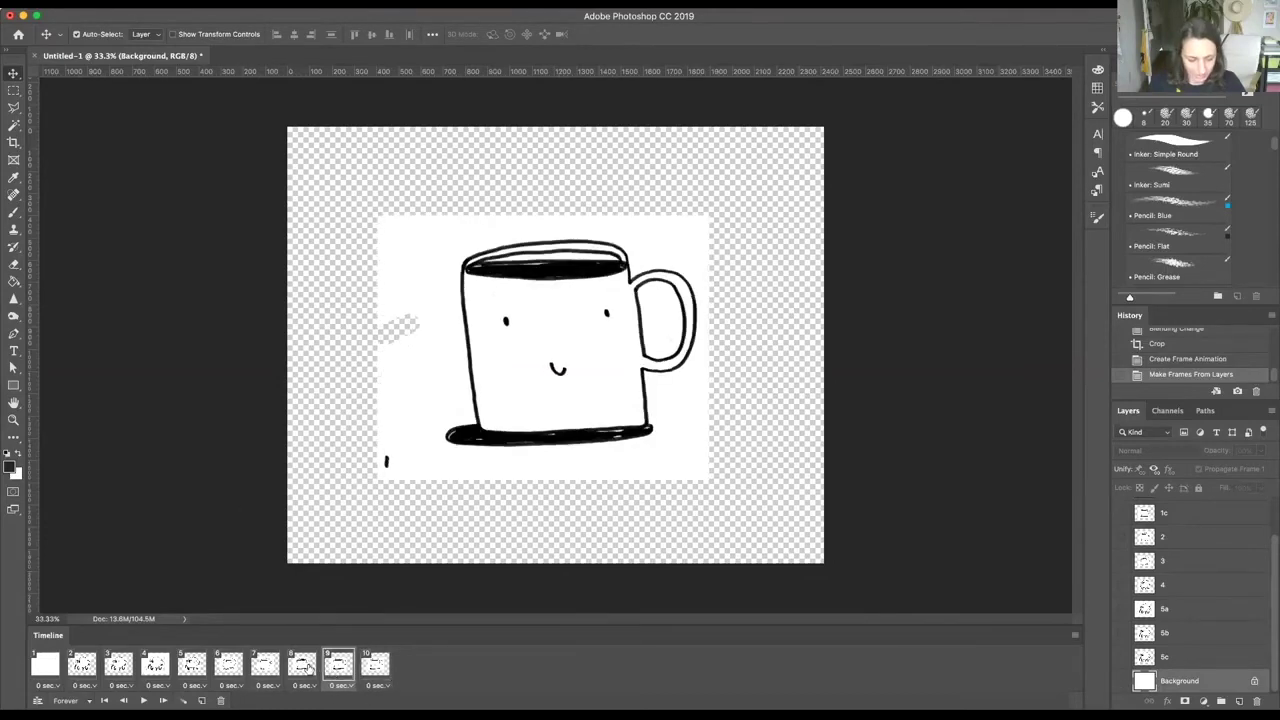
{"action": "left_click", "coordinate": [308, 670]}
{"action": "left_click", "coordinate": [252, 668]}
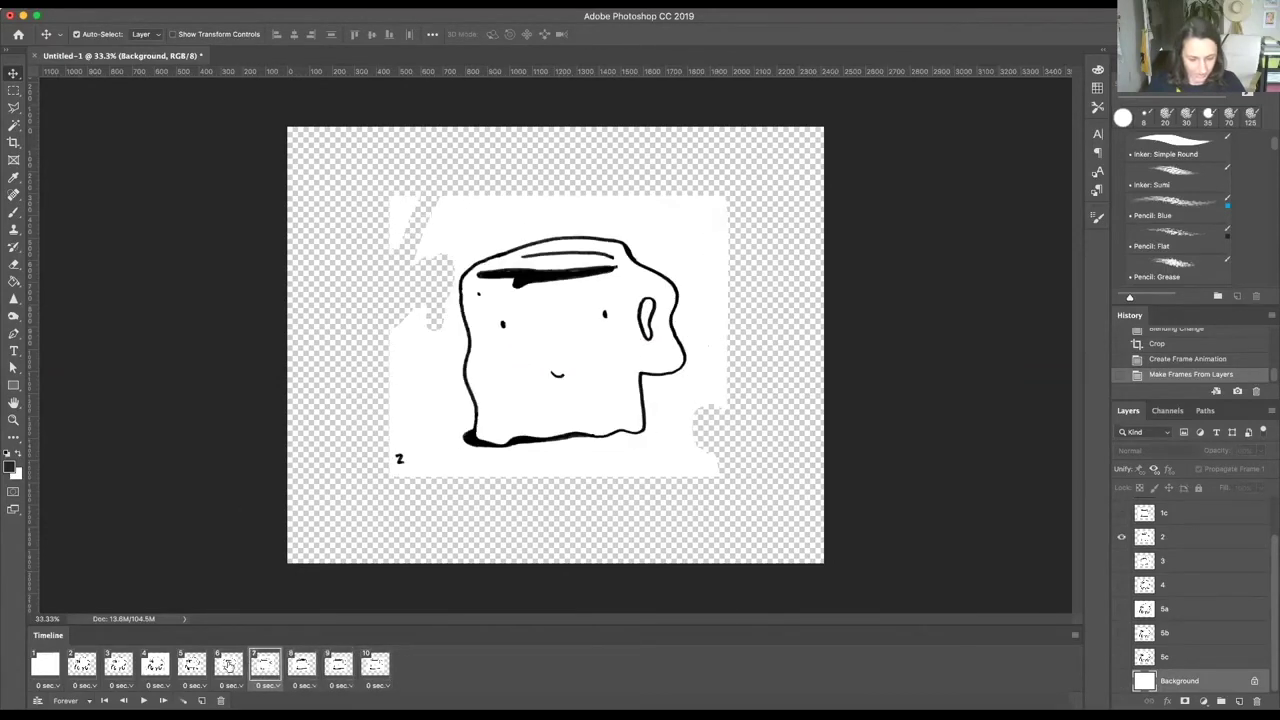
{"action": "left_click", "coordinate": [232, 668]}
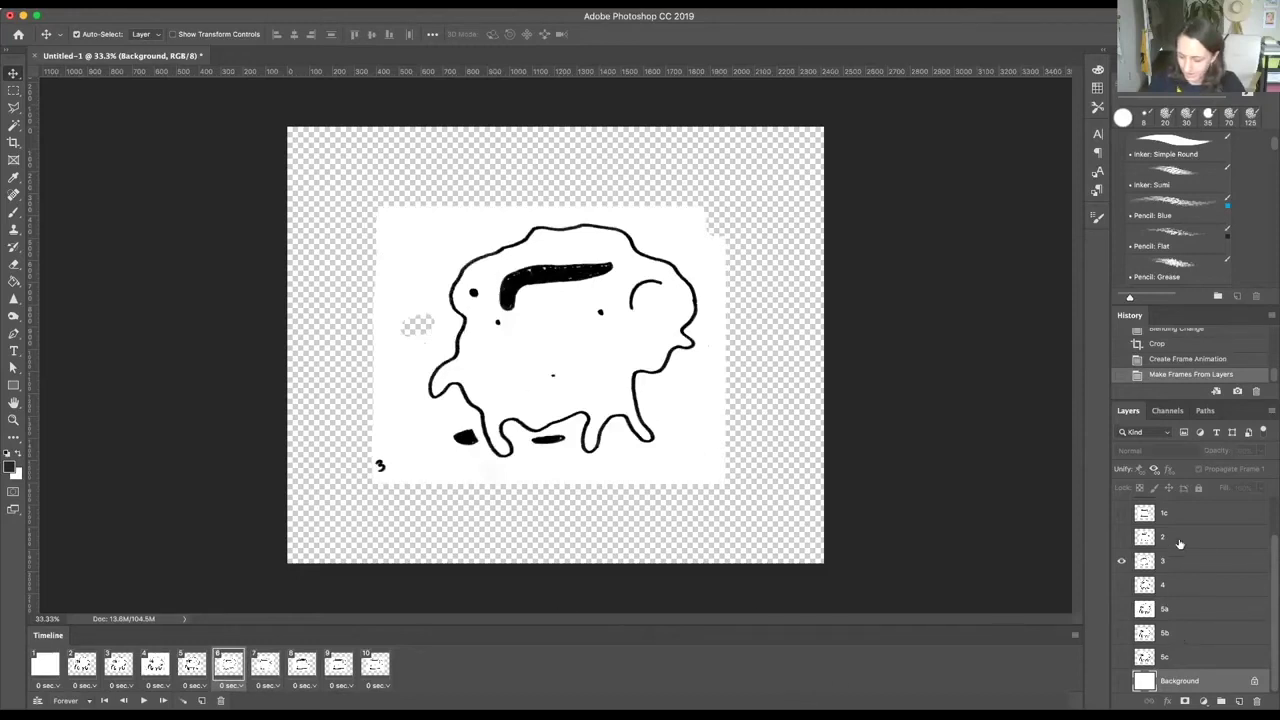
Select all frames from 10 to 1 and make the Background layer visible in them
{"action": "left_click", "coordinate": [381, 677]}
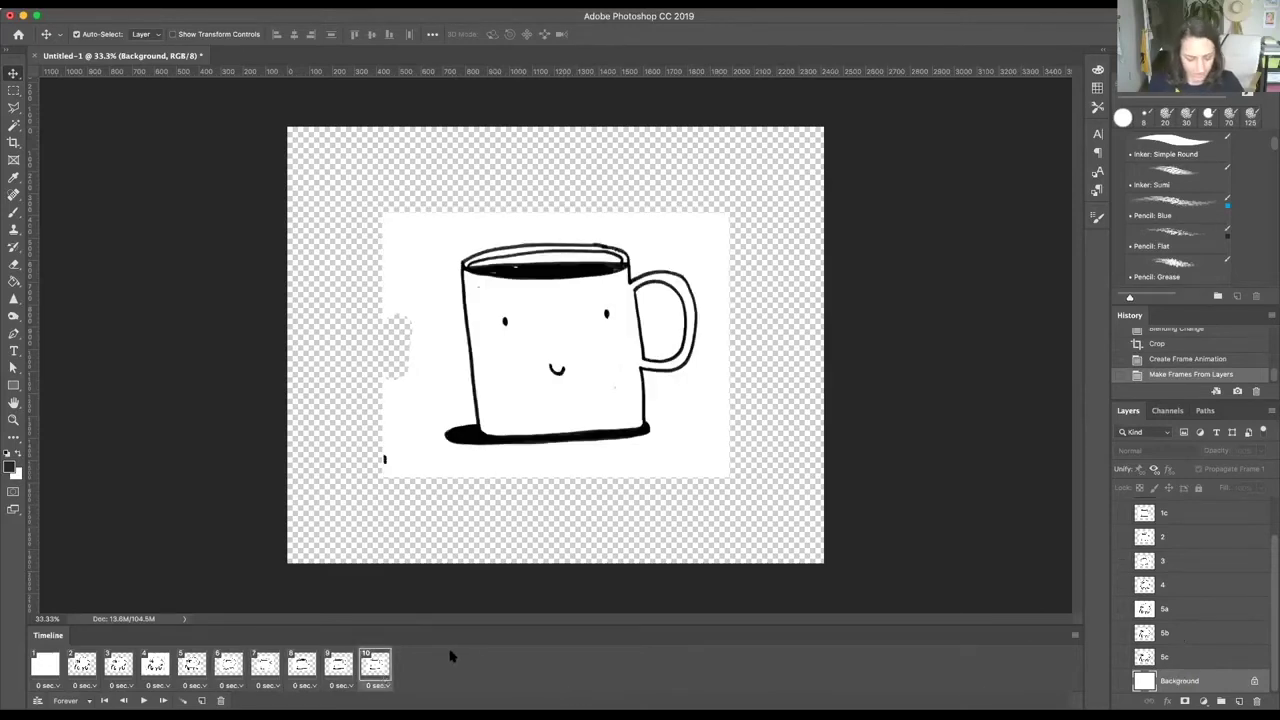
{"action": "left_click", "coordinate": [41, 667], "text": "shift"}
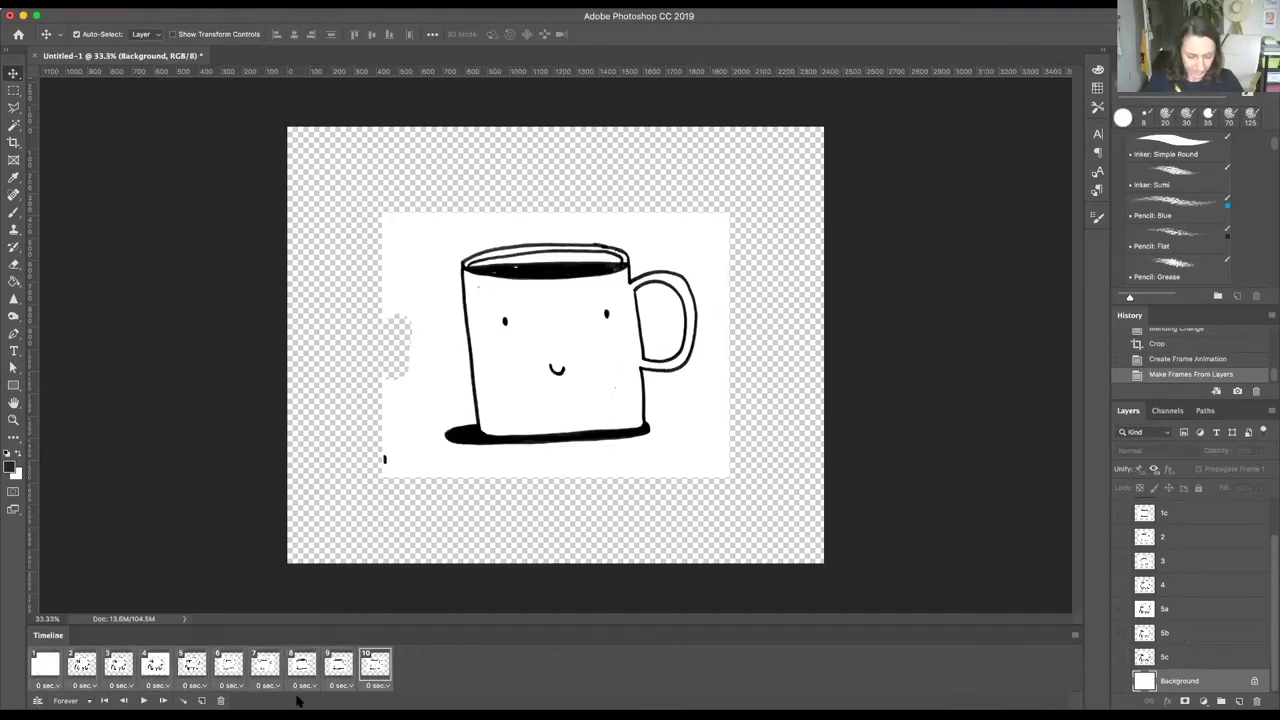
{"action": "left_click", "coordinate": [389, 668]}
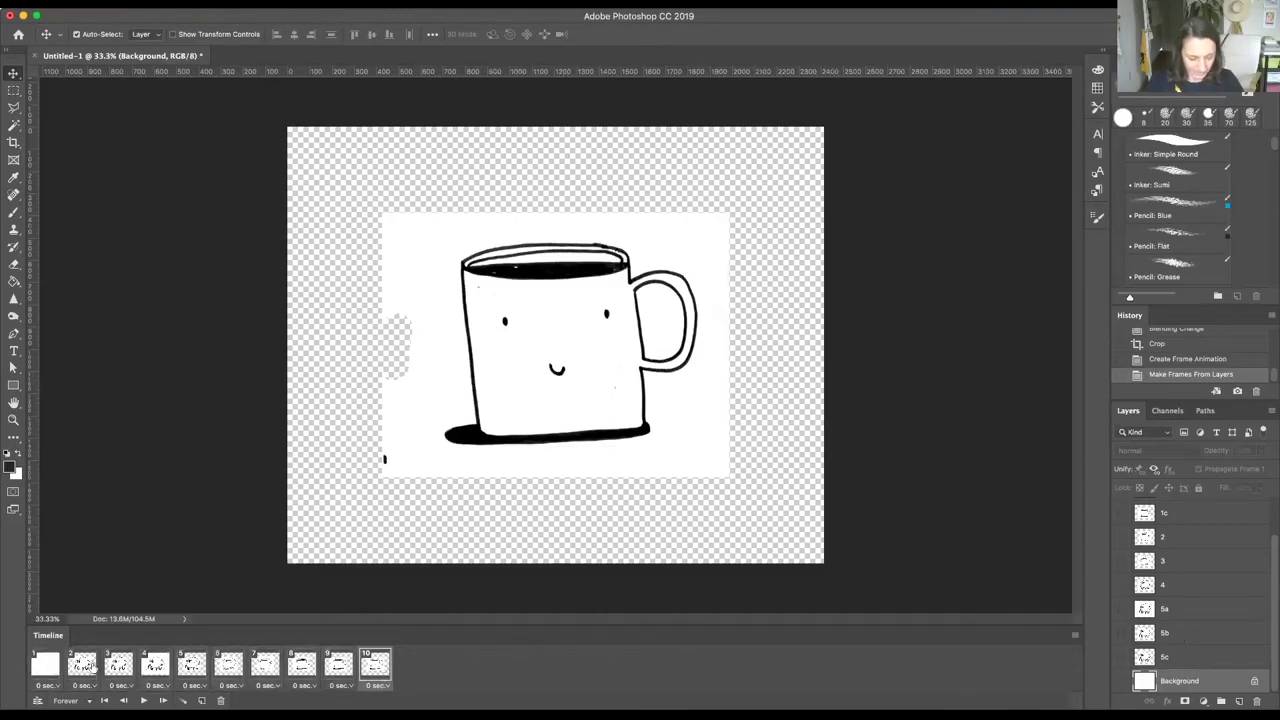
{"action": "left_click", "coordinate": [41, 665], "text": "shift"}
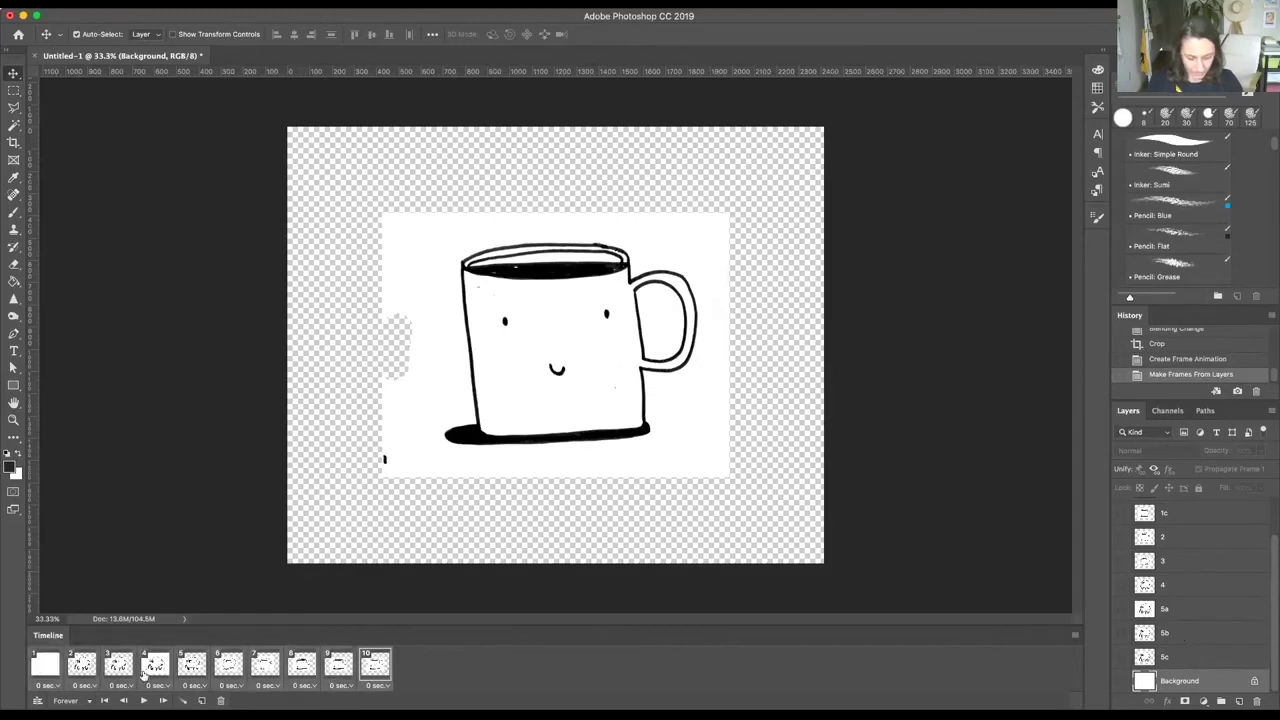
{"action": "left_click", "coordinate": [1120, 682]}
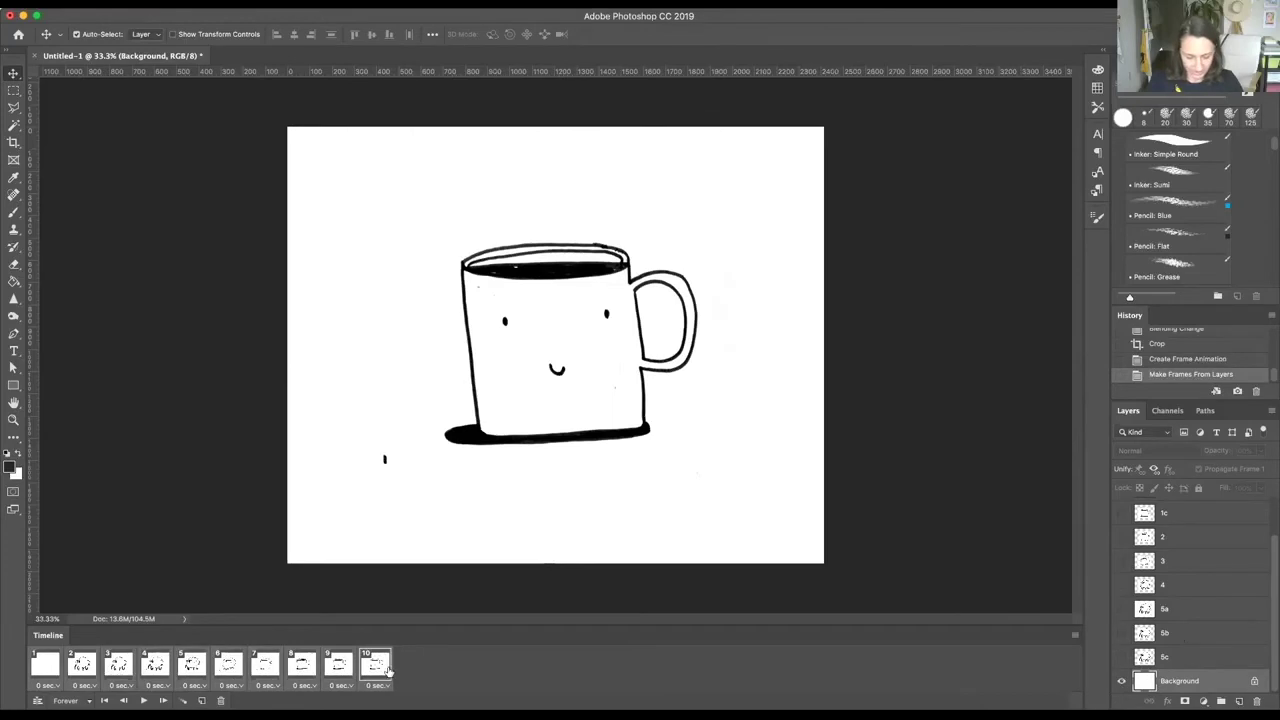
Step back through frames 9 to 2 to check the white background behind each drawing
{"action": "left_click", "coordinate": [338, 665]}
{"action": "left_click", "coordinate": [302, 665]}
{"action": "left_click", "coordinate": [265, 665]}
{"action": "left_click", "coordinate": [229, 665]}
{"action": "left_click", "coordinate": [192, 665]}
{"action": "left_click", "coordinate": [155, 665]}
{"action": "left_click", "coordinate": [118, 665]}
{"action": "left_click", "coordinate": [82, 665]}
Delete the blank first frame from the animation
{"action": "left_click", "coordinate": [47, 666]}
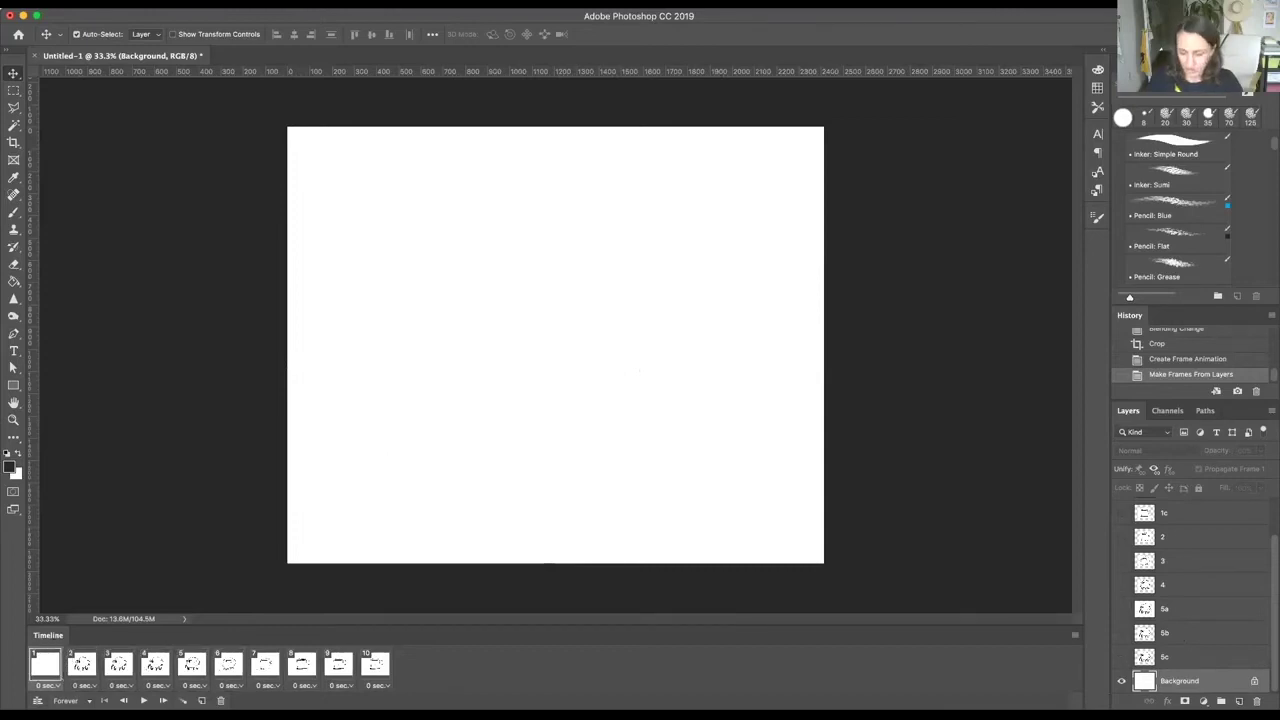
{"action": "left_click", "coordinate": [220, 700]}
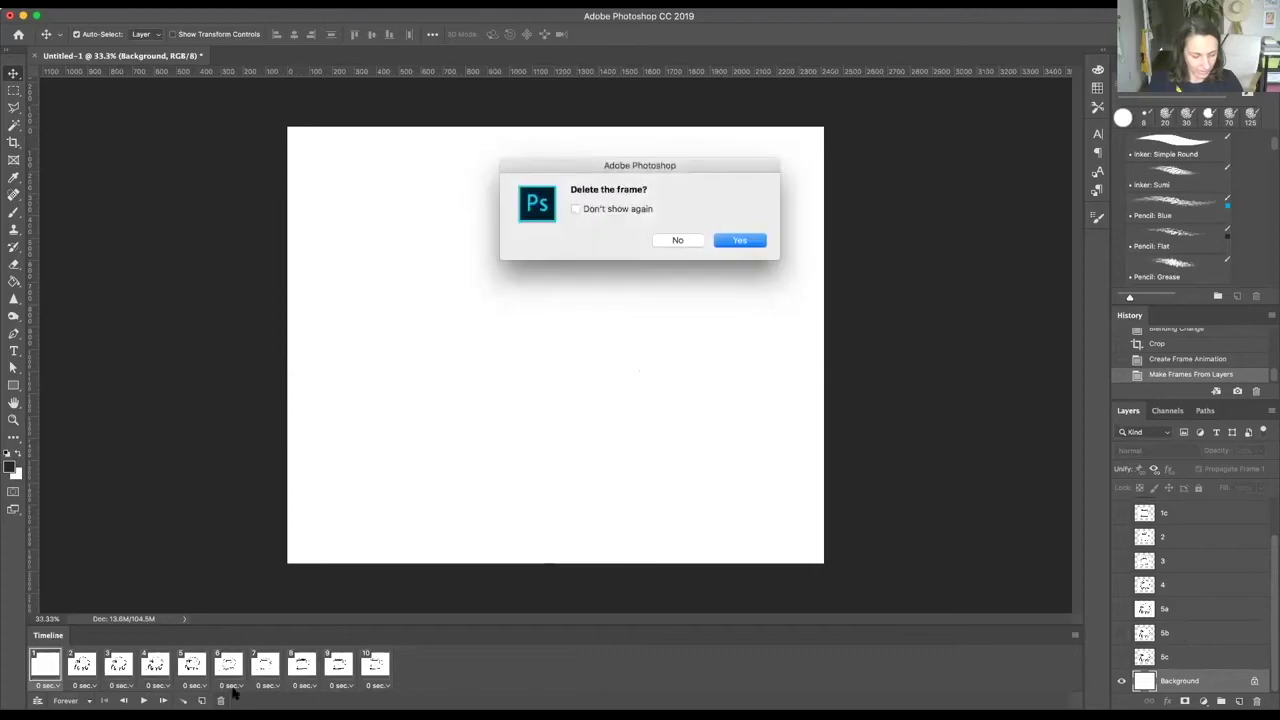
{"action": "left_click", "coordinate": [740, 240]}
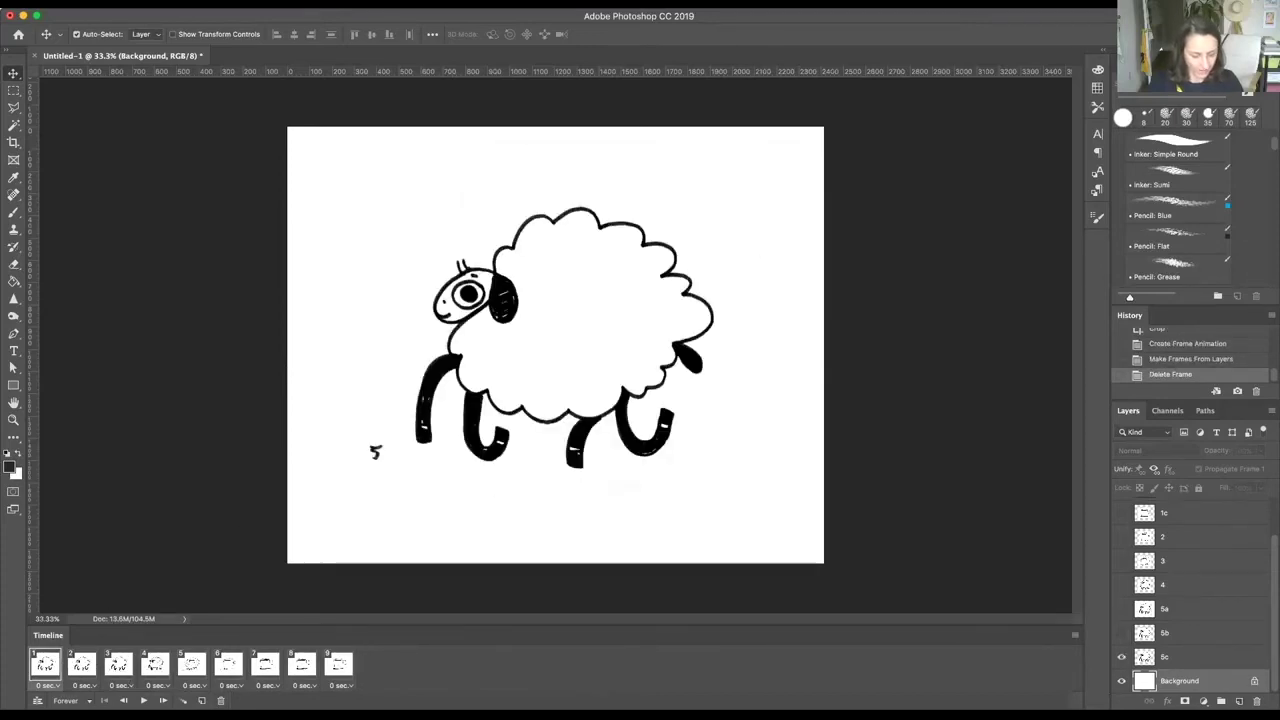
Play and stop the sheep-to-mug animation, and view its first frame
{"action": "left_click", "coordinate": [143, 700]}
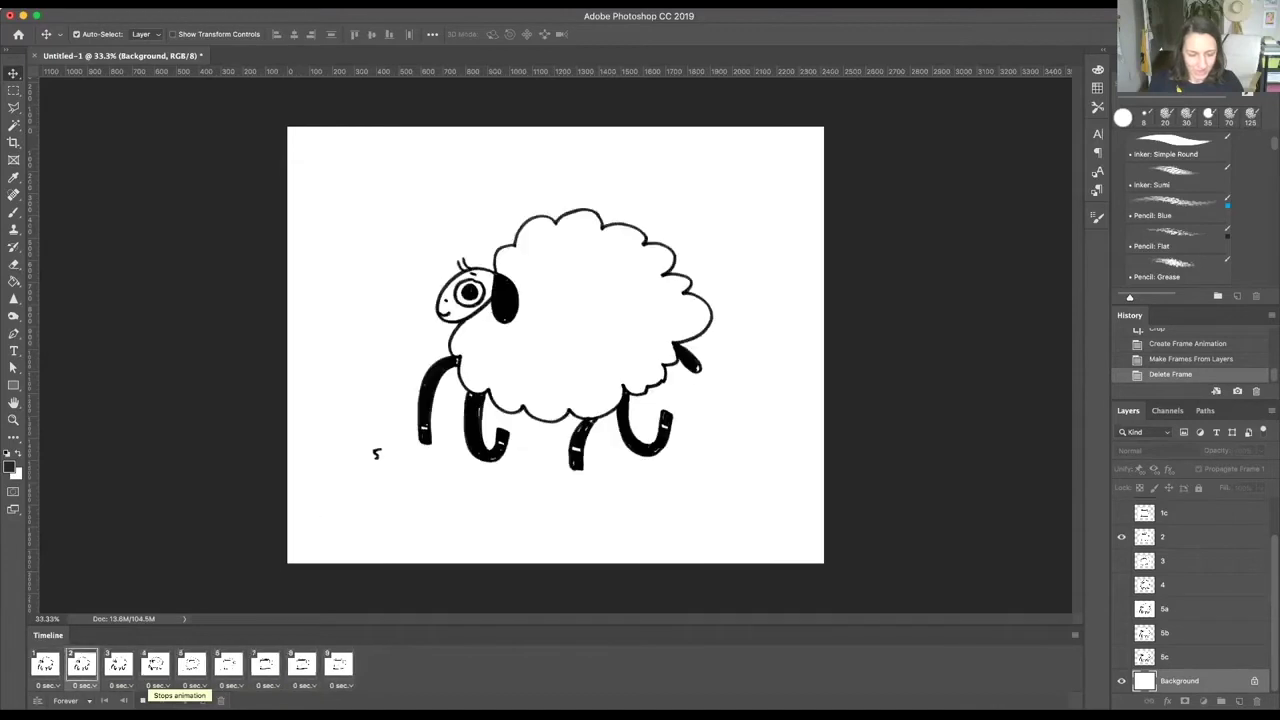
{"action": "left_click", "coordinate": [143, 700]}
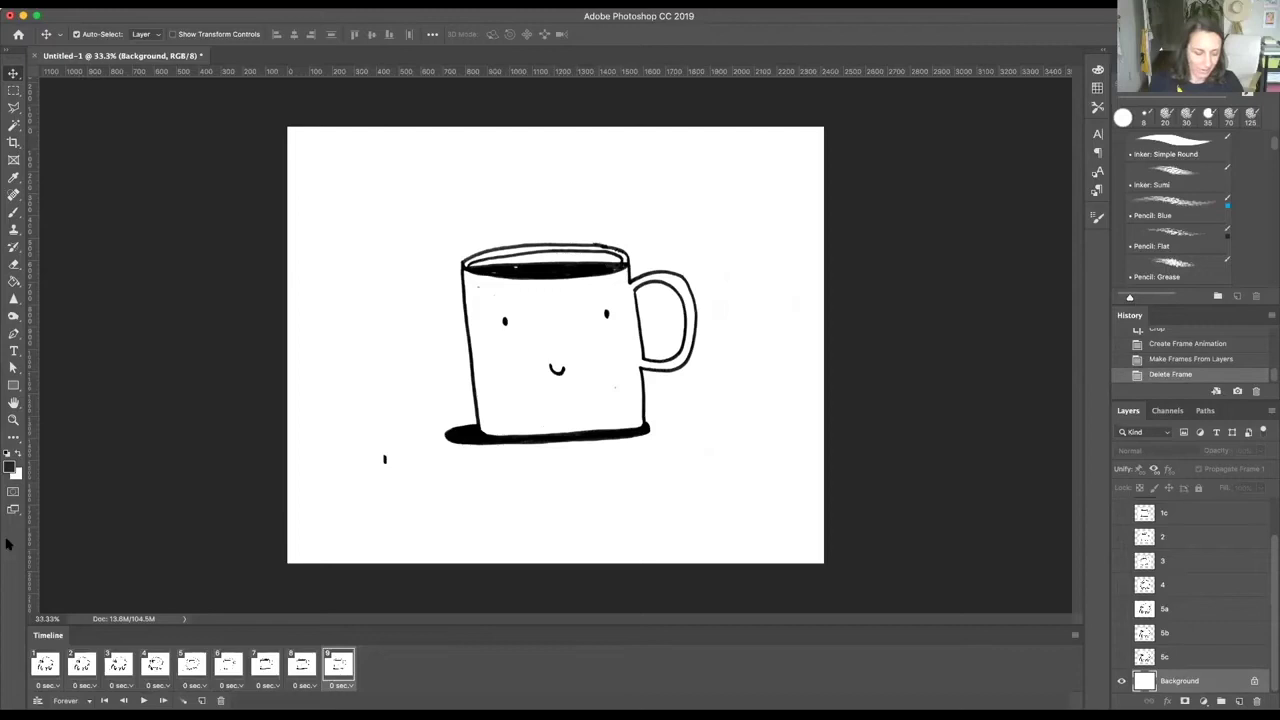
{"action": "left_click", "coordinate": [44, 665]}
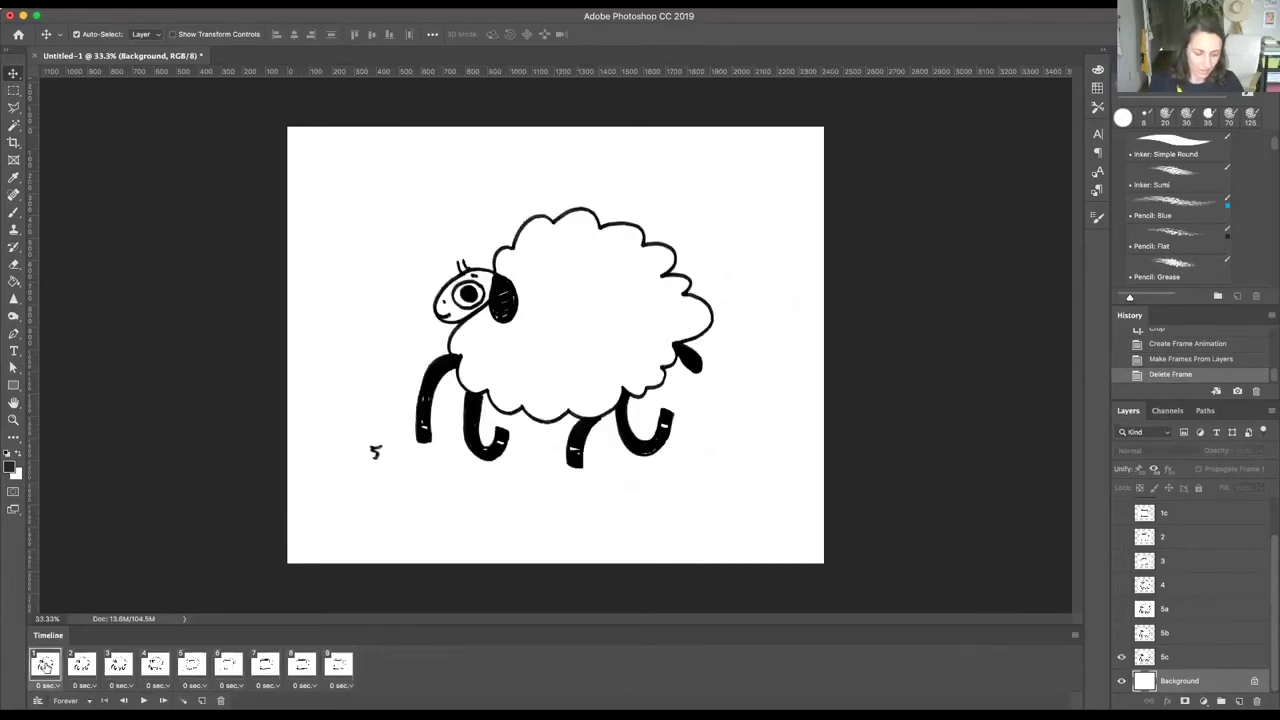
Duplicate the last mug frame and show layer 1c instead of layer 1a in the copy
{"action": "left_click", "coordinate": [346, 674]}
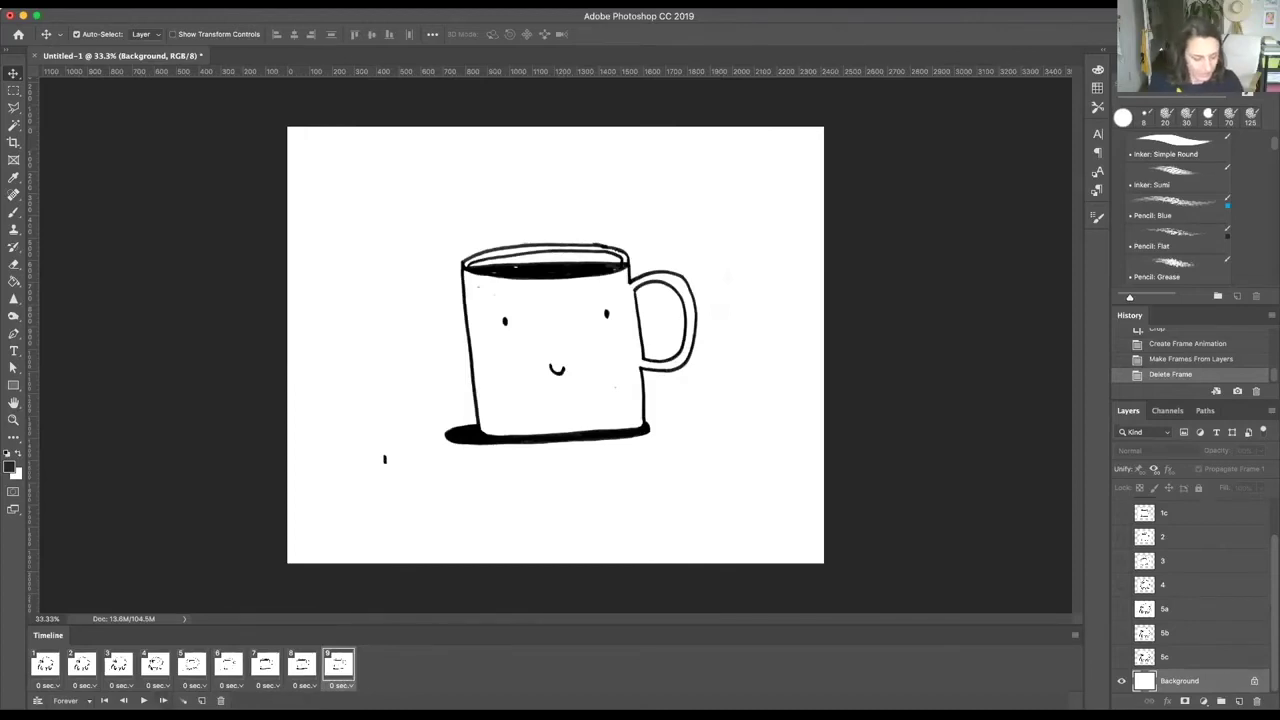
{"action": "left_click", "coordinate": [201, 700]}
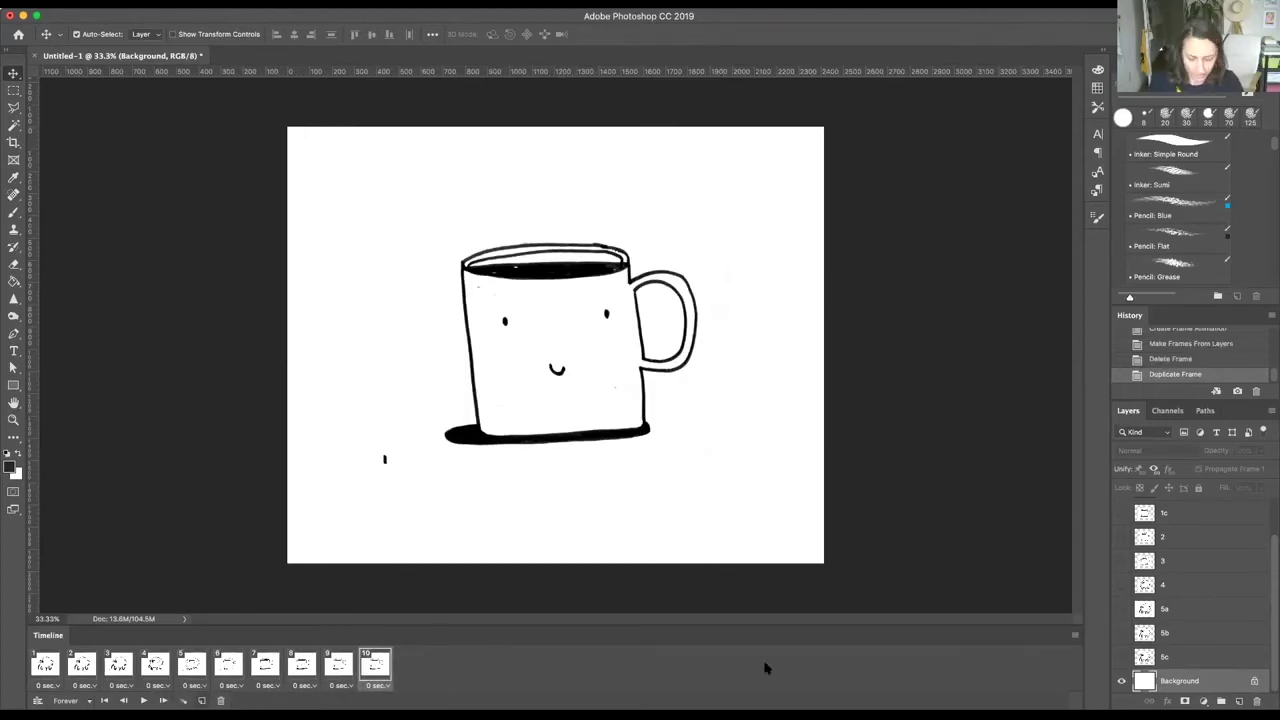
{"action": "scroll", "coordinate": [1210, 575], "scroll_direction": "up", "scroll_amount": 2}
{"action": "left_click", "coordinate": [1121, 511]}
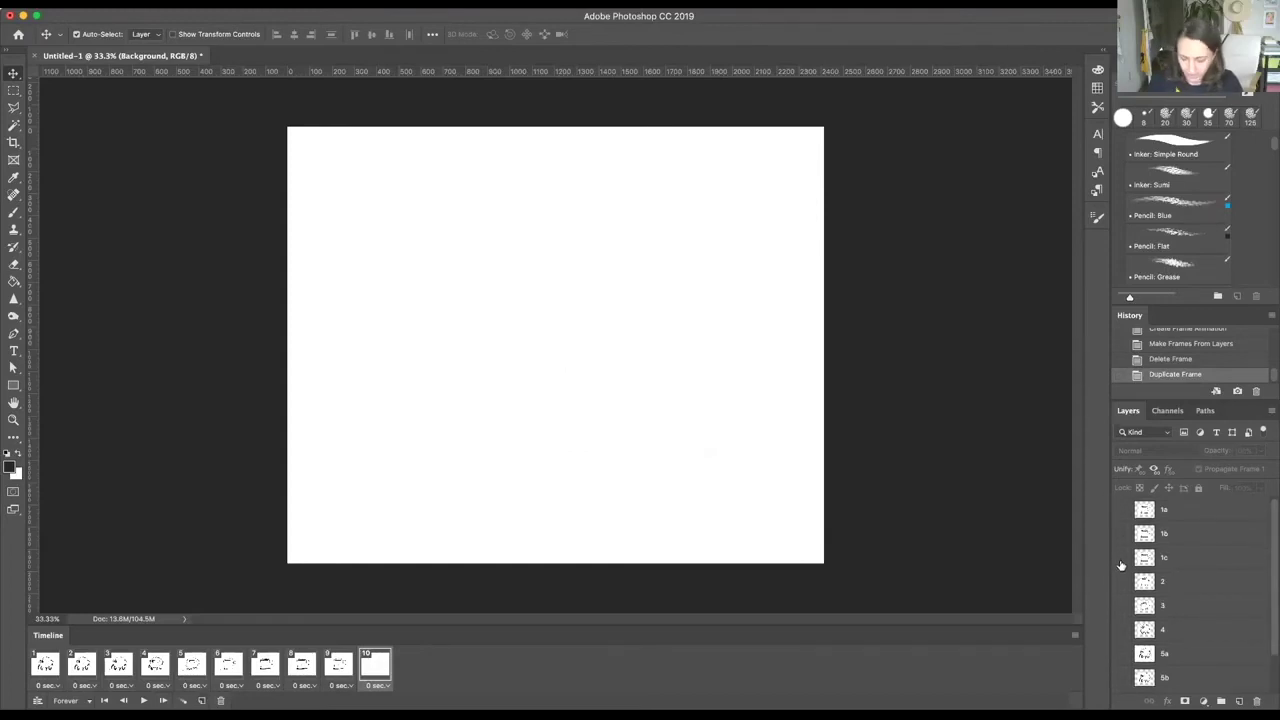
{"action": "left_click", "coordinate": [1121, 559]}
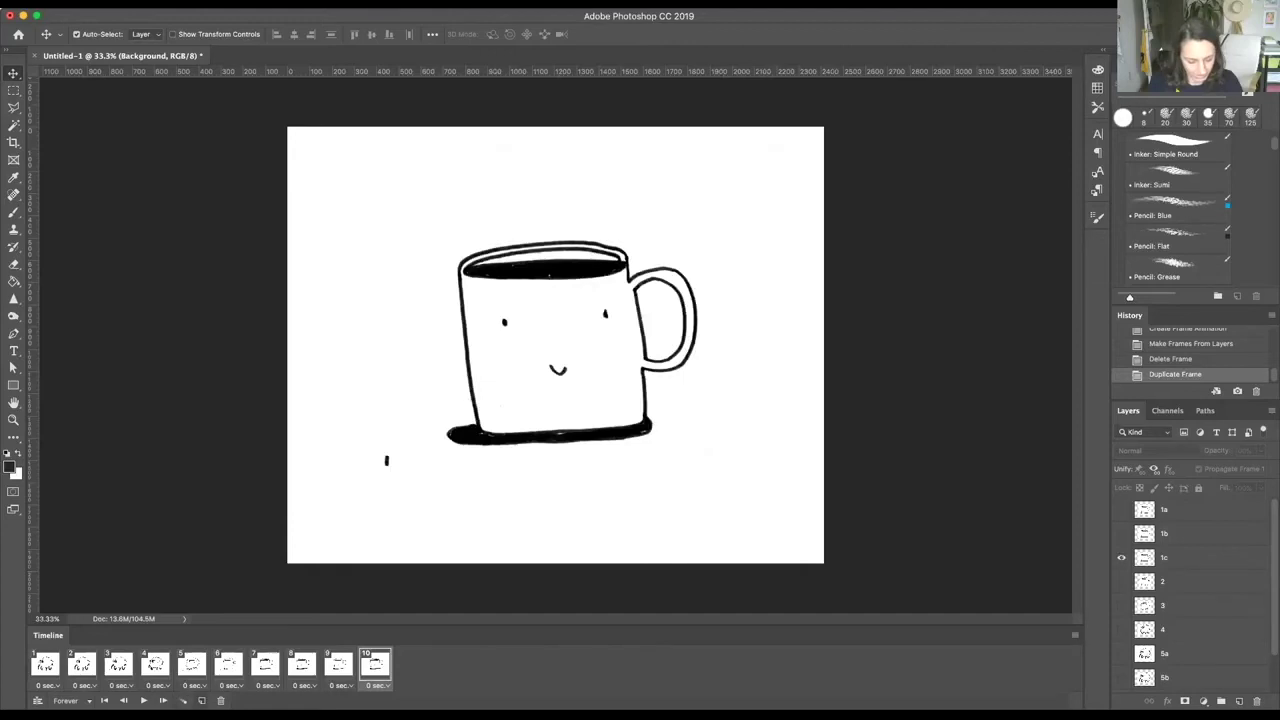
Add two more duplicated frames at the end, showing only drawing 2 in the first and drawing 3 in the second
{"action": "left_click", "coordinate": [201, 700]}
{"action": "left_click", "coordinate": [1121, 559]}
{"action": "left_click", "coordinate": [1120, 583]}
{"action": "left_click", "coordinate": [201, 700]}
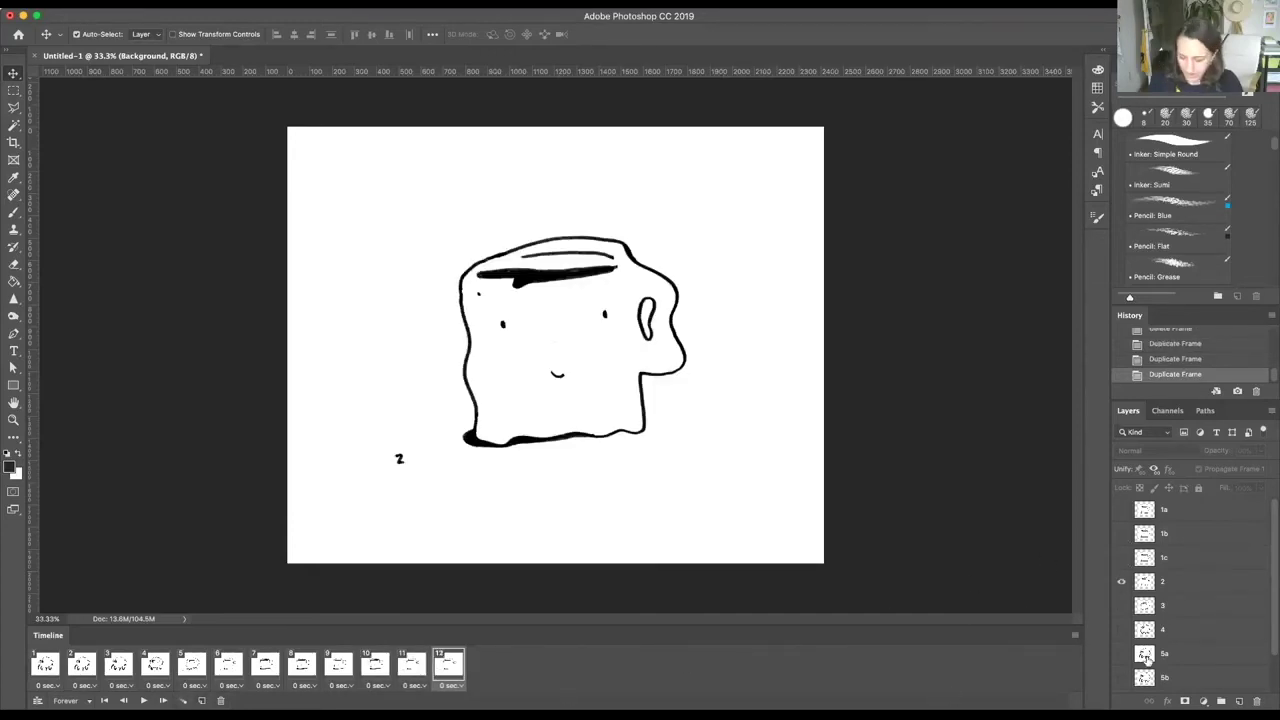
{"action": "left_click", "coordinate": [1121, 583]}
{"action": "left_click", "coordinate": [1121, 606]}
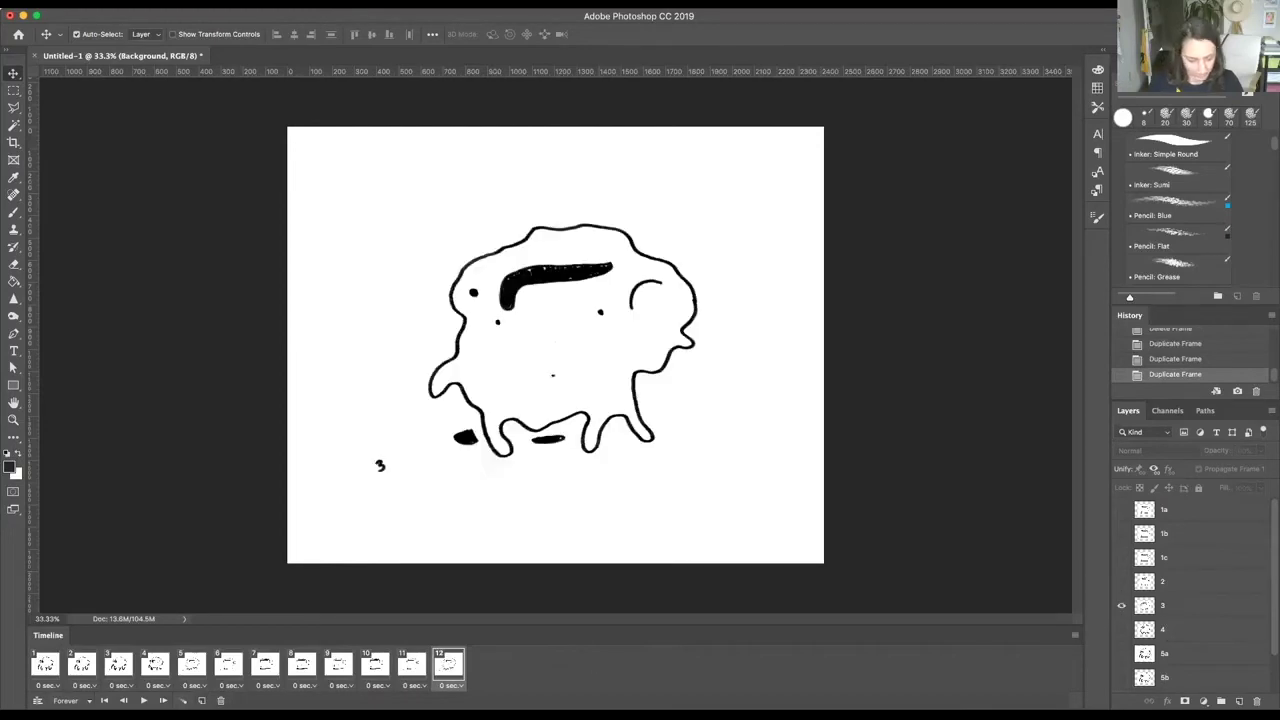
Add two further duplicated frames, showing drawing 4 in the first and drawing 5a in the second
{"action": "left_click", "coordinate": [201, 700]}
{"action": "left_click", "coordinate": [1121, 606]}
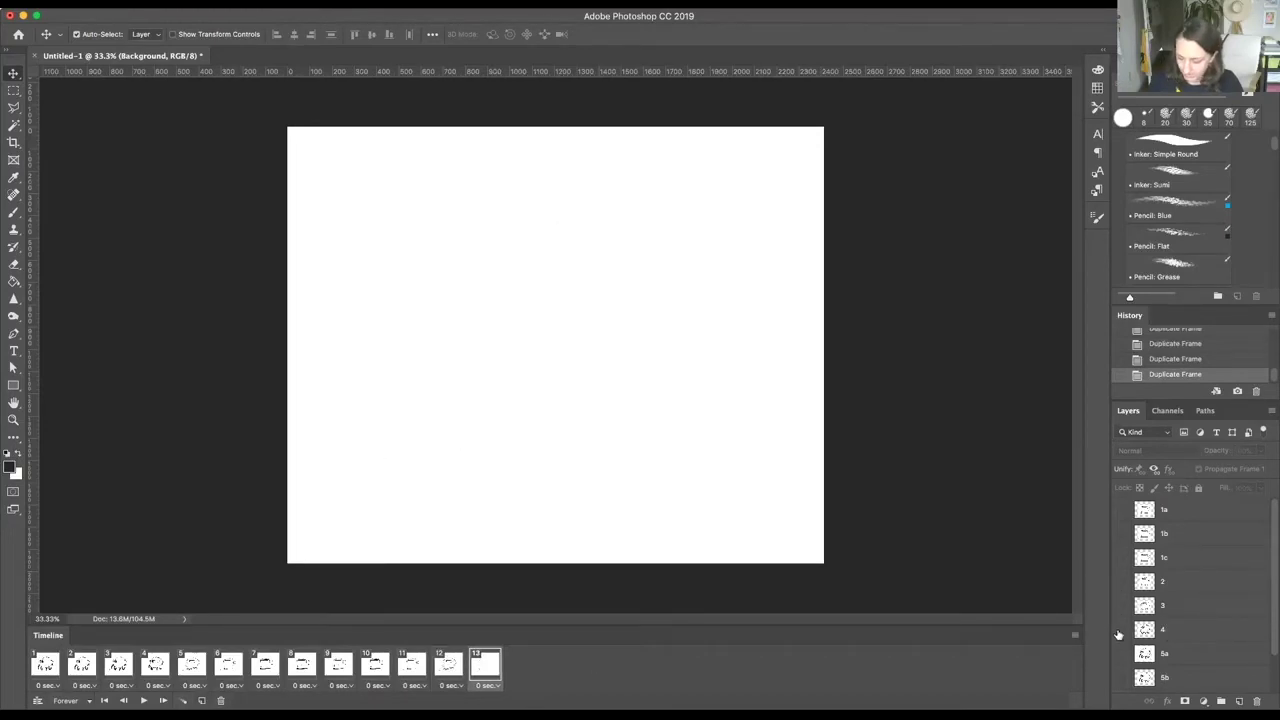
{"action": "left_click", "coordinate": [1121, 630]}
{"action": "left_click", "coordinate": [201, 700]}
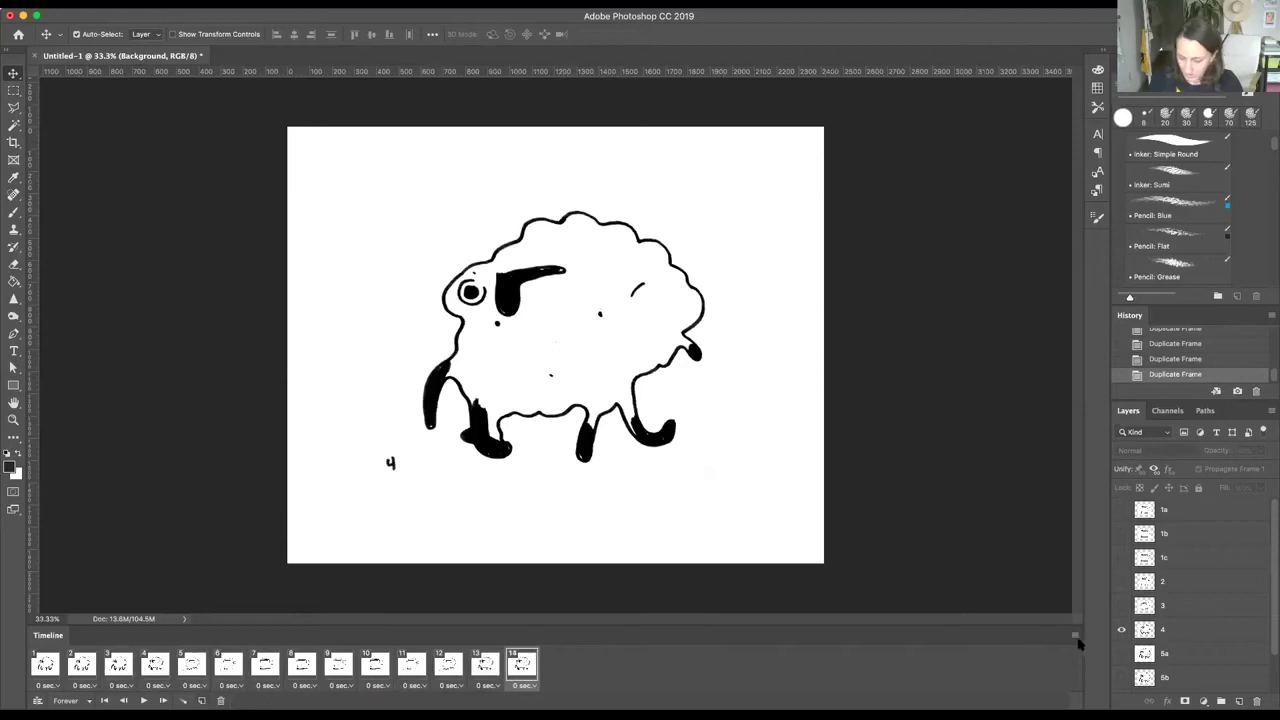
{"action": "left_click", "coordinate": [1121, 630]}
{"action": "left_click", "coordinate": [1121, 654]}
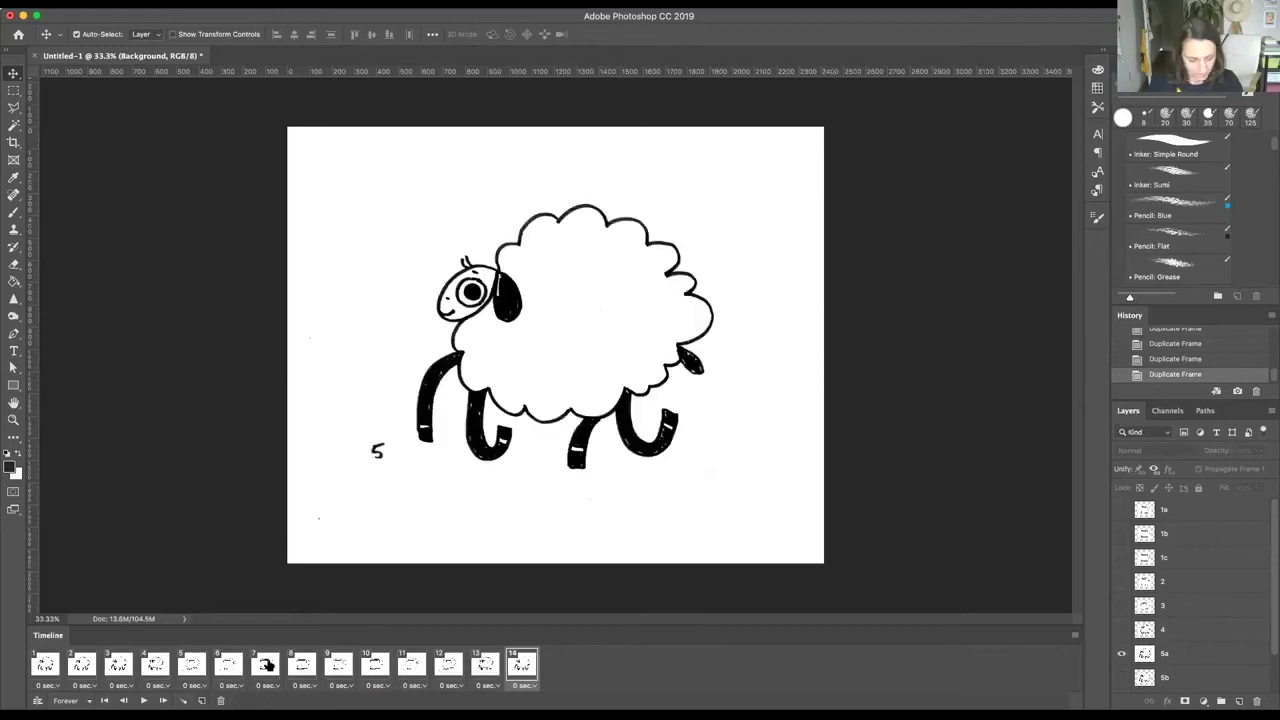
Add a duplicated frame at the end showing layer 5b instead of 5a, and duplicate that frame once more
{"action": "key", "text": "ctrl+alt+shift+n"}
{"action": "scroll", "coordinate": [1155, 657], "scroll_direction": "down", "scroll_amount": 2}
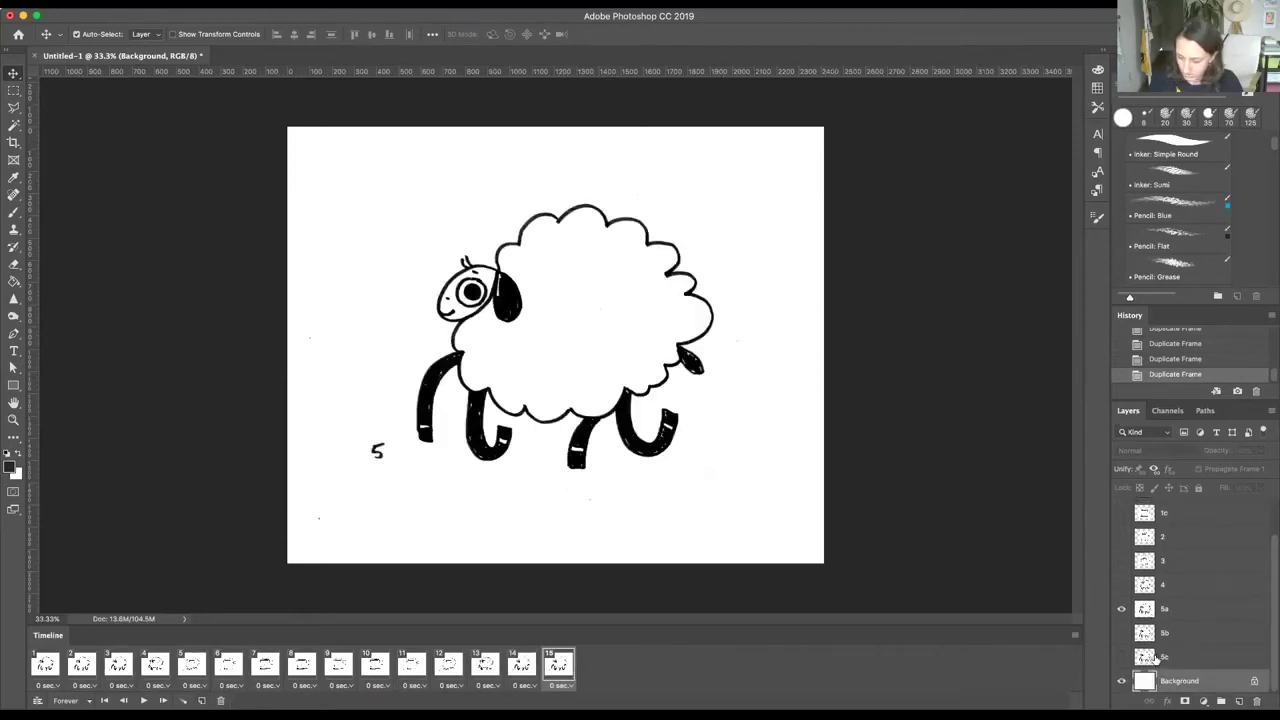
{"action": "left_click", "coordinate": [1121, 609]}
{"action": "left_click", "coordinate": [1121, 633]}
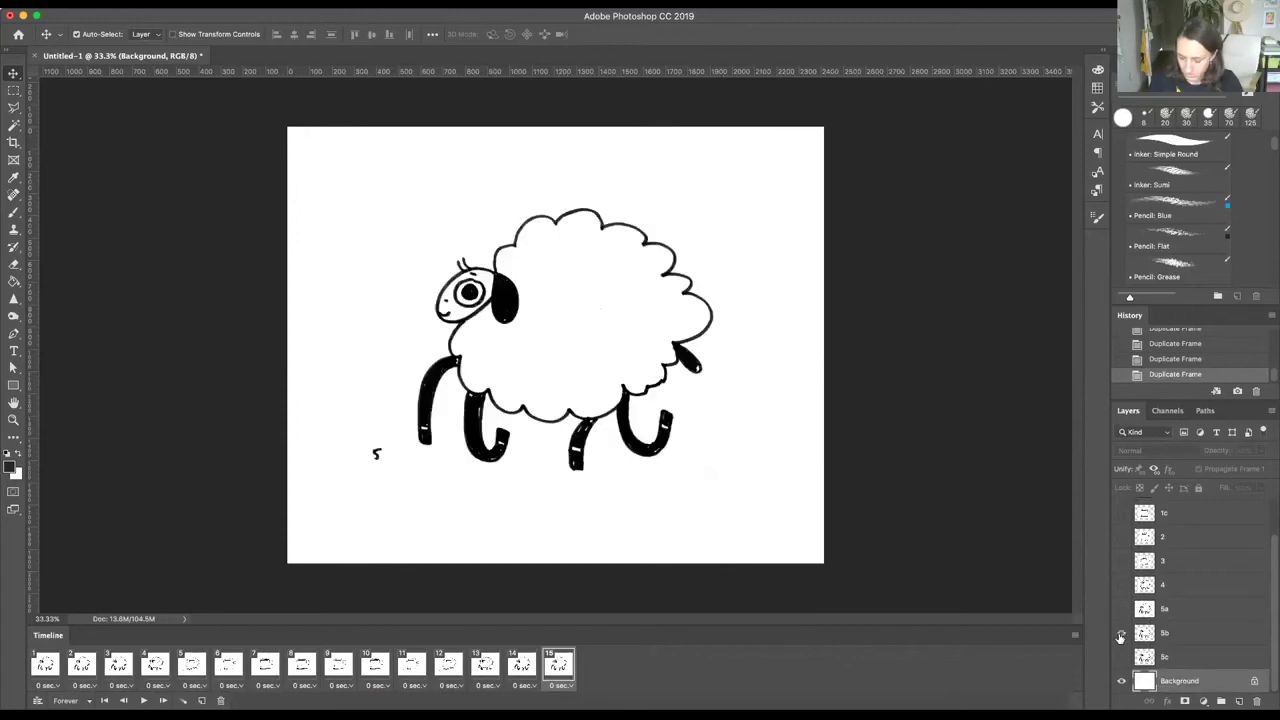
{"action": "key", "text": "ctrl+alt+shift+n"}
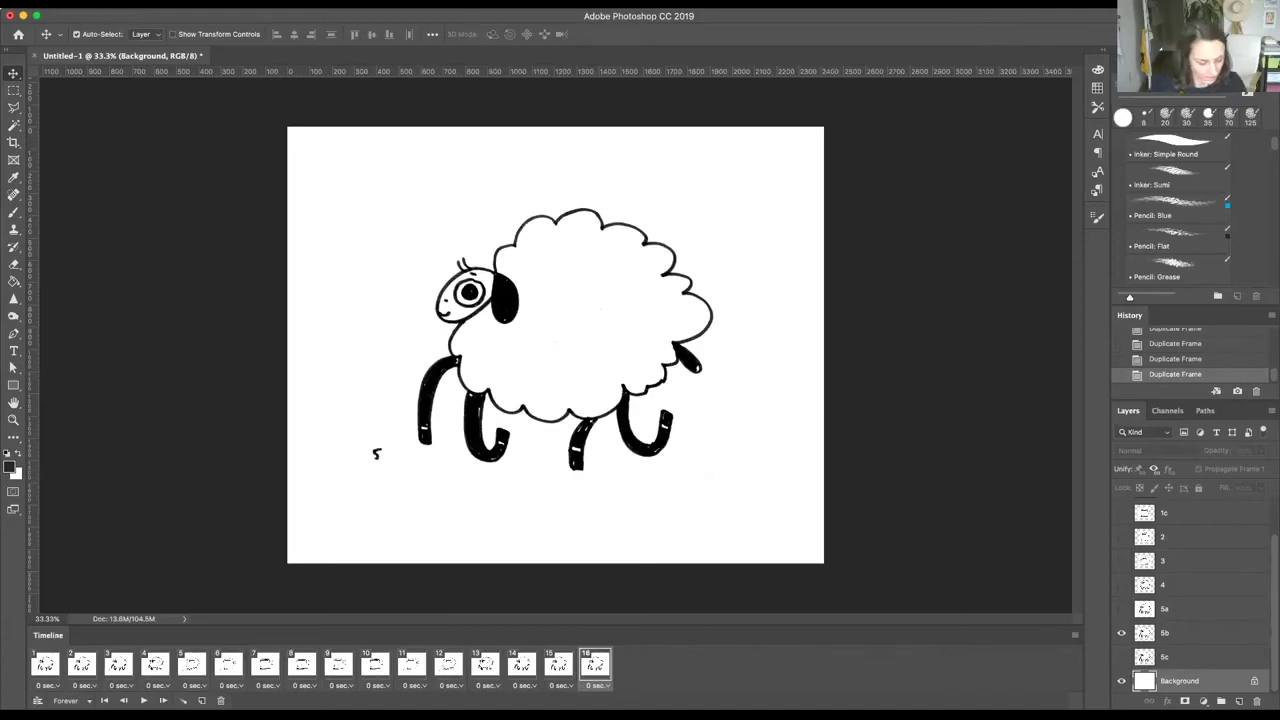
Play and stop the full sheep-mug-sheep animation, and view its first frame
{"action": "left_click", "coordinate": [143, 700]}
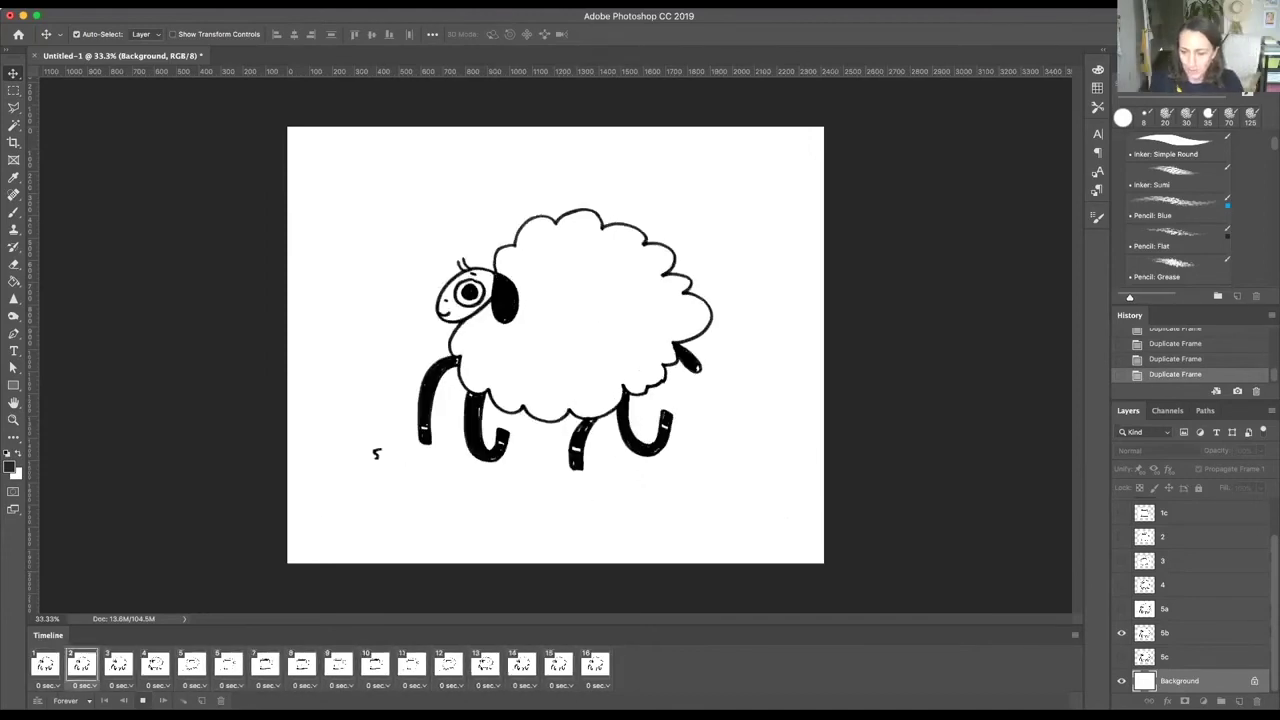
{"action": "left_click", "coordinate": [143, 700]}
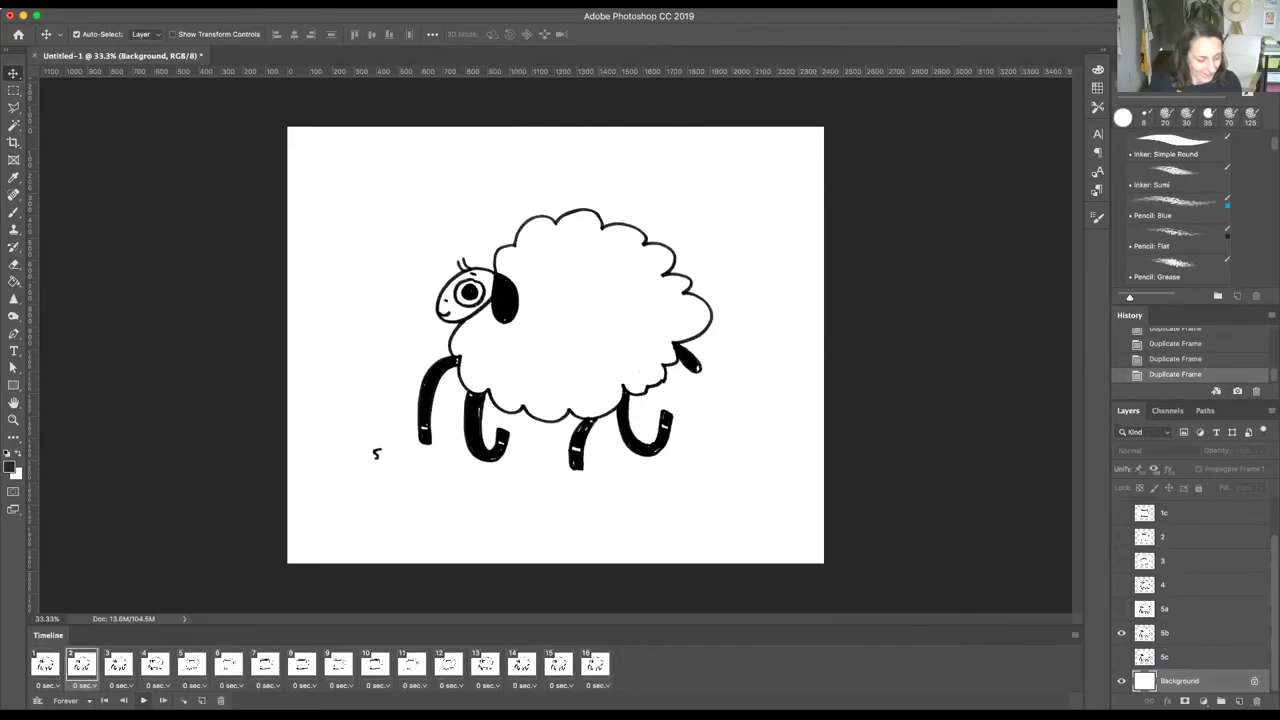
{"action": "left_click", "coordinate": [52, 683]}
{"action": "left_click", "coordinate": [180, 640]}
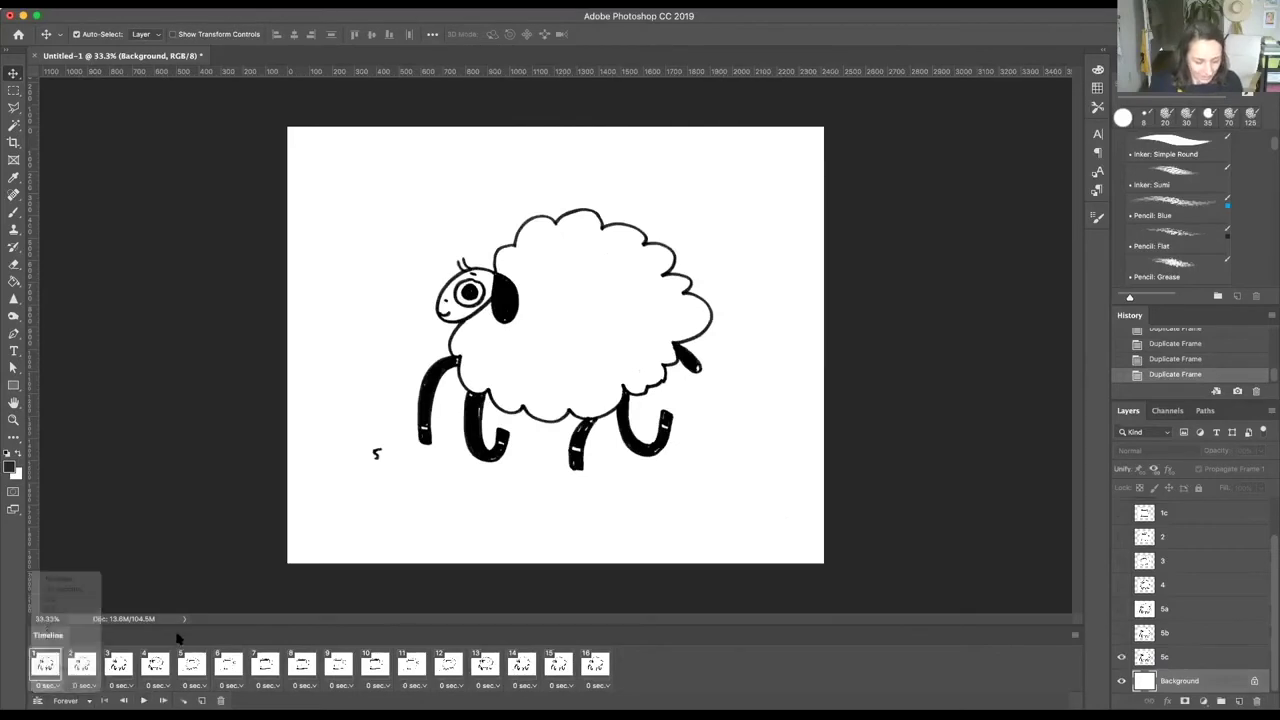
Set the animation's looping option to Once and play it through
{"action": "left_click", "coordinate": [65, 700]}
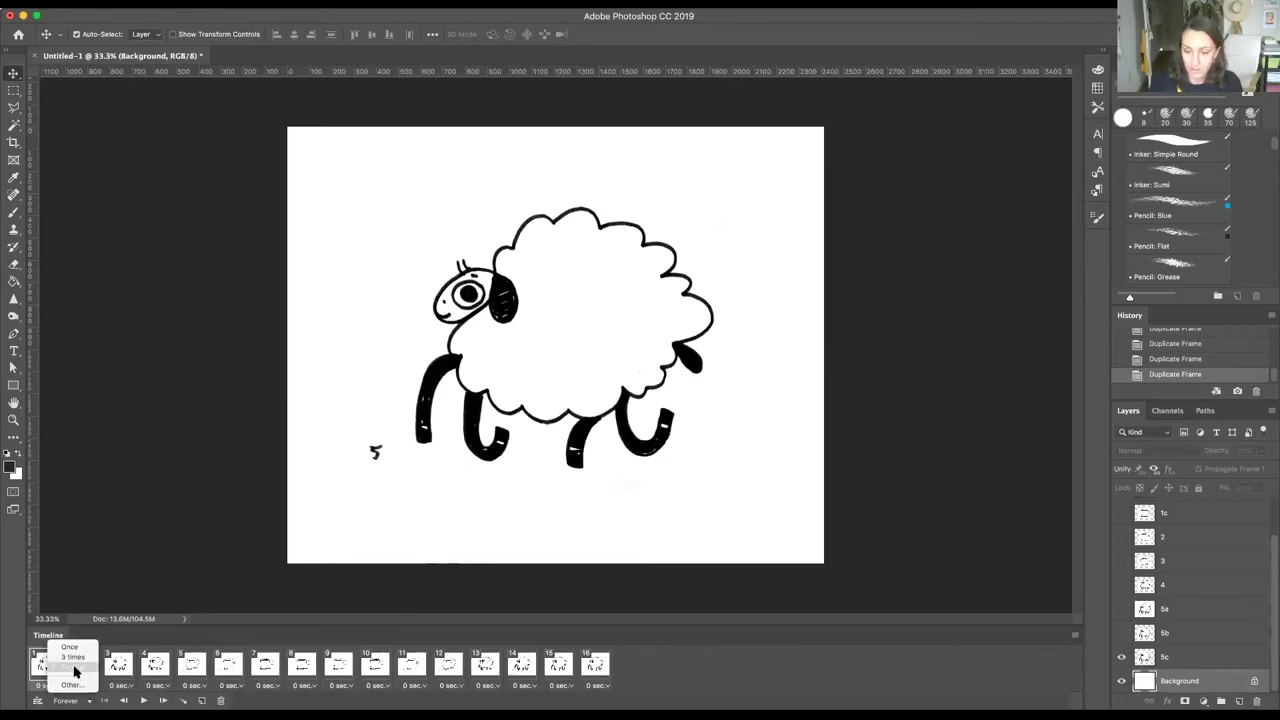
{"action": "left_click", "coordinate": [75, 672]}
{"action": "left_click", "coordinate": [78, 700]}
{"action": "left_click", "coordinate": [72, 650]}
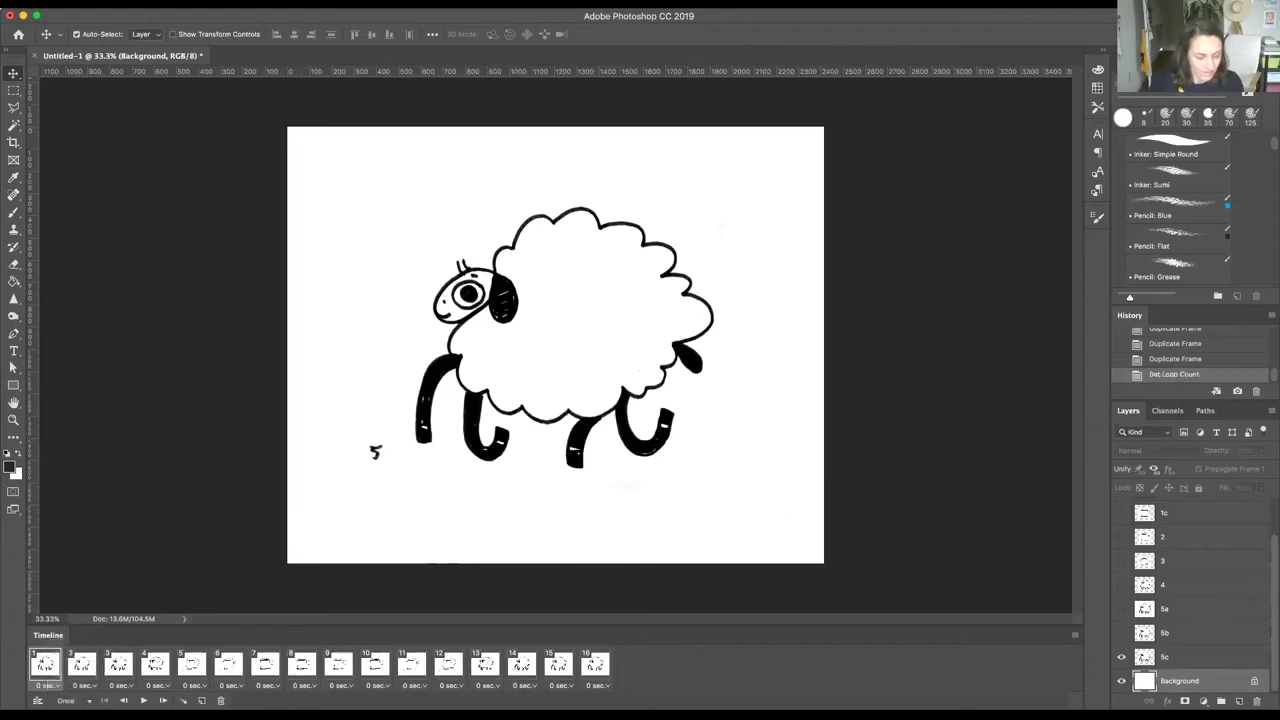
{"action": "left_click", "coordinate": [143, 700]}
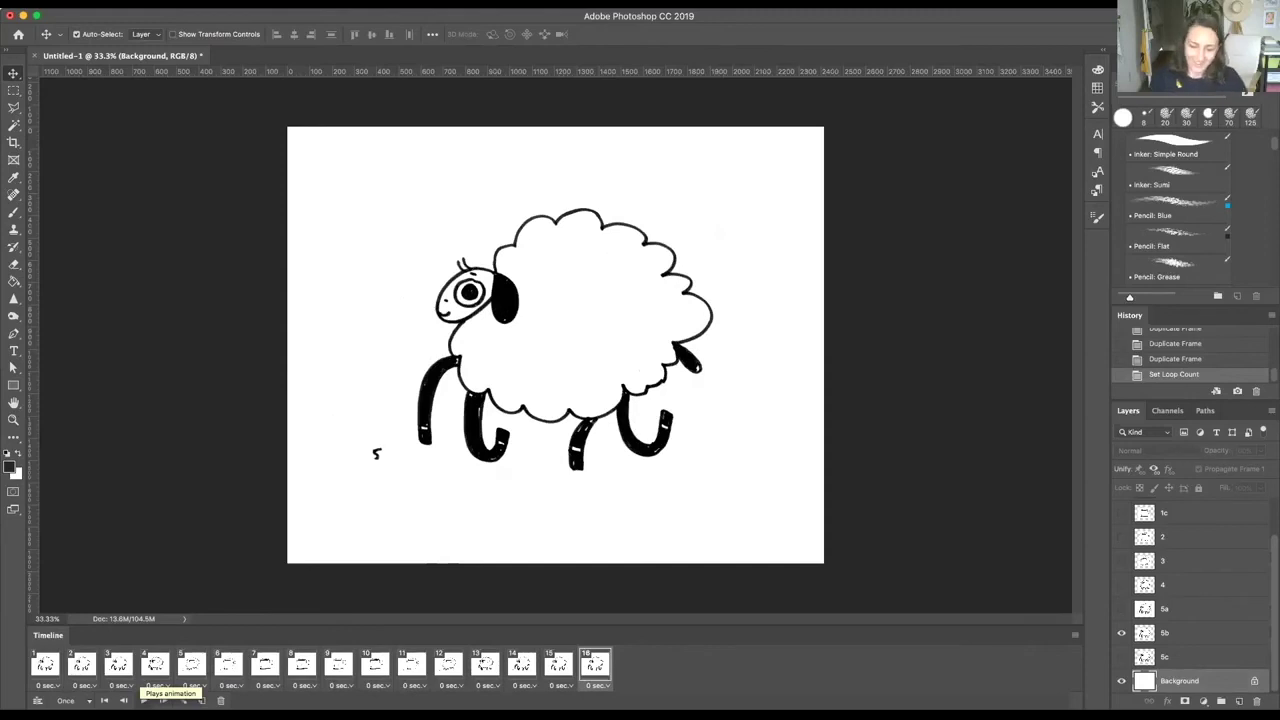
Set the animation's looping option to Forever and play it
{"action": "left_click", "coordinate": [66, 700]}
{"action": "left_click", "coordinate": [72, 670]}
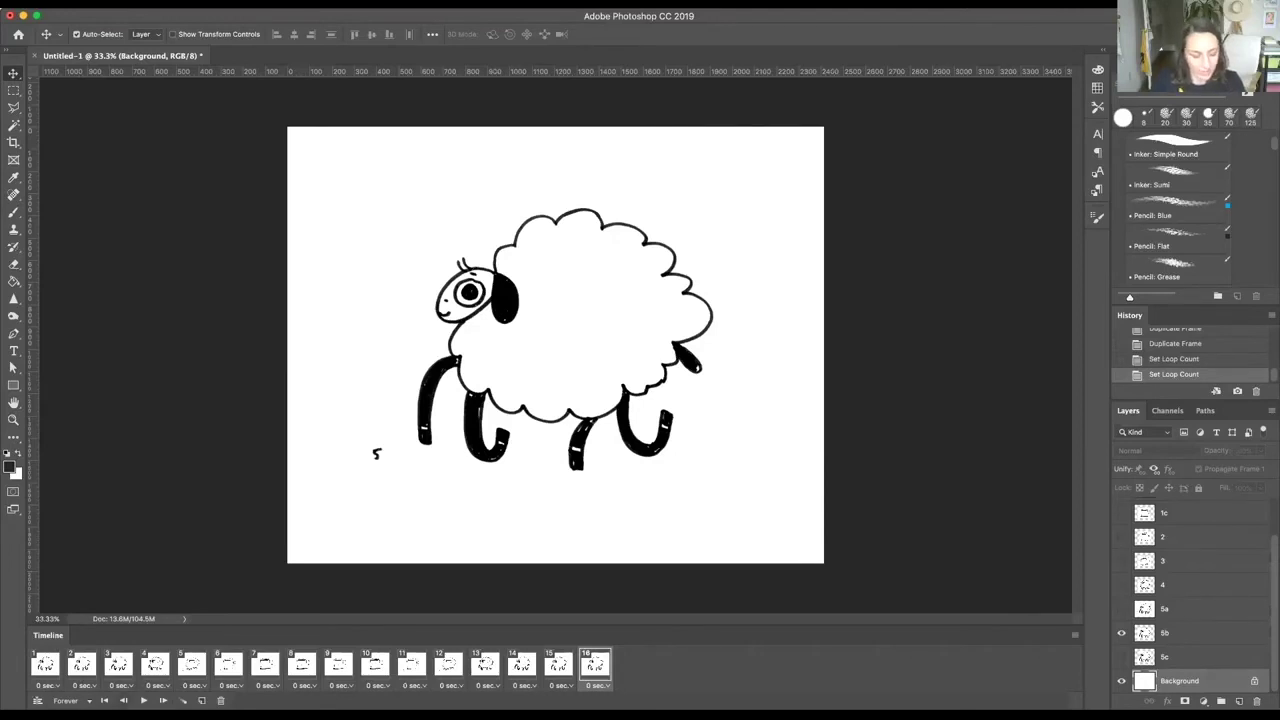
{"action": "left_click", "coordinate": [143, 700]}
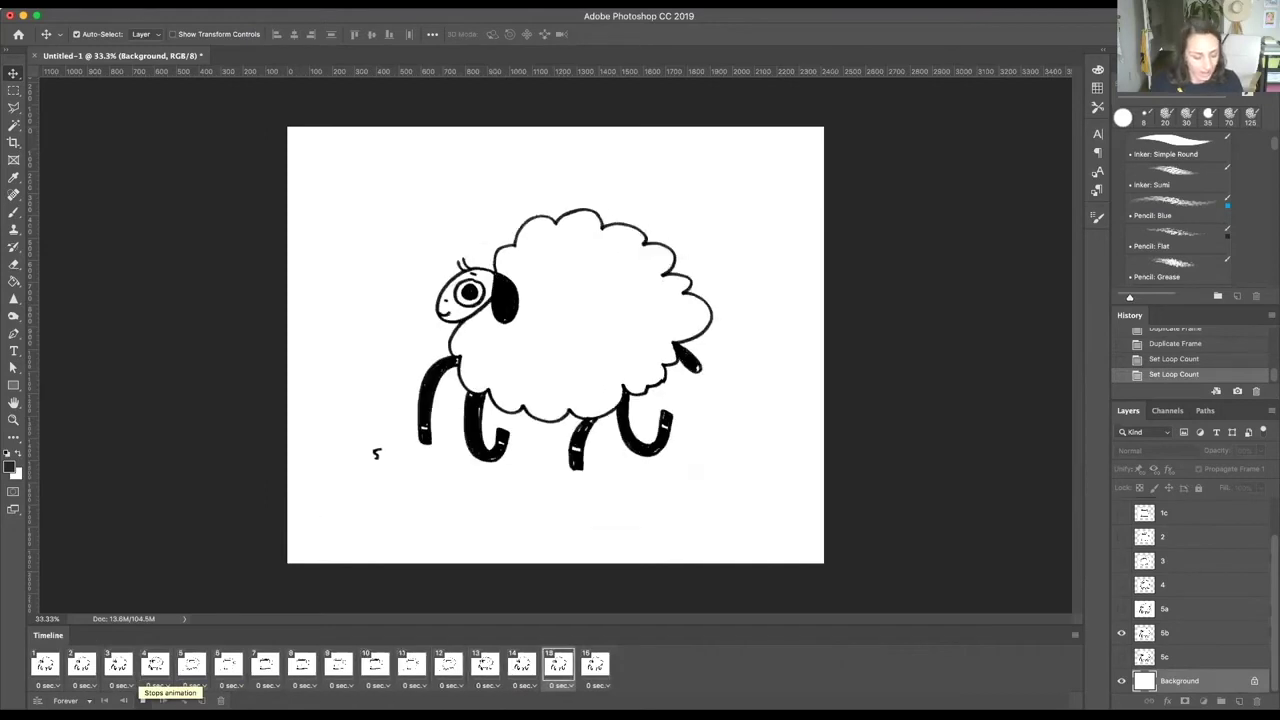
Set the delay of all 16 frames to 0.5 seconds, and play the animation to check its speed
{"action": "left_click", "coordinate": [45, 685]}
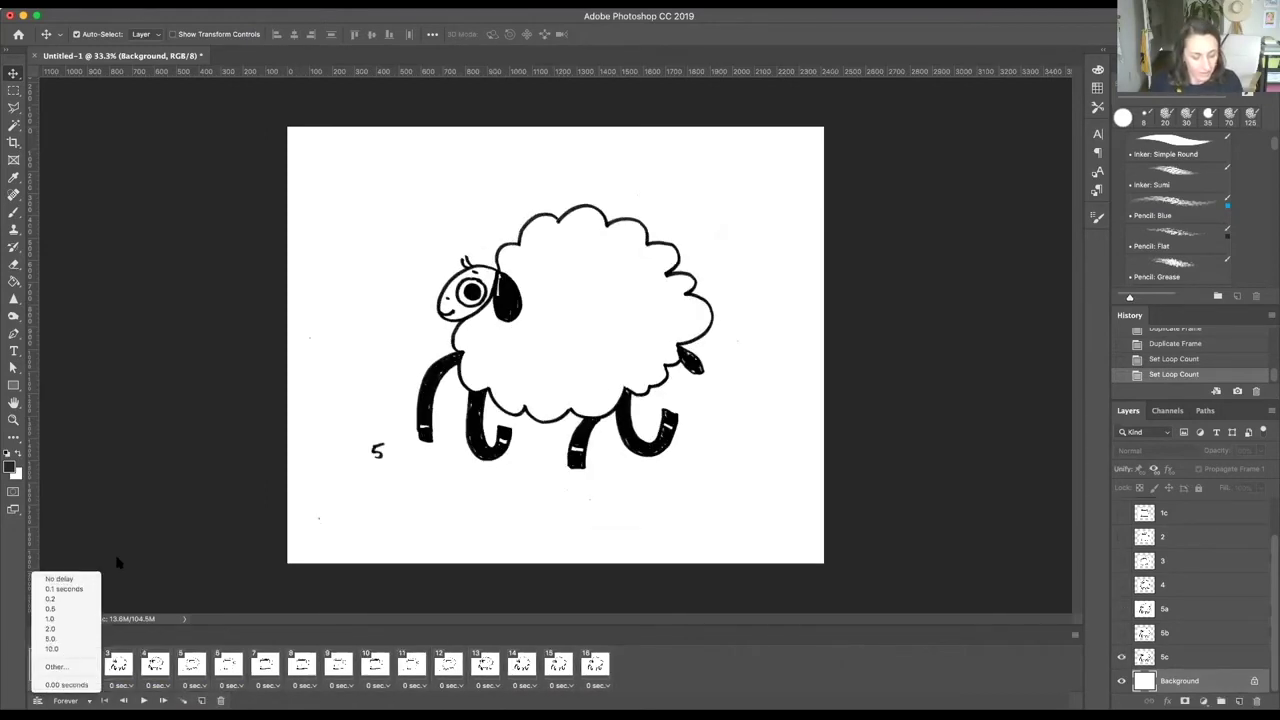
{"action": "left_click", "coordinate": [80, 652]}
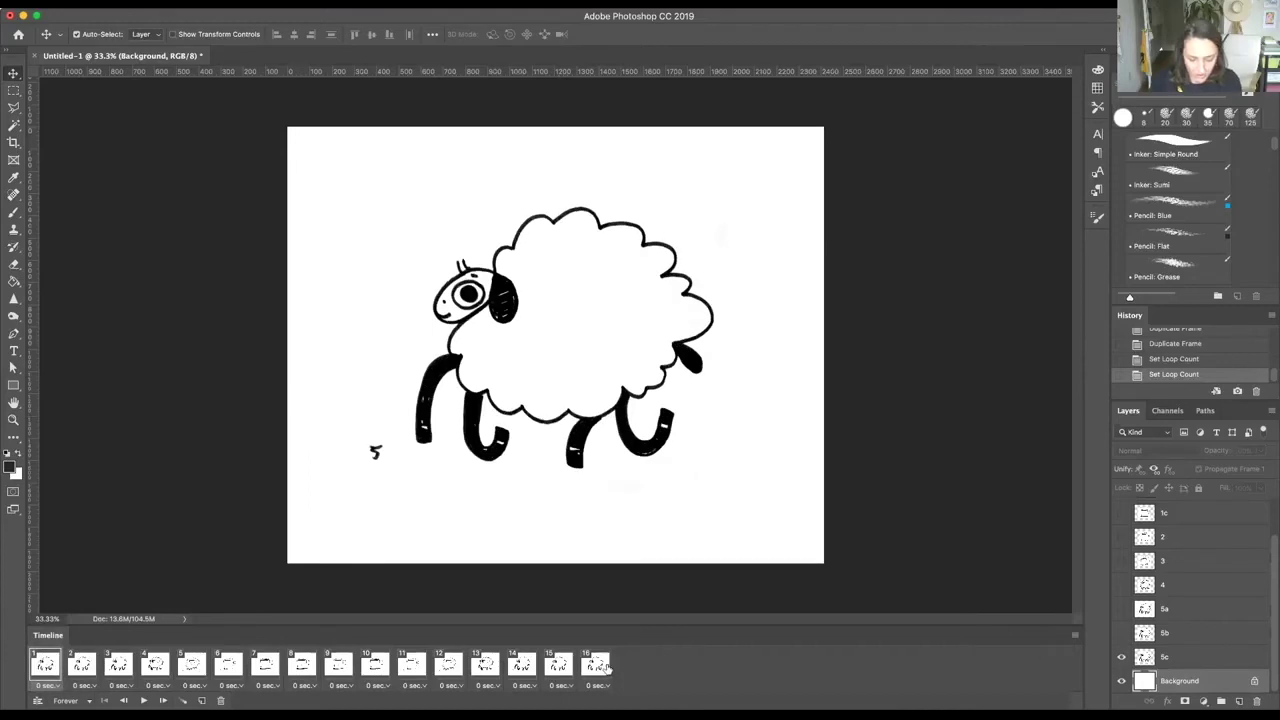
{"action": "left_click", "coordinate": [603, 667], "text": "shift"}
{"action": "left_click", "coordinate": [603, 688]}
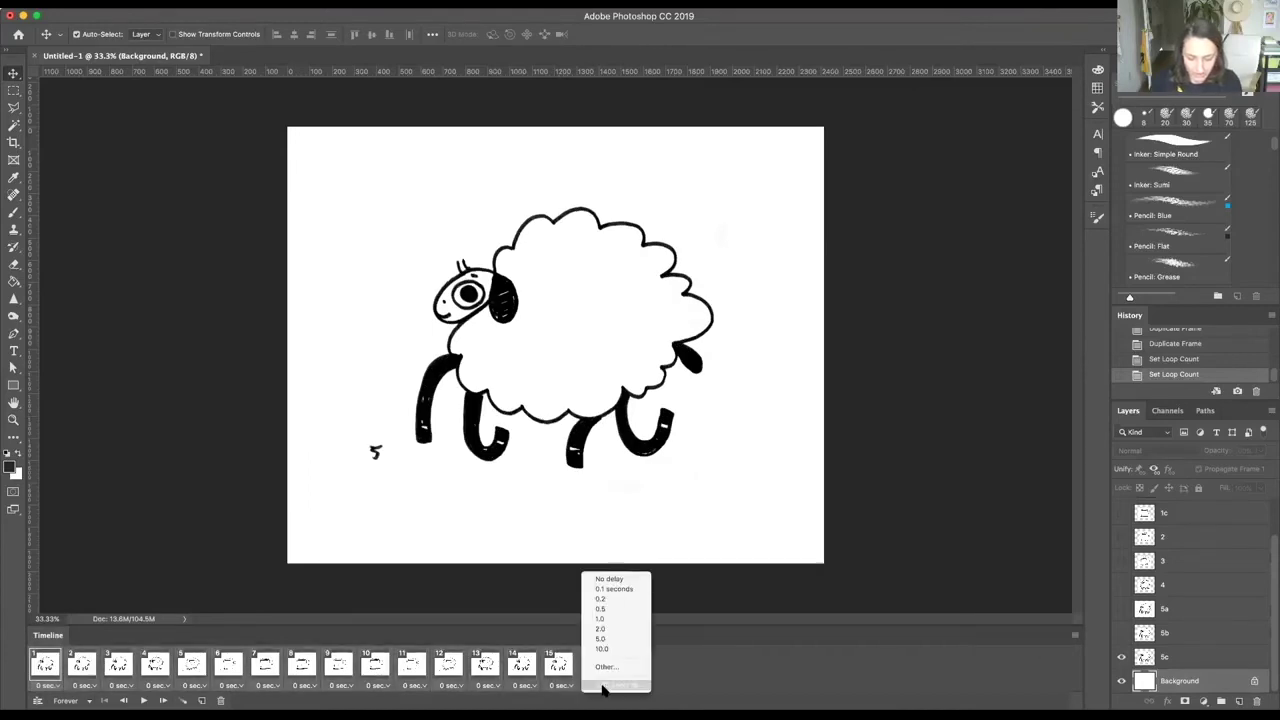
{"action": "left_click", "coordinate": [610, 610]}
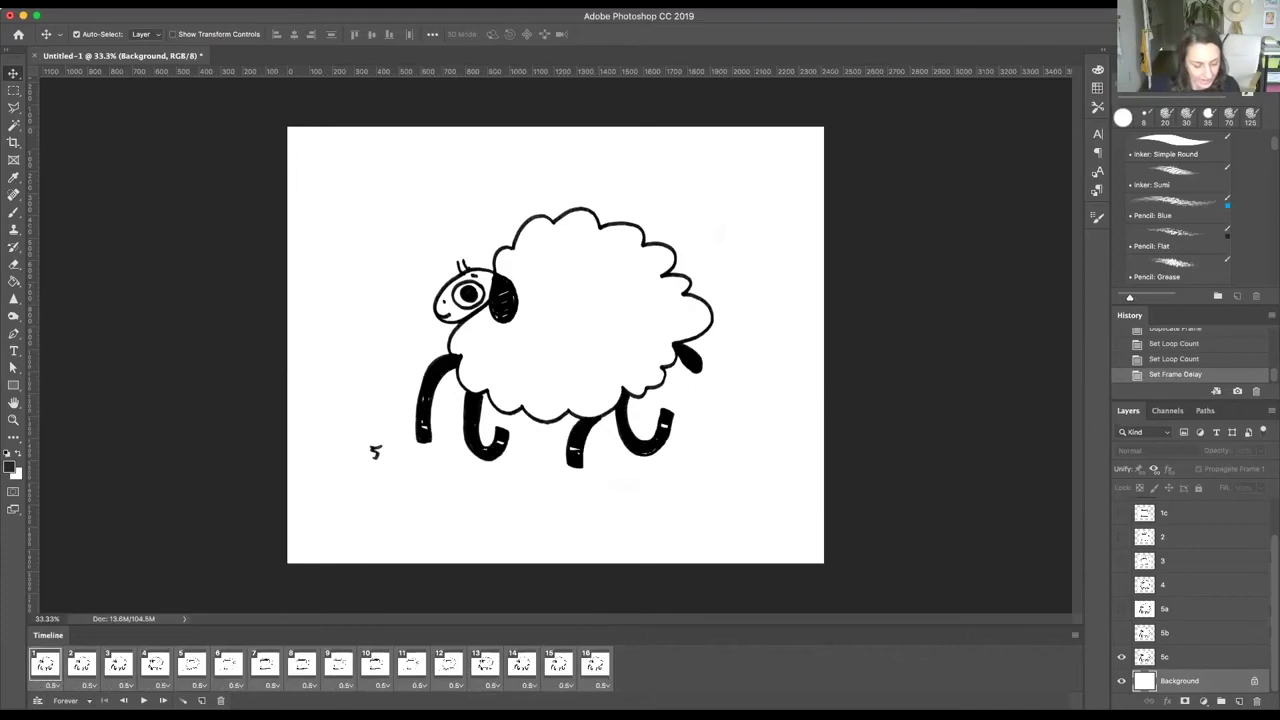
{"action": "left_click", "coordinate": [143, 700]}
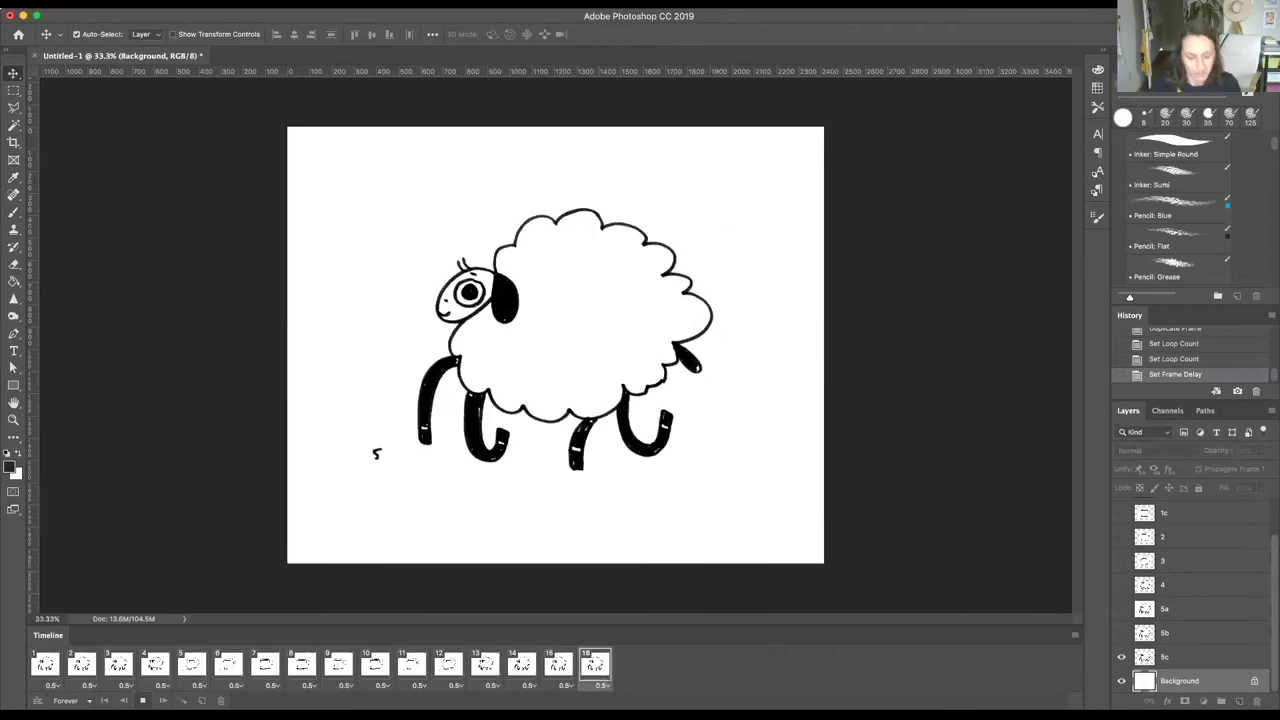
{"action": "key", "text": "space"}
Set the delay of all 16 frames to 0.1 seconds
{"action": "left_click", "coordinate": [52, 685]}
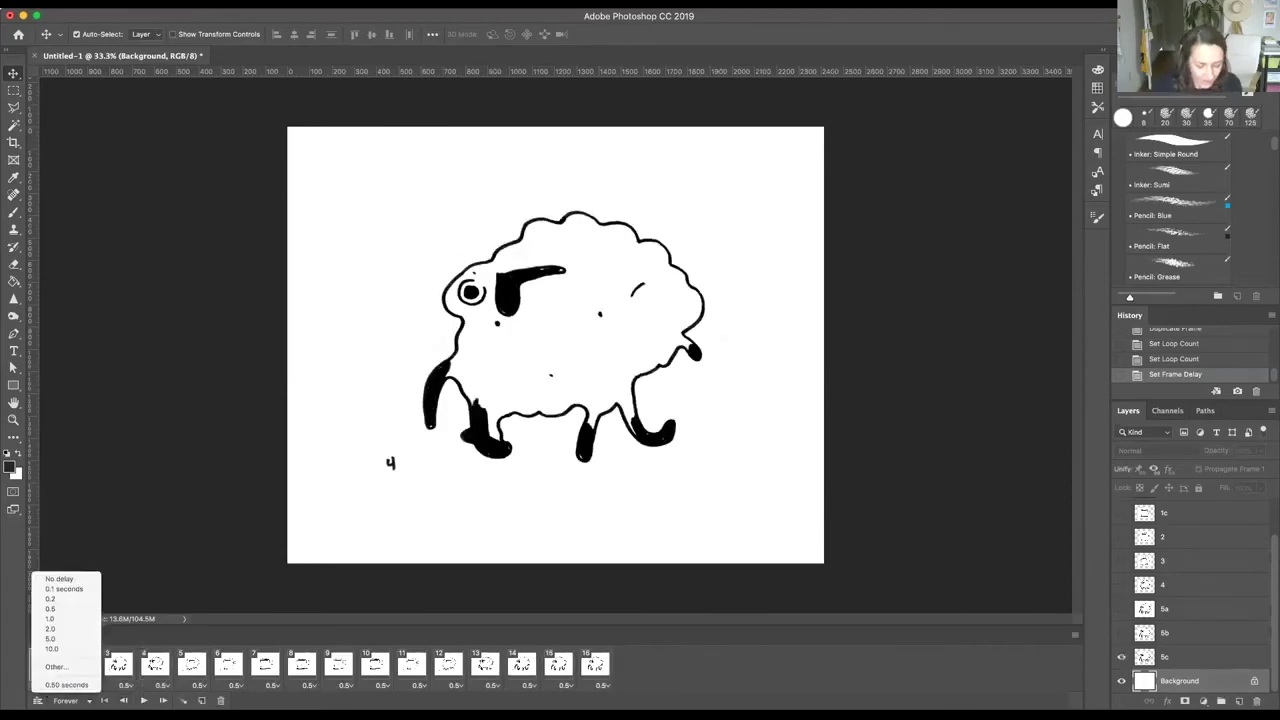
{"action": "left_click", "coordinate": [555, 680]}
{"action": "left_click", "coordinate": [45, 665]}
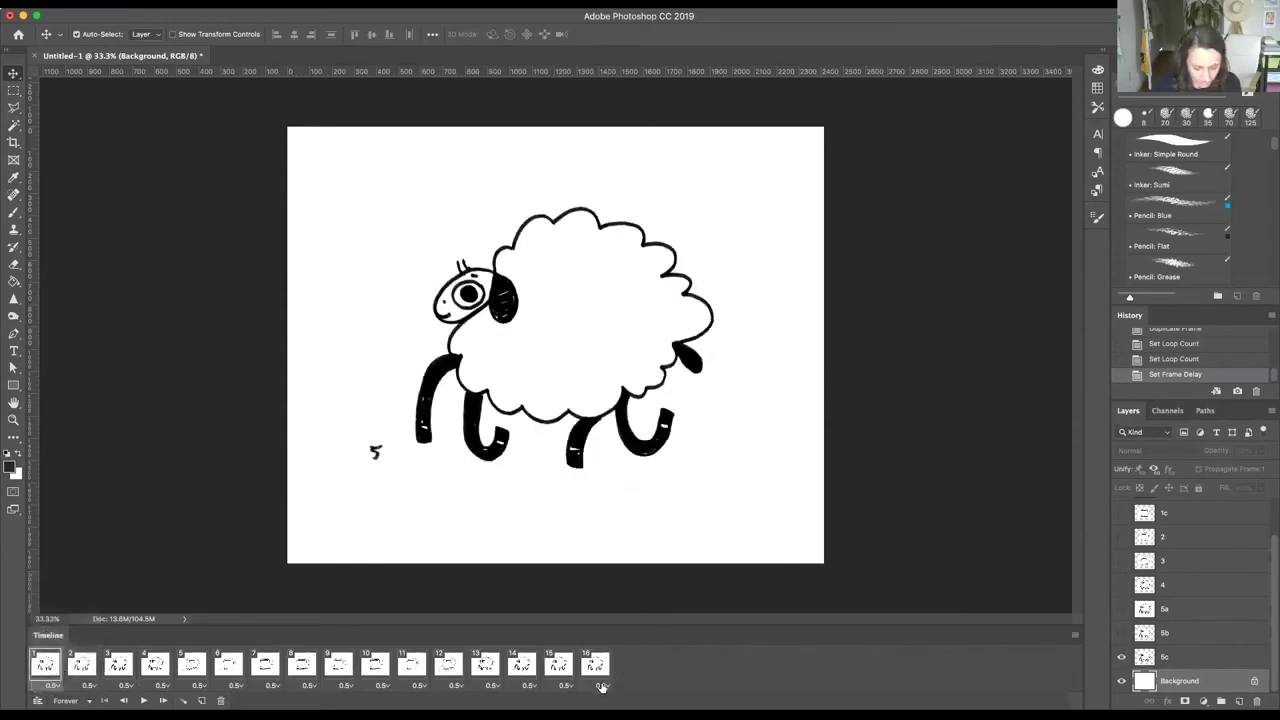
{"action": "left_click", "coordinate": [596, 665], "text": "shift"}
{"action": "left_click", "coordinate": [604, 685]}
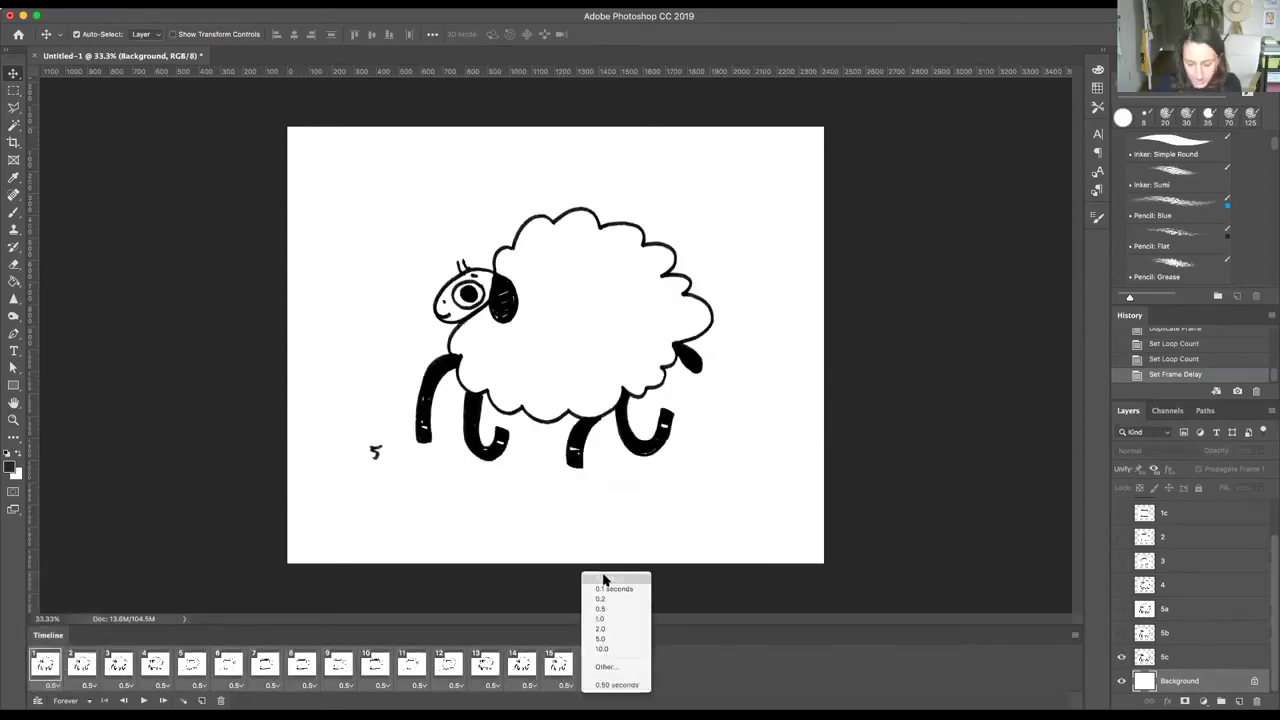
{"action": "left_click", "coordinate": [612, 589]}
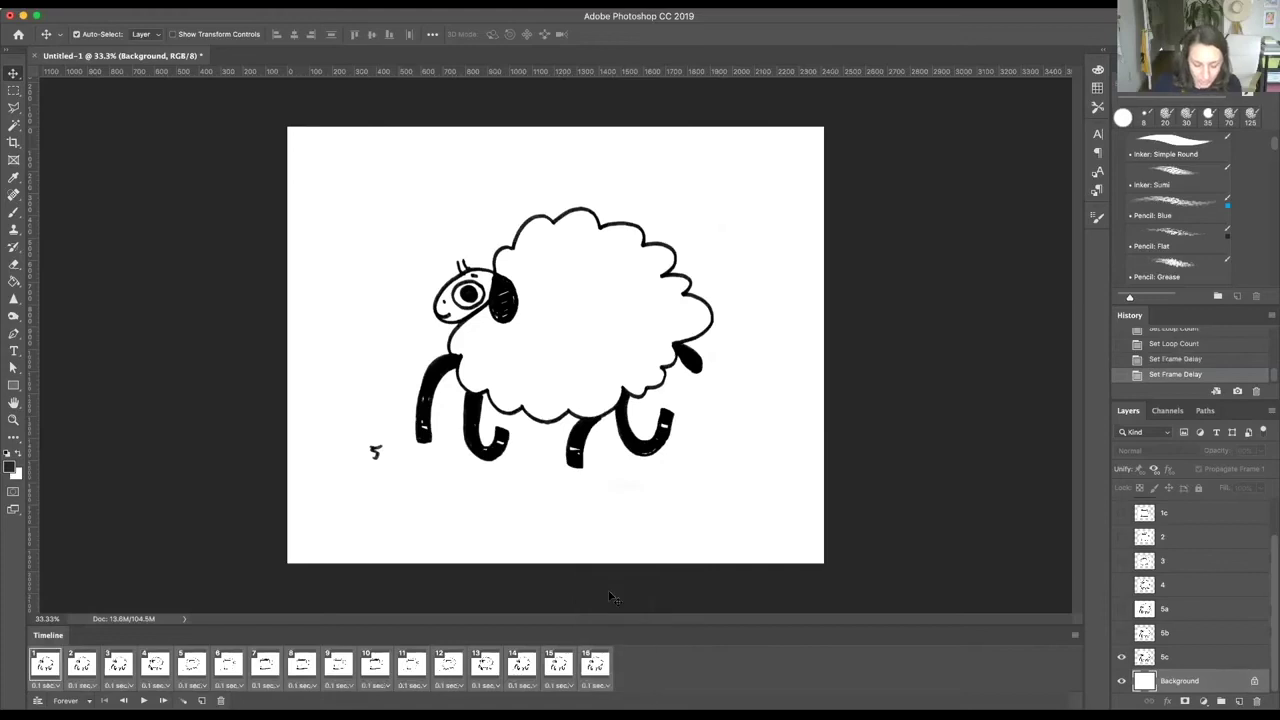
Play and stop the animation twice to check its timing
{"action": "key", "text": "space"}
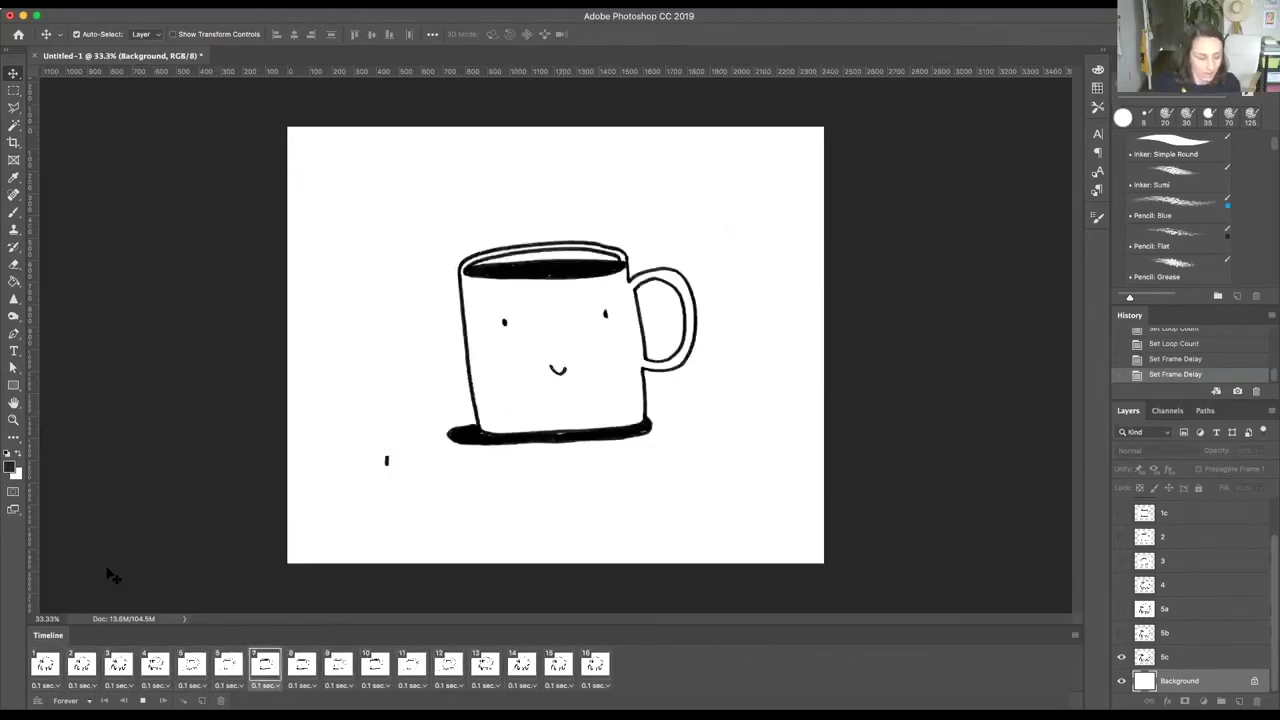
{"action": "key", "text": "space"}
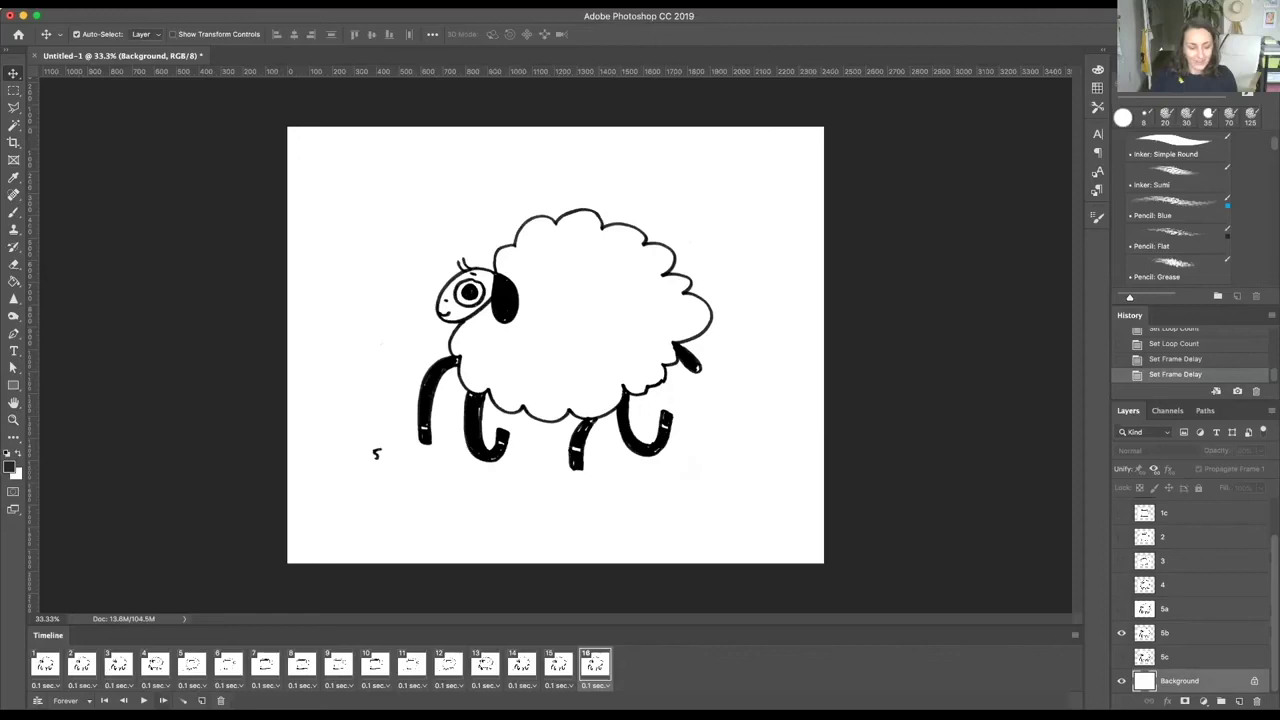
{"action": "left_click", "coordinate": [143, 700]}
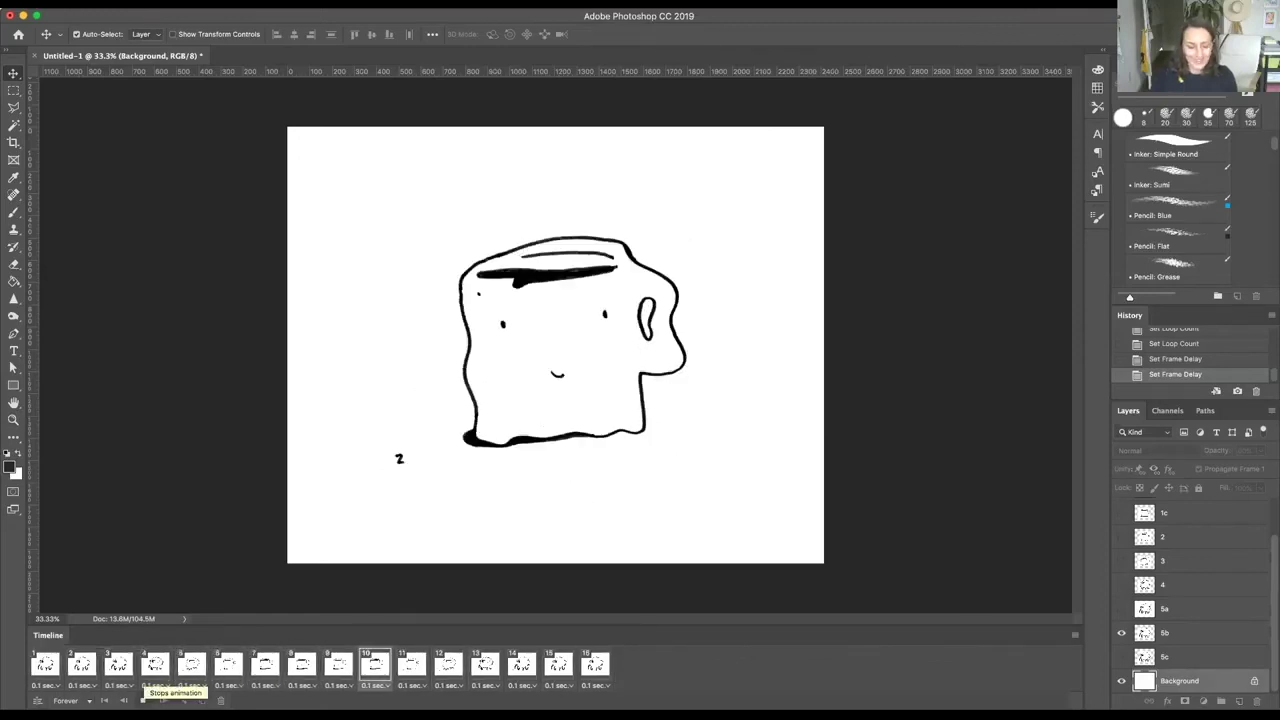
{"action": "left_click", "coordinate": [143, 700]}
Start a Save for Web export of the animation and set the file format to GIF
{"action": "left_click", "coordinate": [128, 3]}
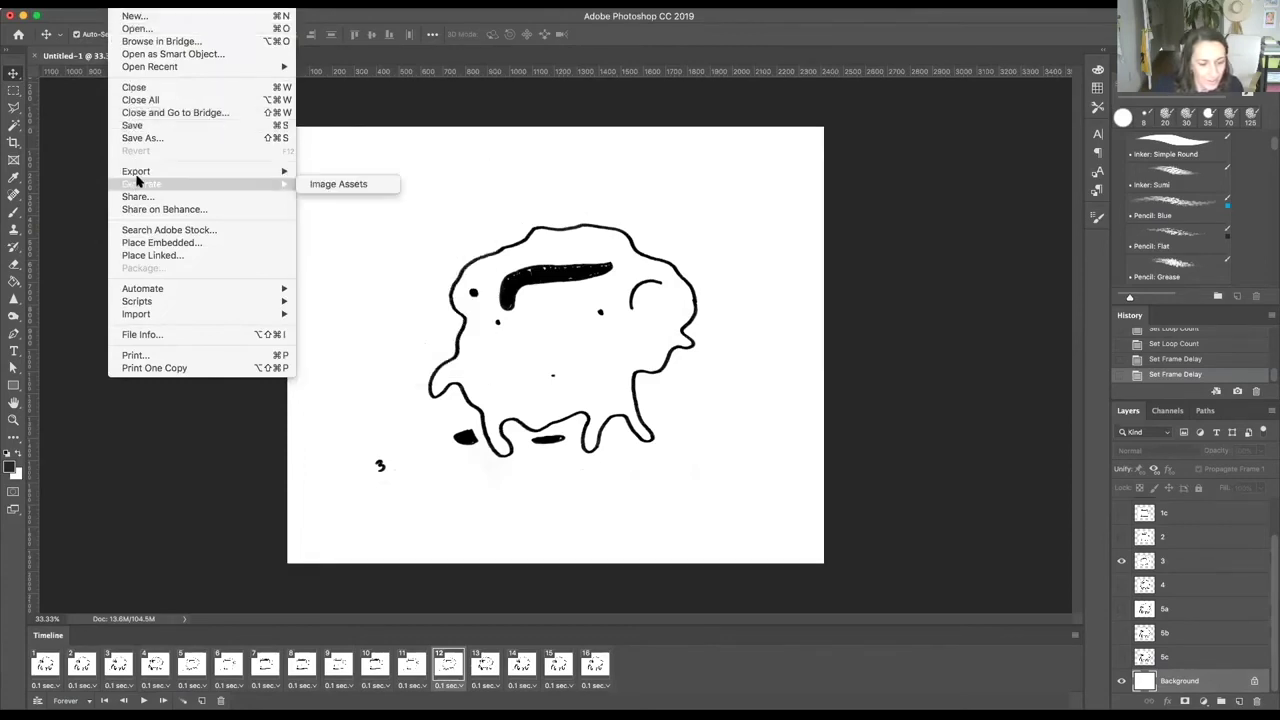
{"action": "mouse_move", "coordinate": [140, 174]}
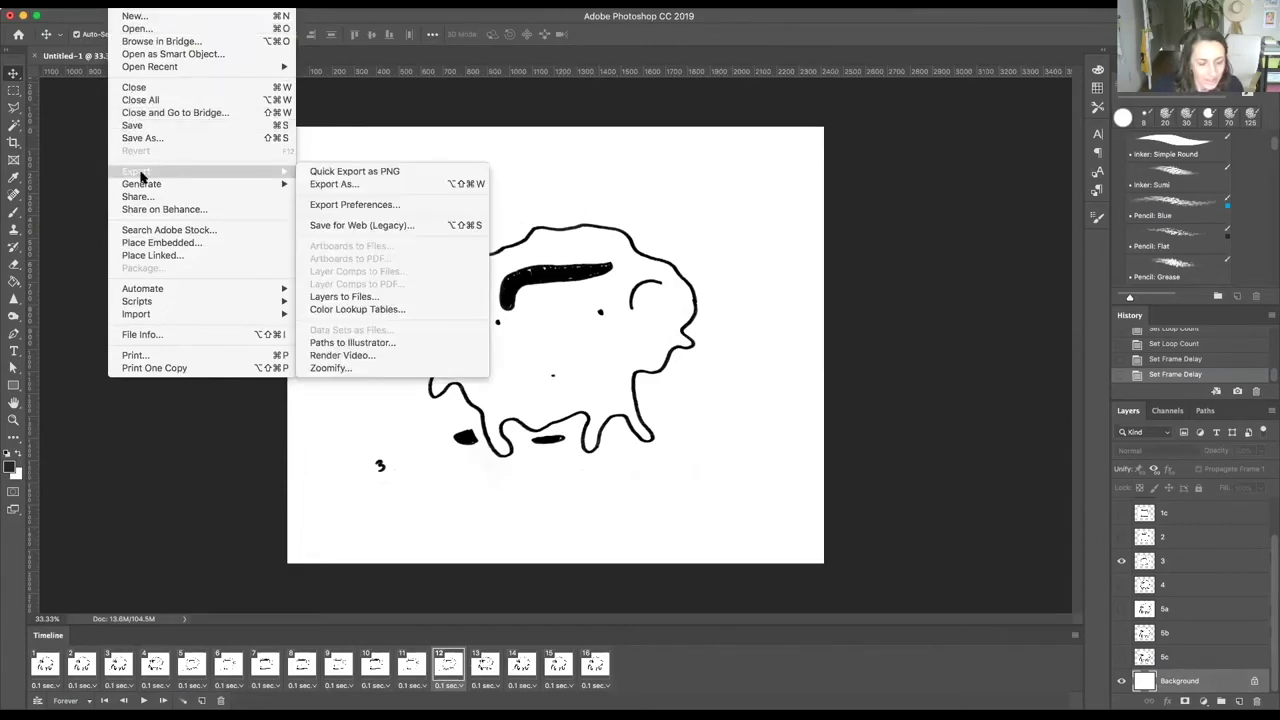
{"action": "left_click", "coordinate": [335, 229]}
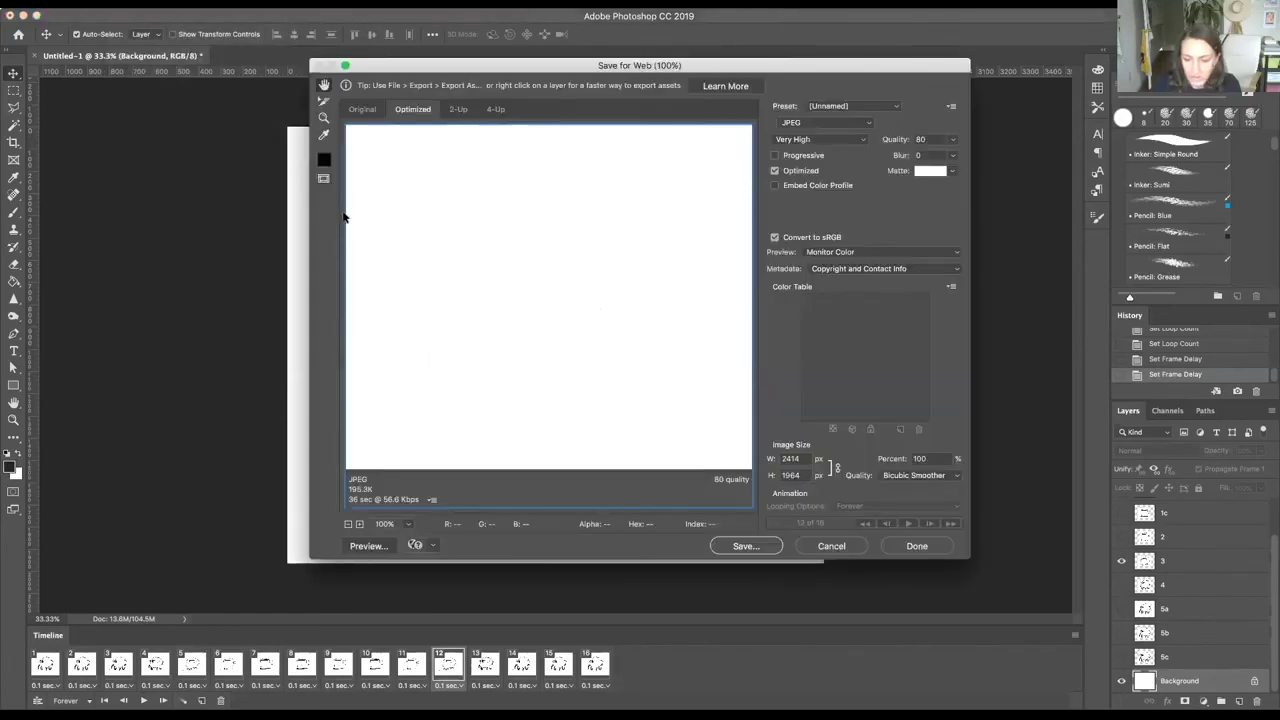
{"action": "left_click_drag", "start_coordinate": [755, 67], "coordinate": [639, 59]}
{"action": "left_click", "coordinate": [720, 117]}
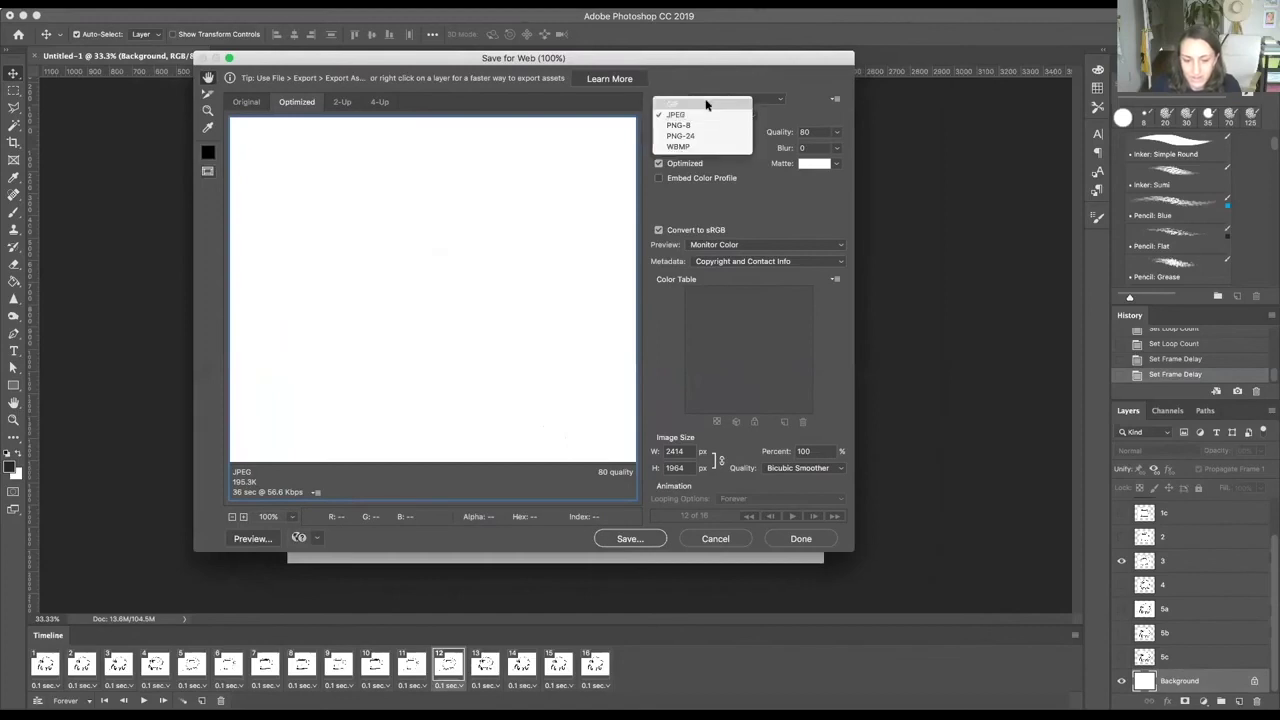
{"action": "left_click", "coordinate": [706, 98]}
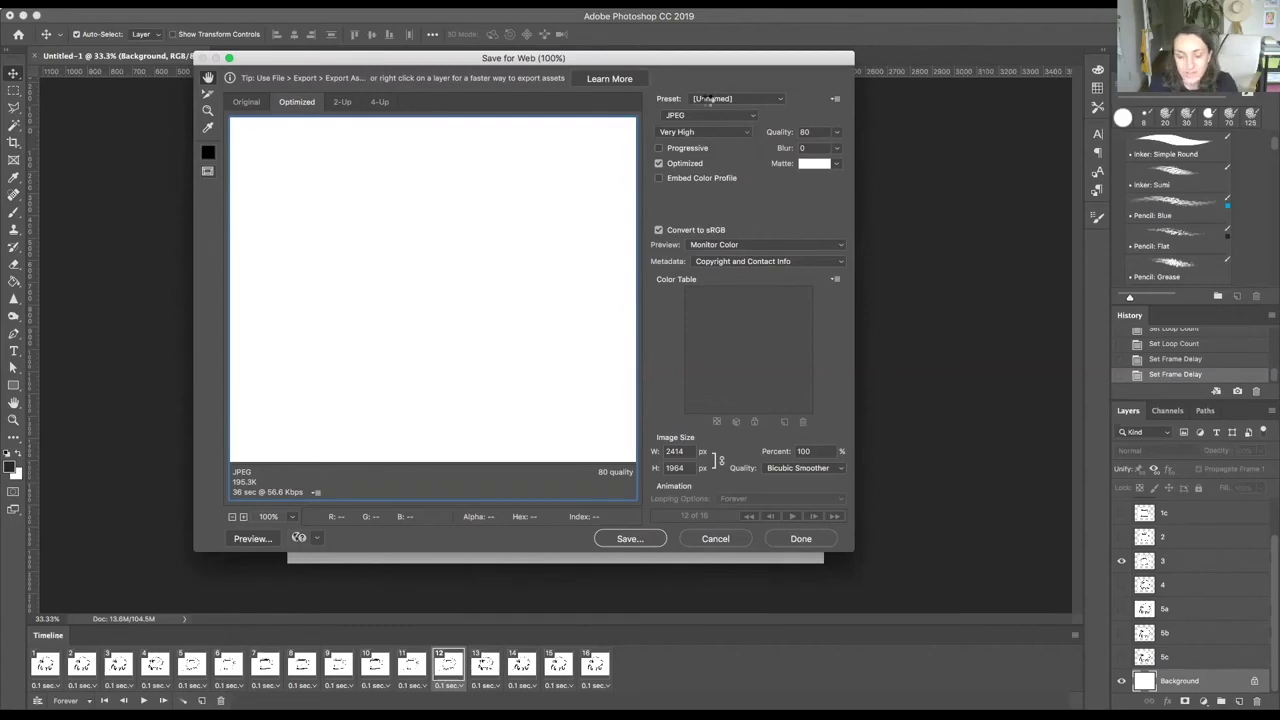
{"action": "left_click", "coordinate": [712, 115]}
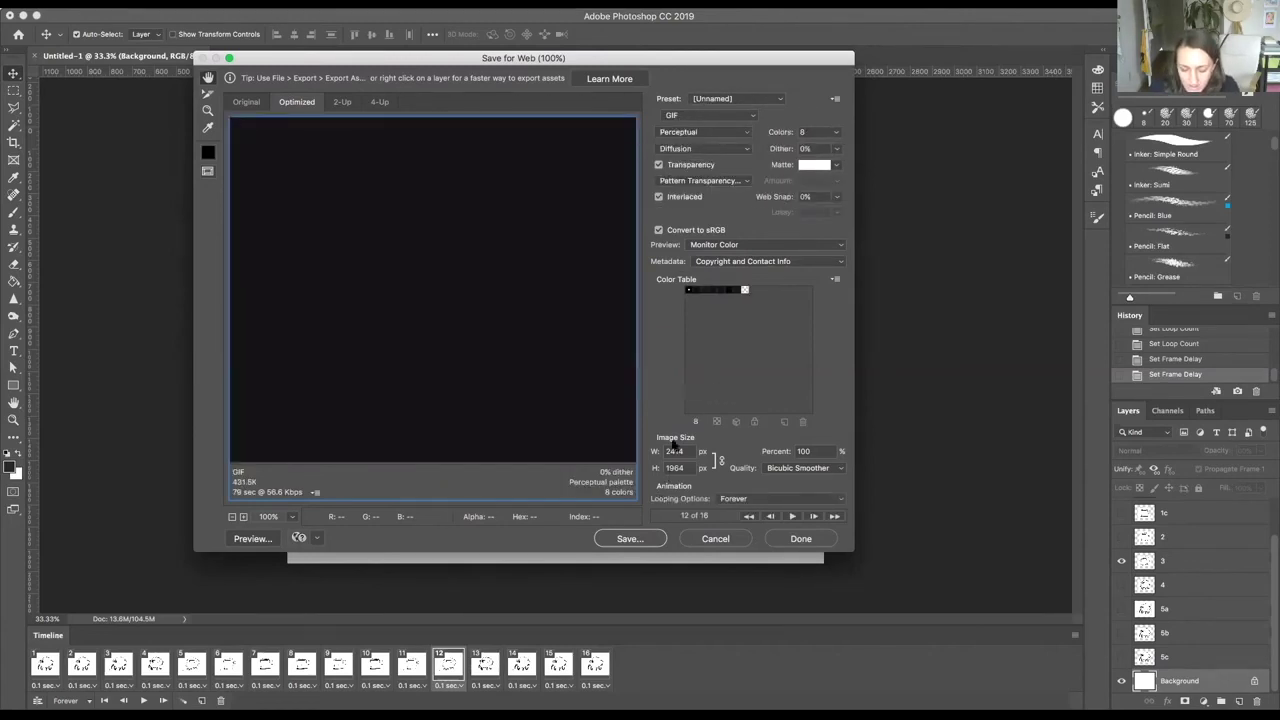
Set the exported GIF's width to 800 px and check its looping options
{"action": "left_click_drag", "start_coordinate": [688, 451], "coordinate": [662, 453]}
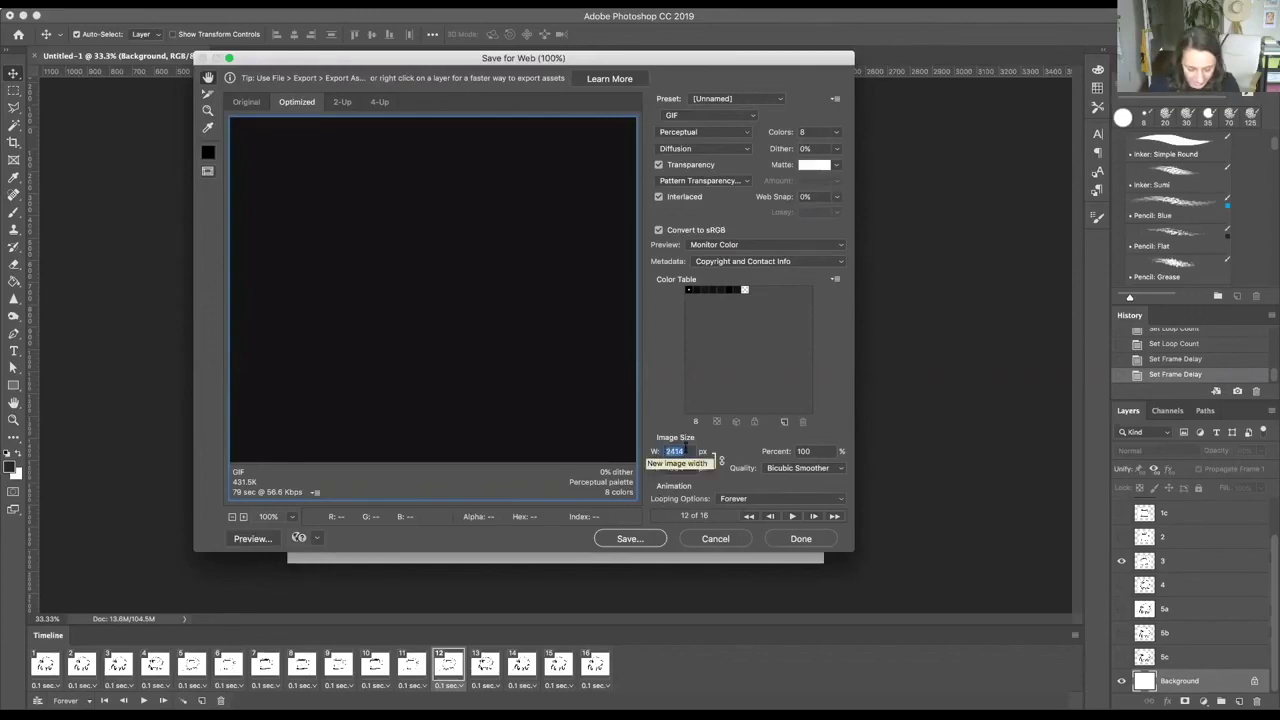
{"action": "type", "text": "800"}
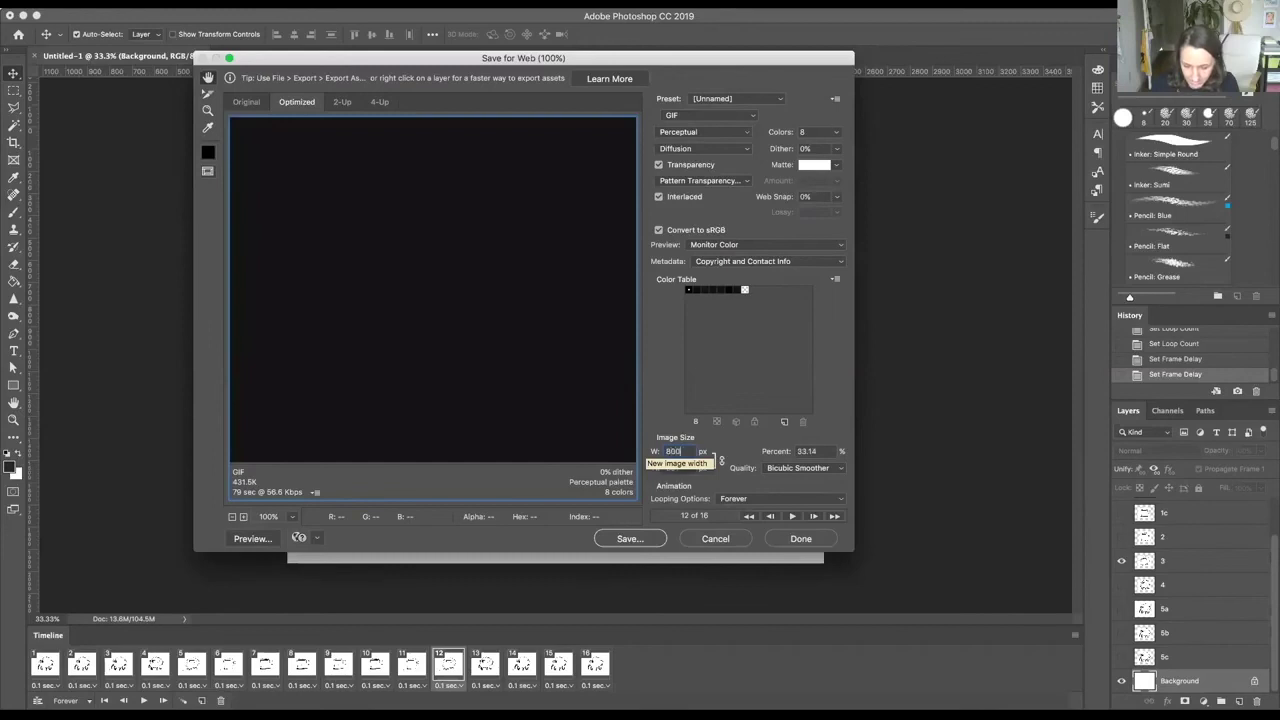
{"action": "left_click", "coordinate": [740, 498]}
{"action": "left_click", "coordinate": [739, 498]}
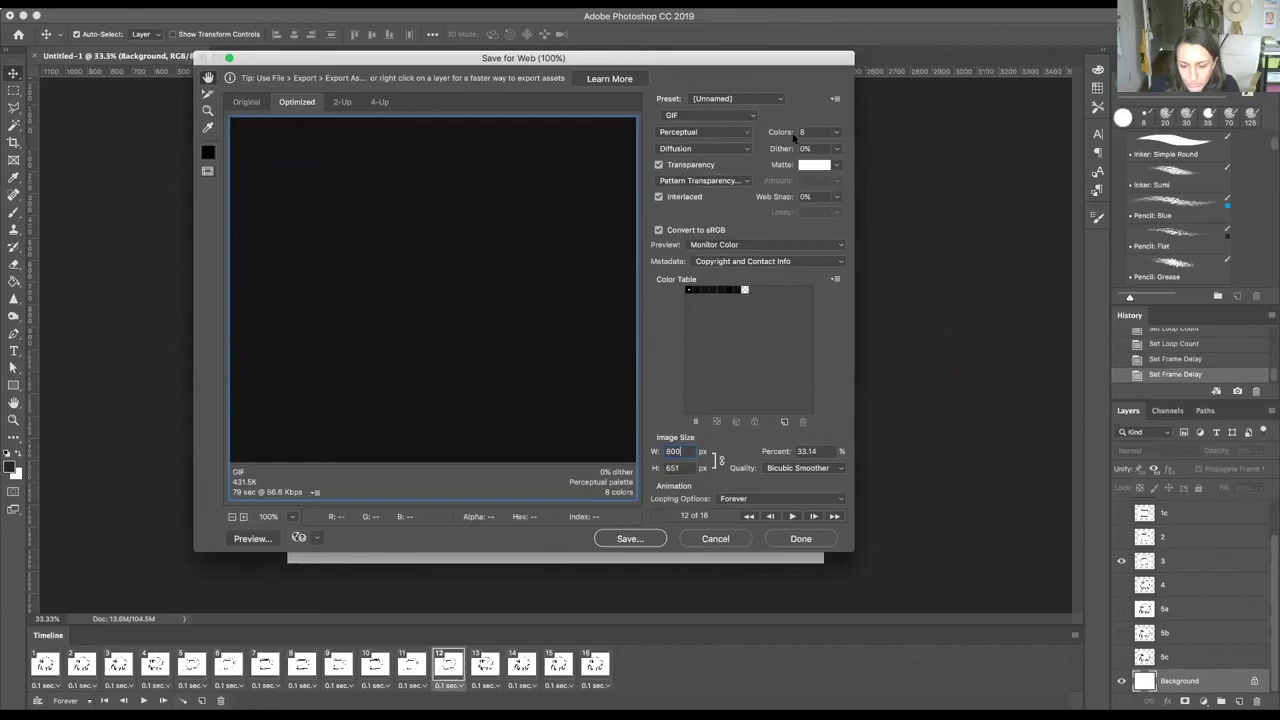
Play and stop the animation in the Save for Web preview, and cancel the export
{"action": "left_click", "coordinate": [791, 516]}
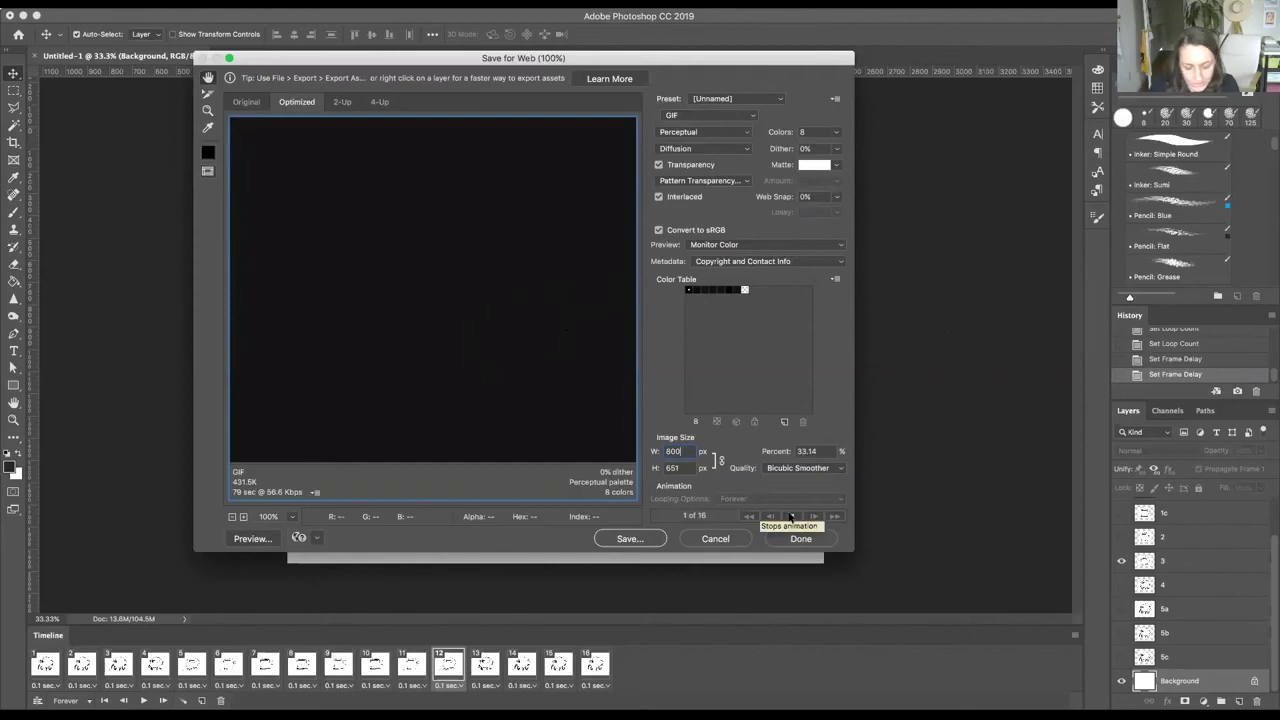
{"action": "left_click", "coordinate": [791, 516]}
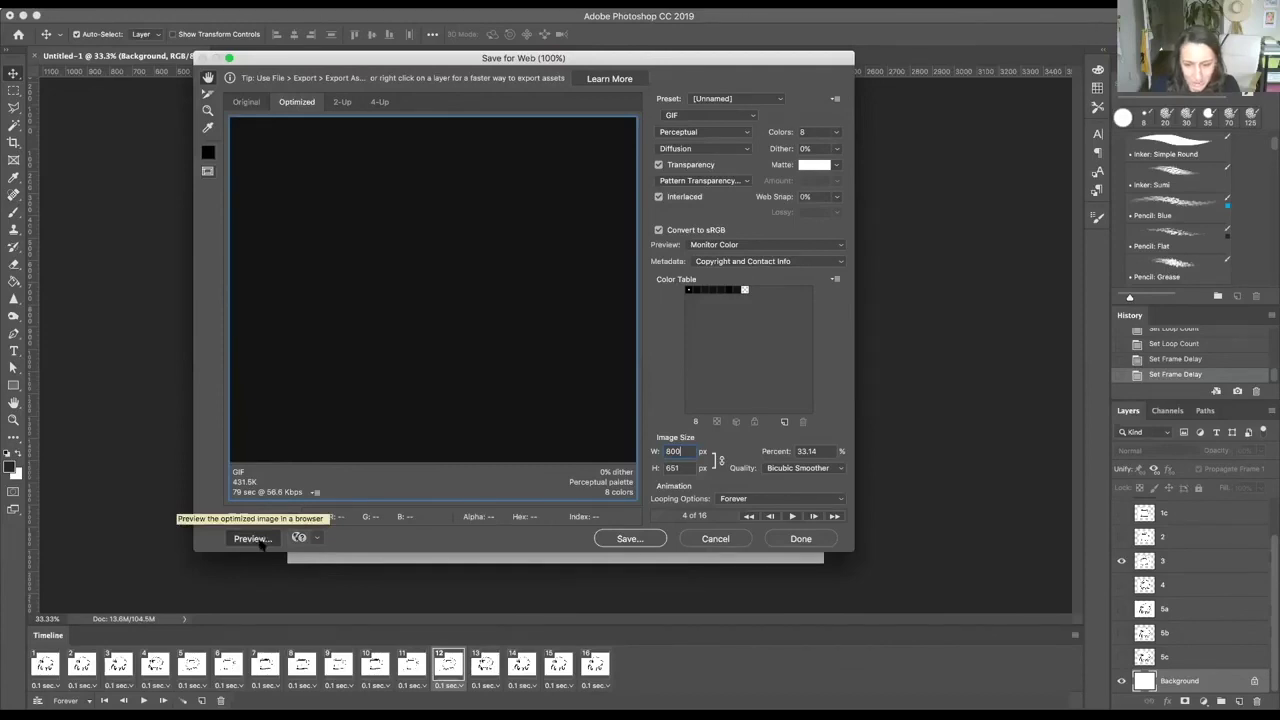
{"action": "key", "text": "Escape"}
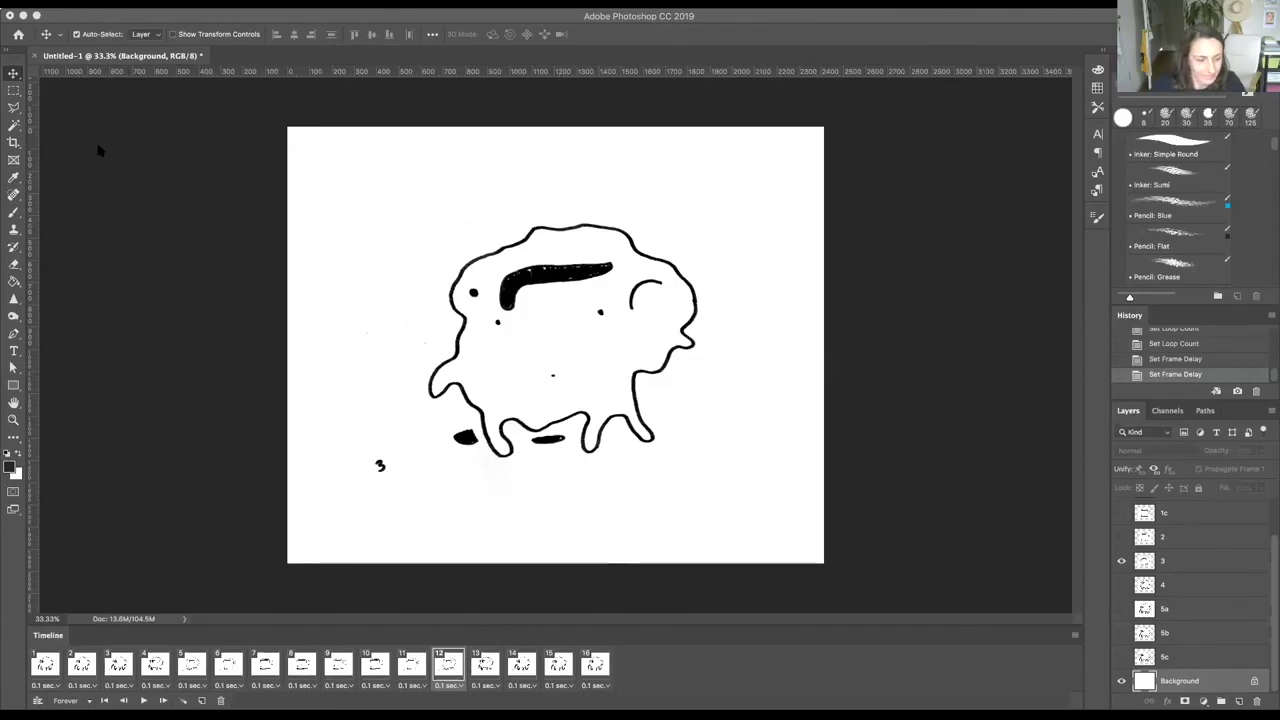
Export the animation with Save for Web as a GIF named morphgifHOORAY.gif on the Desktop
{"action": "key", "text": "super+alt+shift+s"}
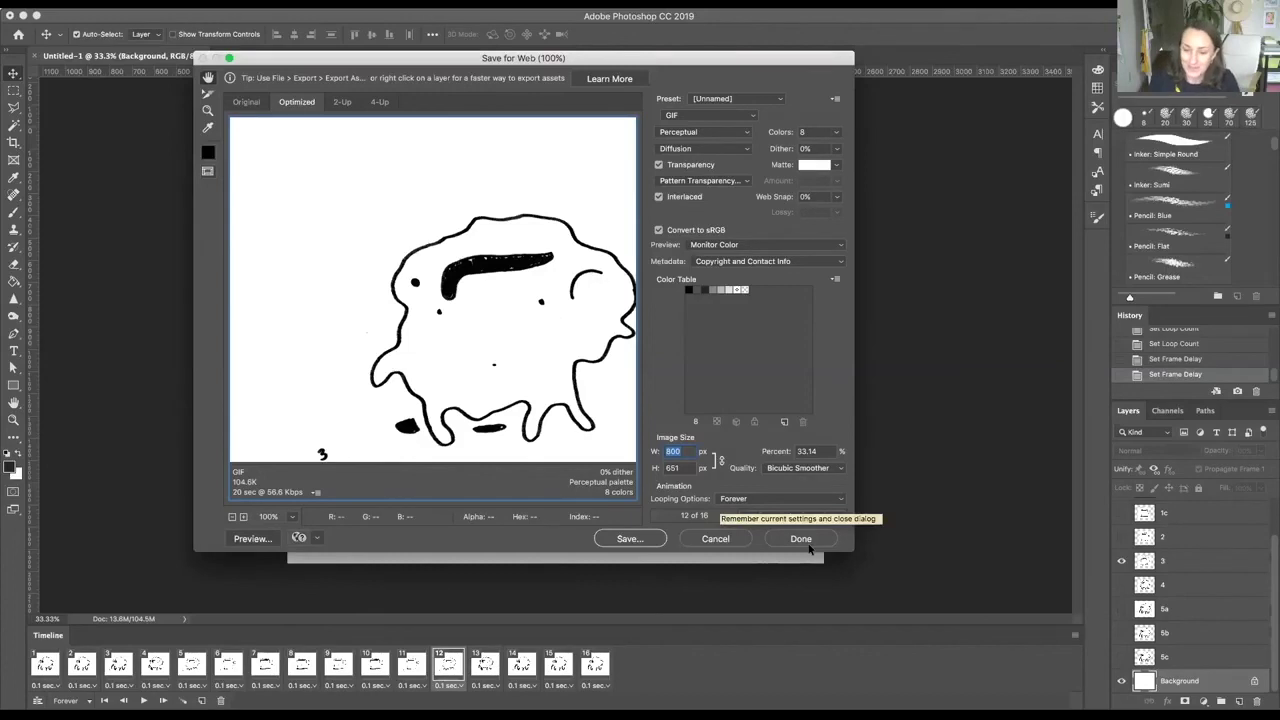
{"action": "left_click", "coordinate": [628, 539]}
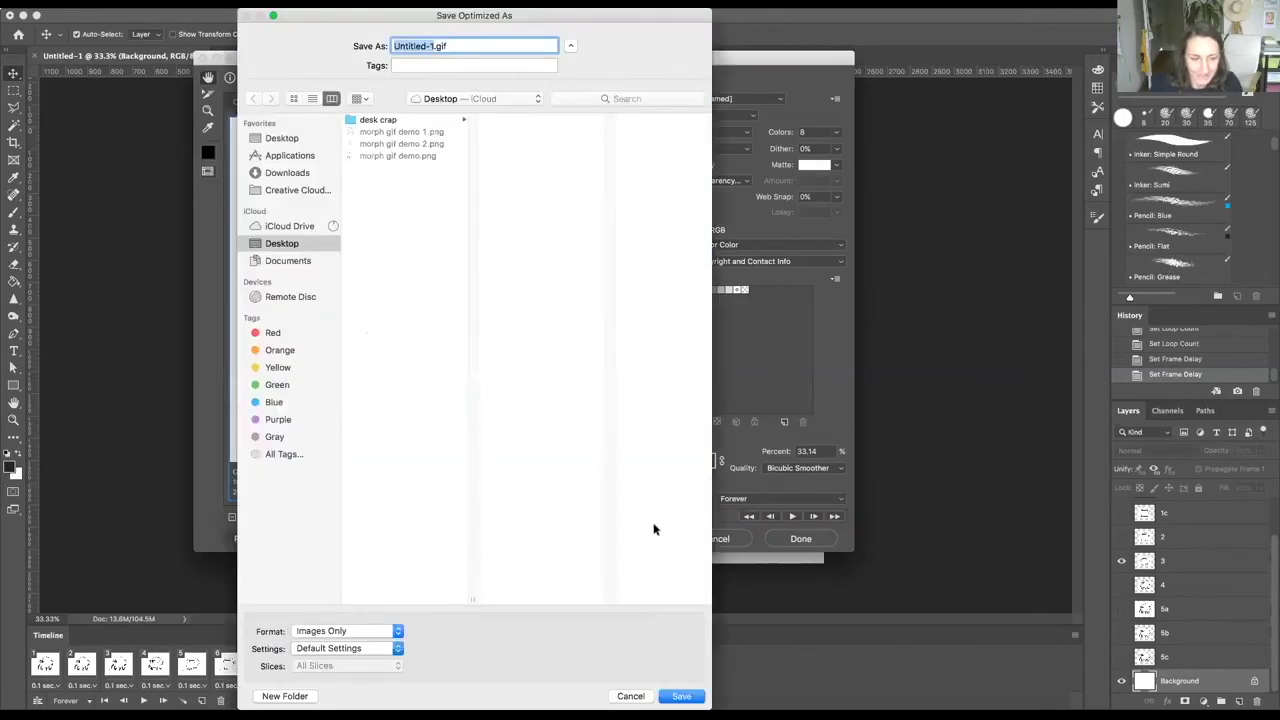
{"action": "type", "text": "morph g"}
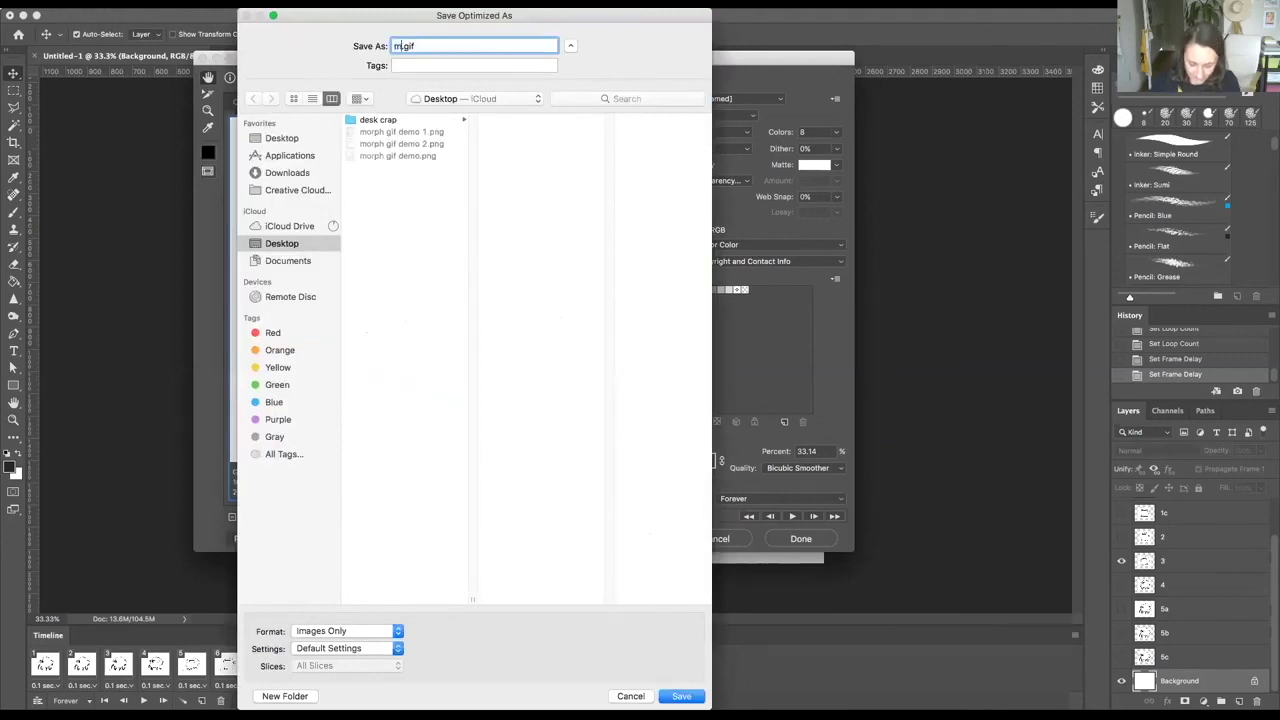
{"action": "type", "text": "ifHOORAY"}
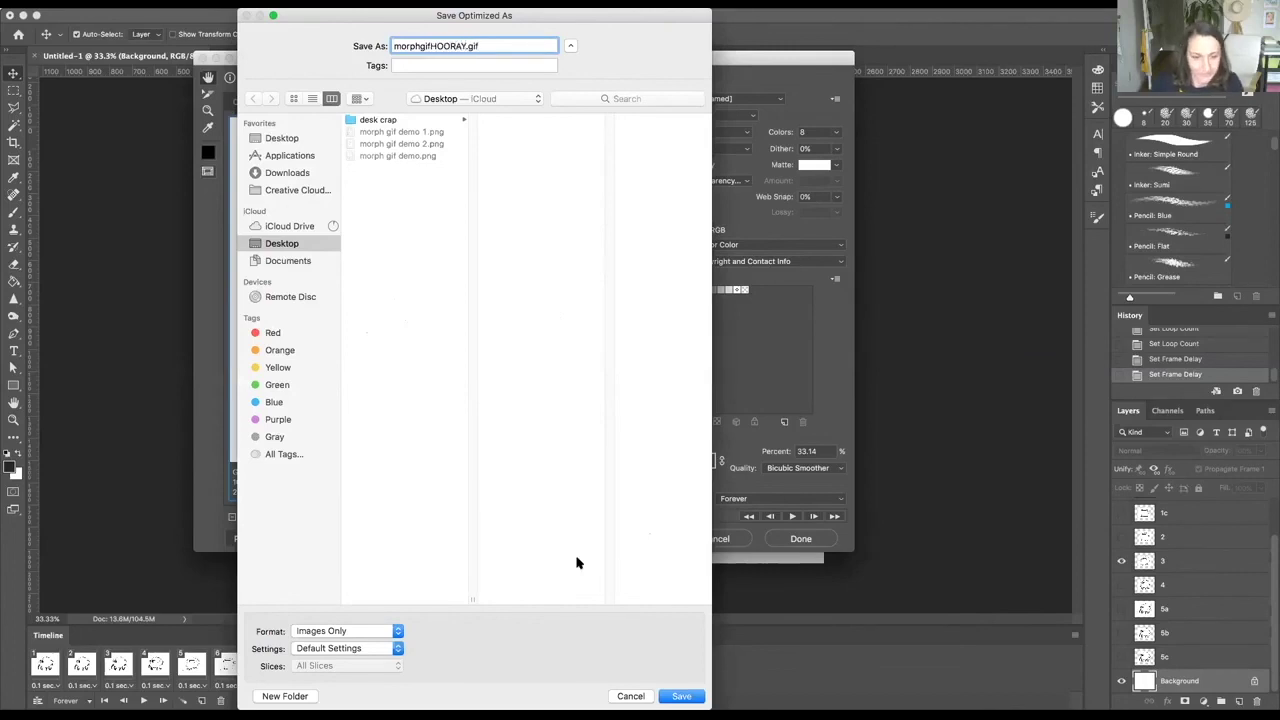
{"action": "left_click", "coordinate": [673, 698]}
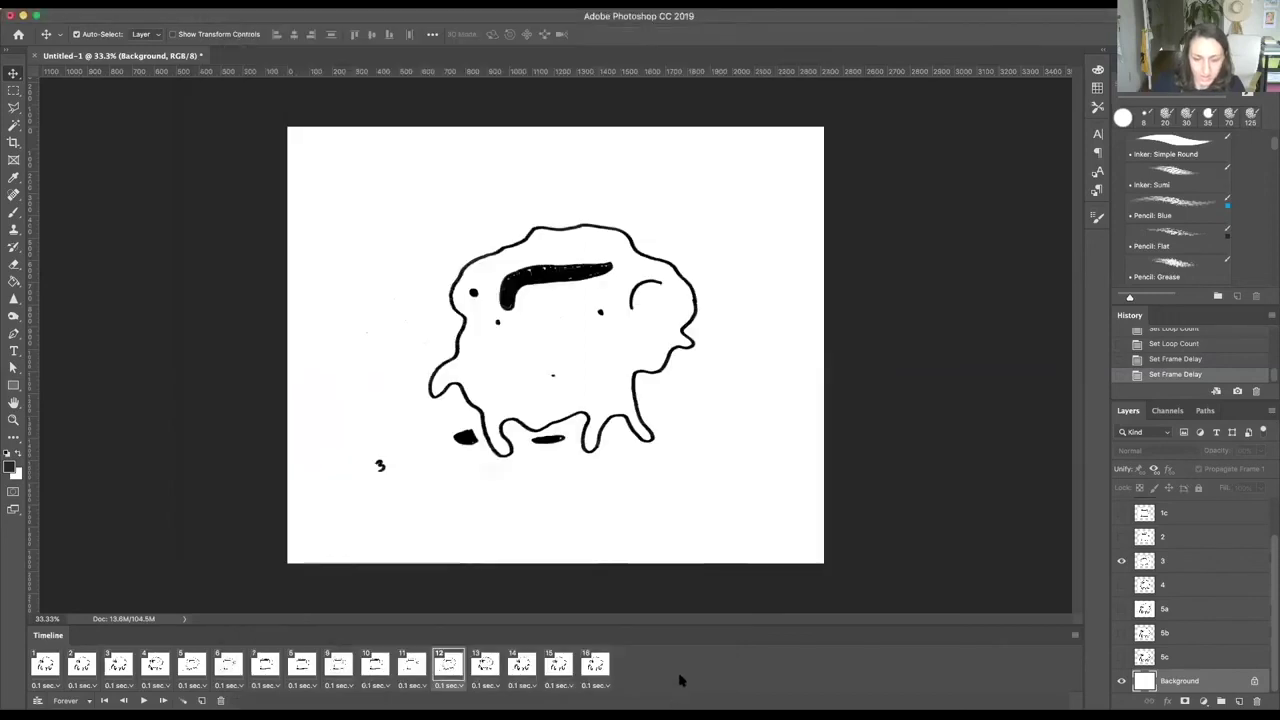
Minimize the Photoshop window and preview morphgifHOORAY.gif from the desktop with Quick Look
{"action": "left_click", "coordinate": [23, 15]}
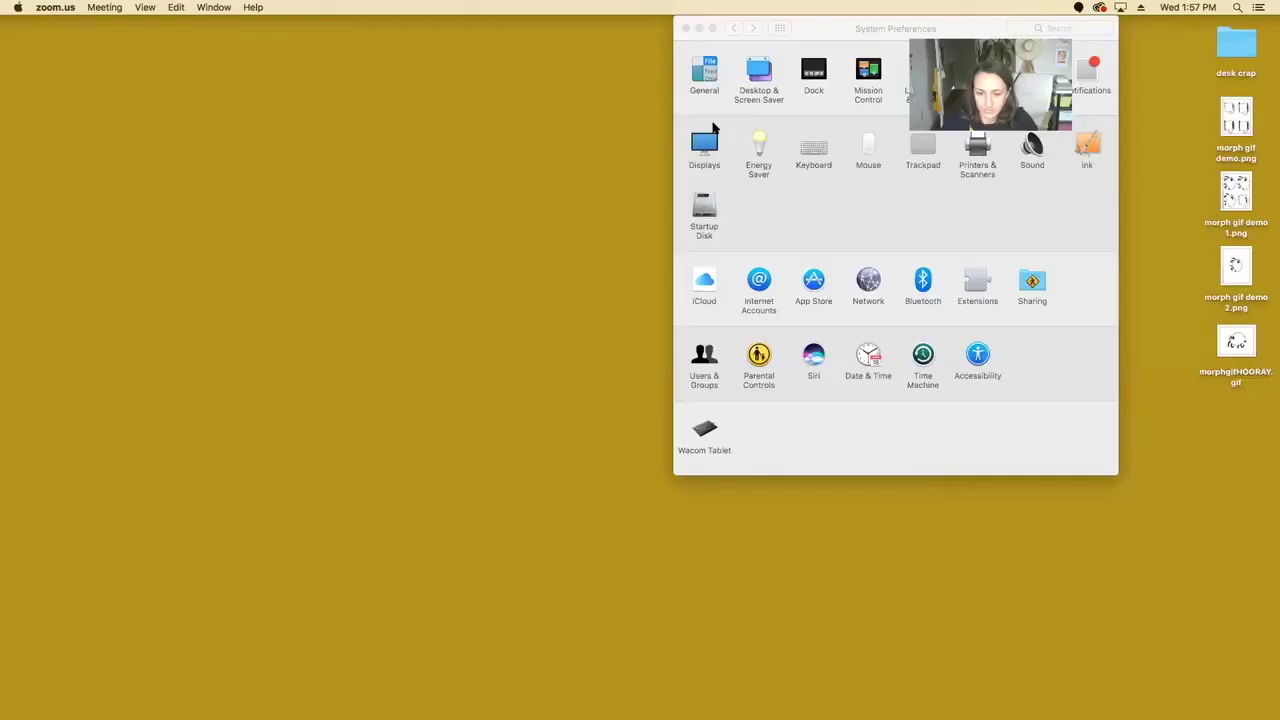
{"action": "left_click", "coordinate": [712, 127]}
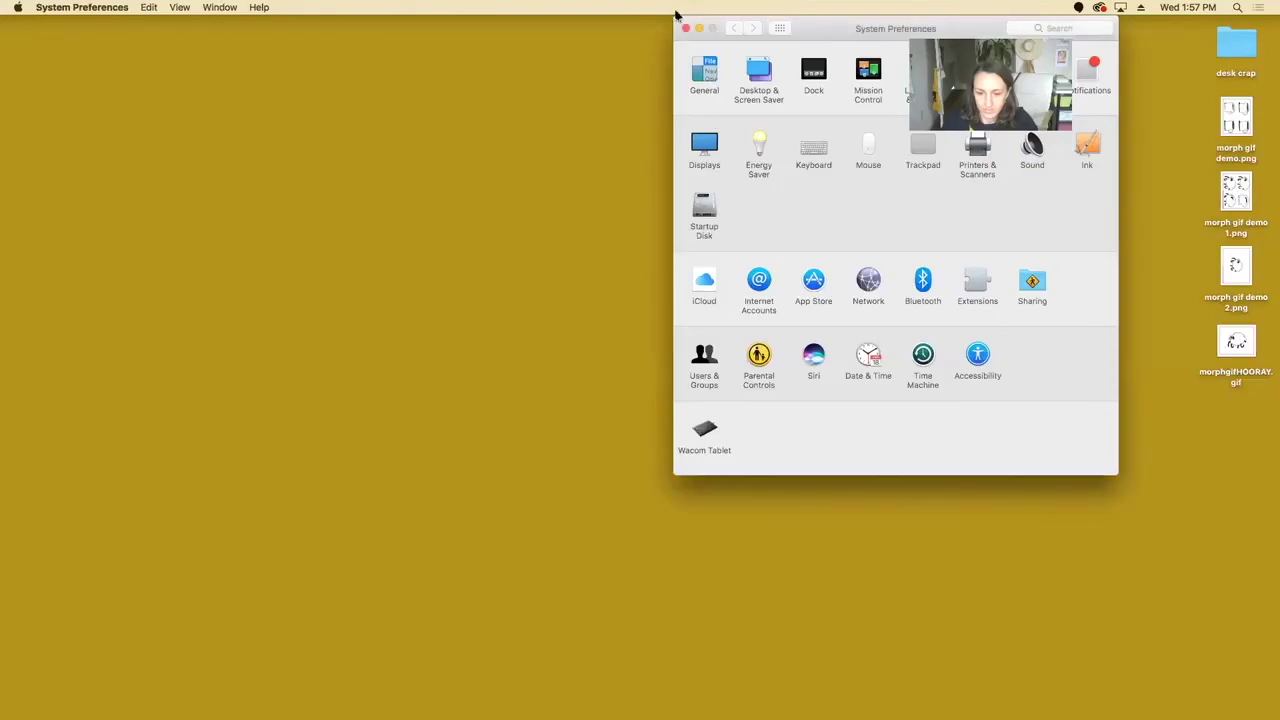
{"action": "left_click", "coordinate": [1248, 350]}
{"action": "key", "text": "space"}
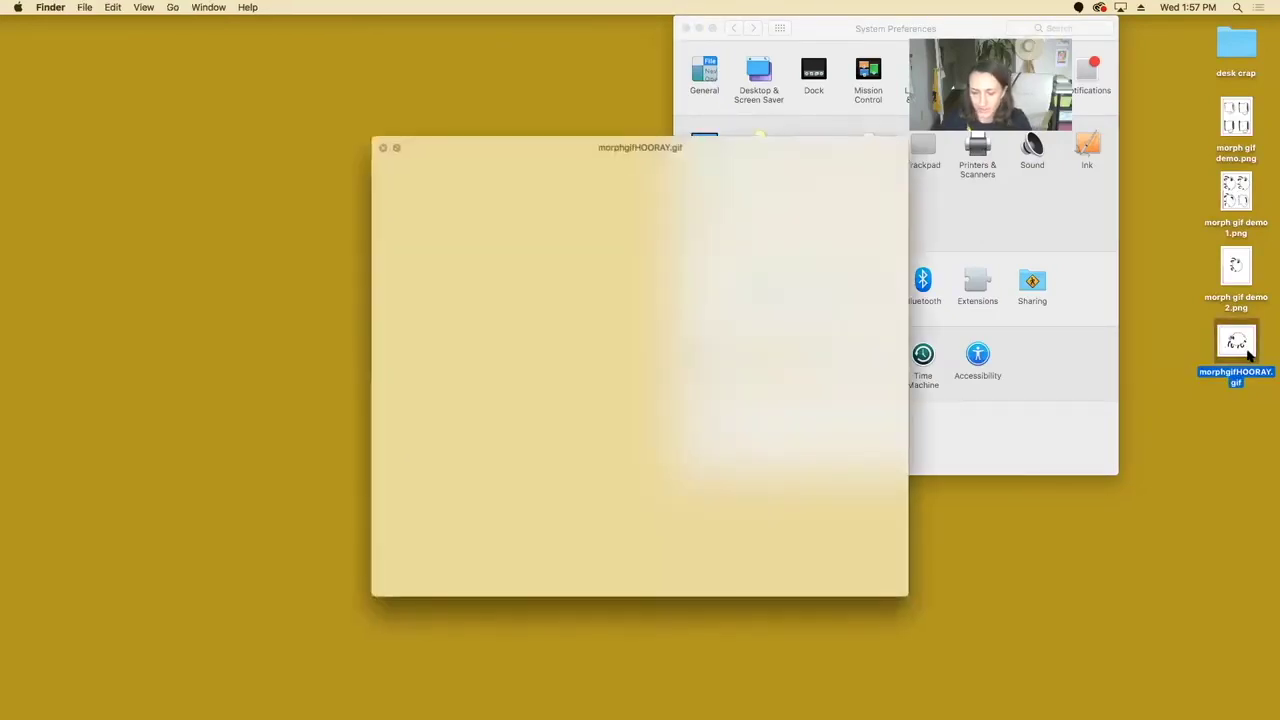